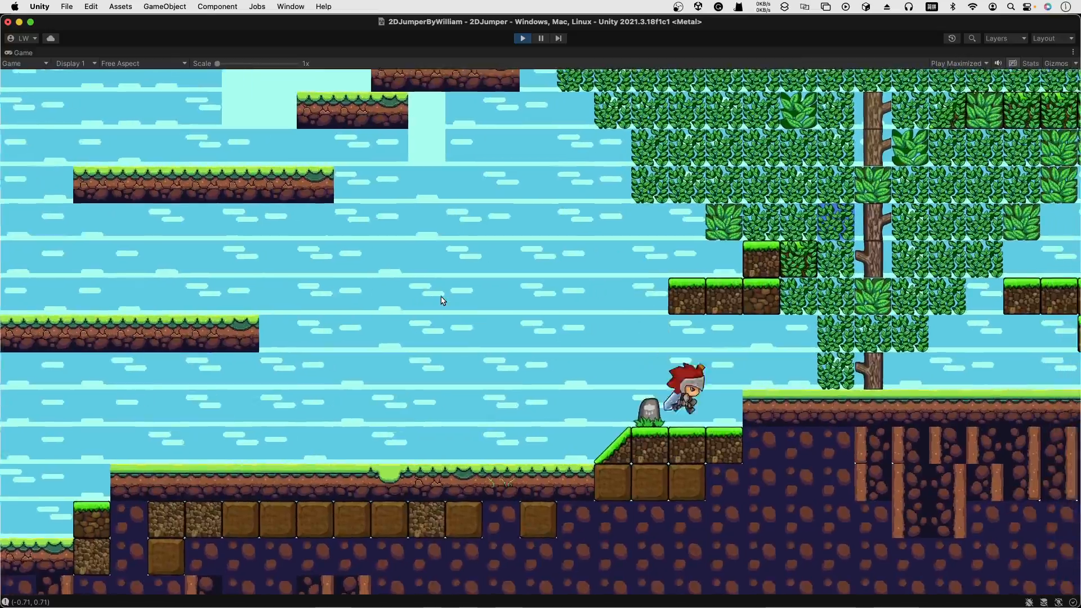
Play-test the tree by running the knight past the gravestone, climbing the trunk and running back down the level.
key(d)
key(w)
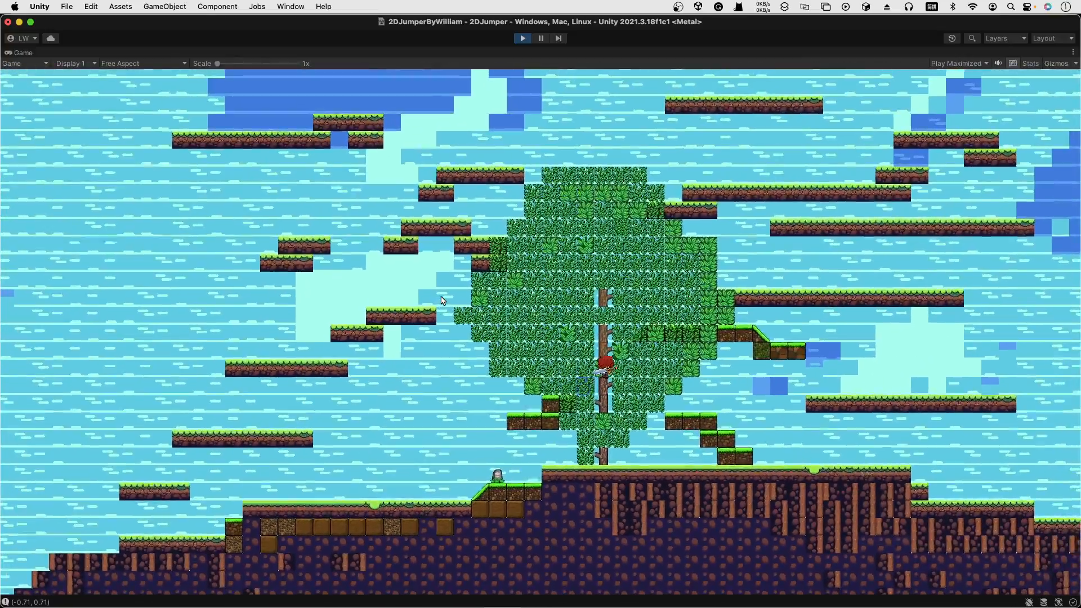
key(a)
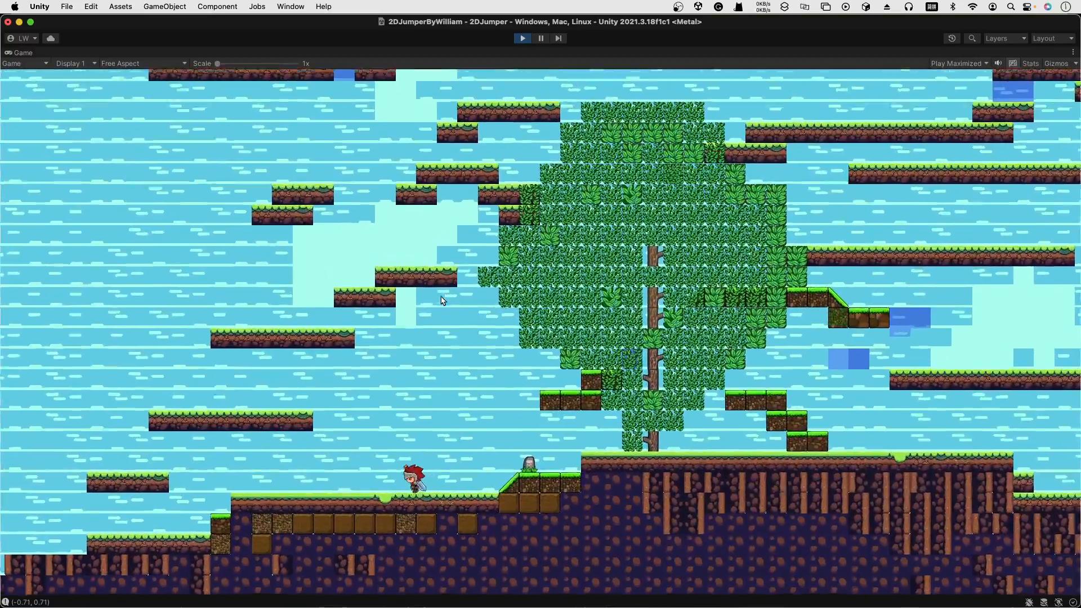
Test jumping up the floating grass platforms west of the tree into its foliage, then drop back down.
key(space)
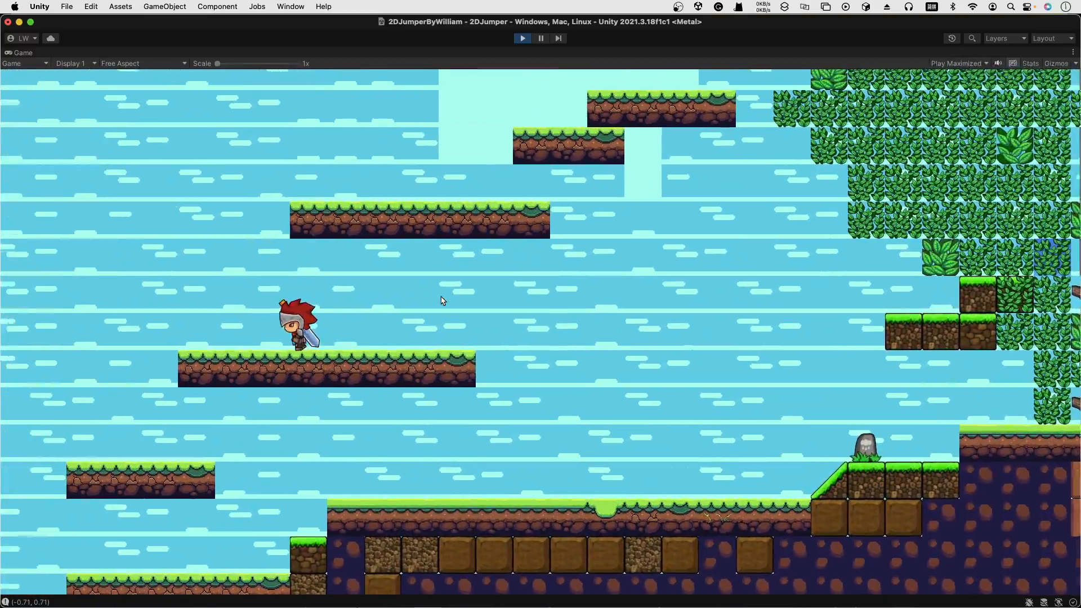
key(space)
key(d)
key(space)
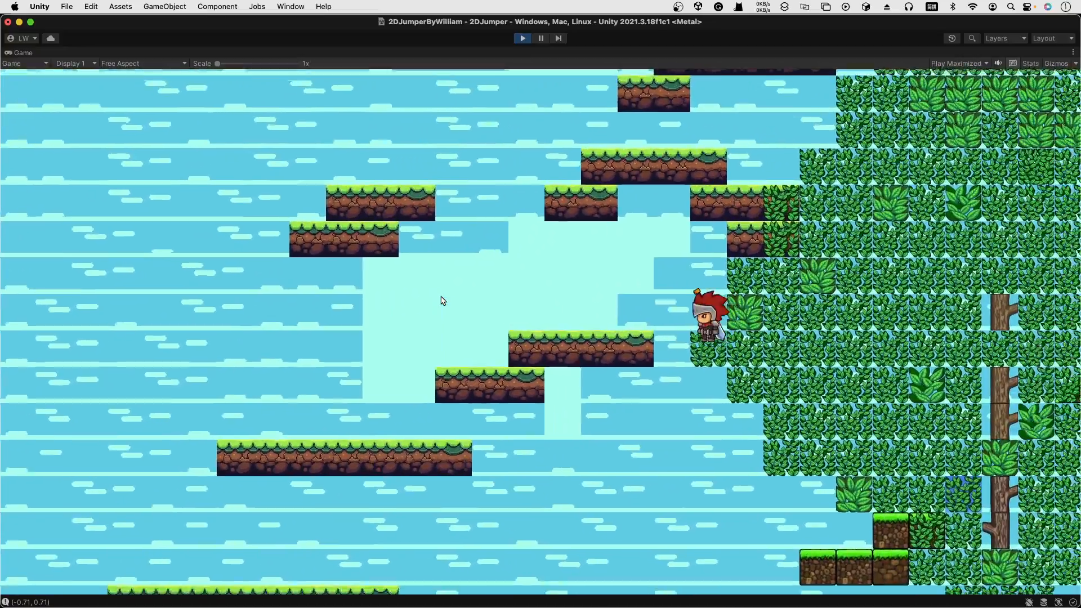
key(a)
key(s)
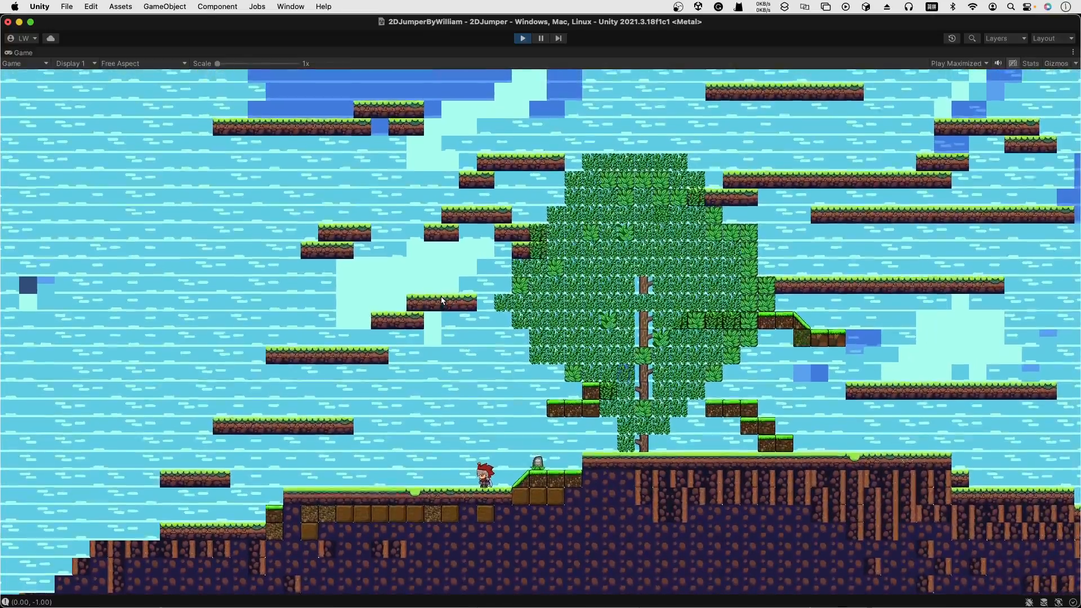
Test running and jumping the knight over the gravestone and back along the lower grass ground.
key(d)
key(space)
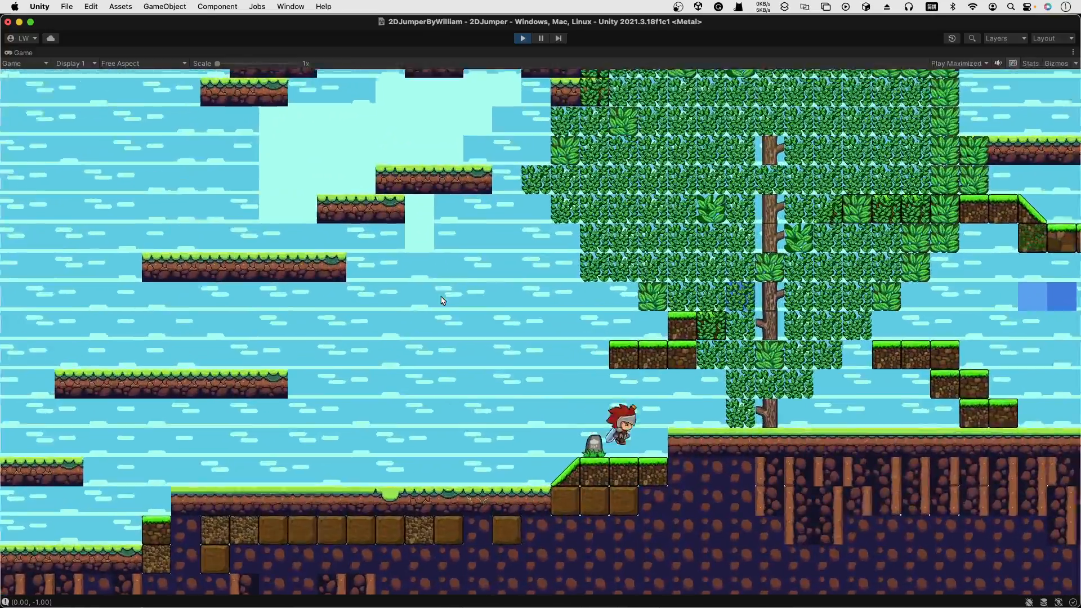
key(a)
key(space)
key(space)
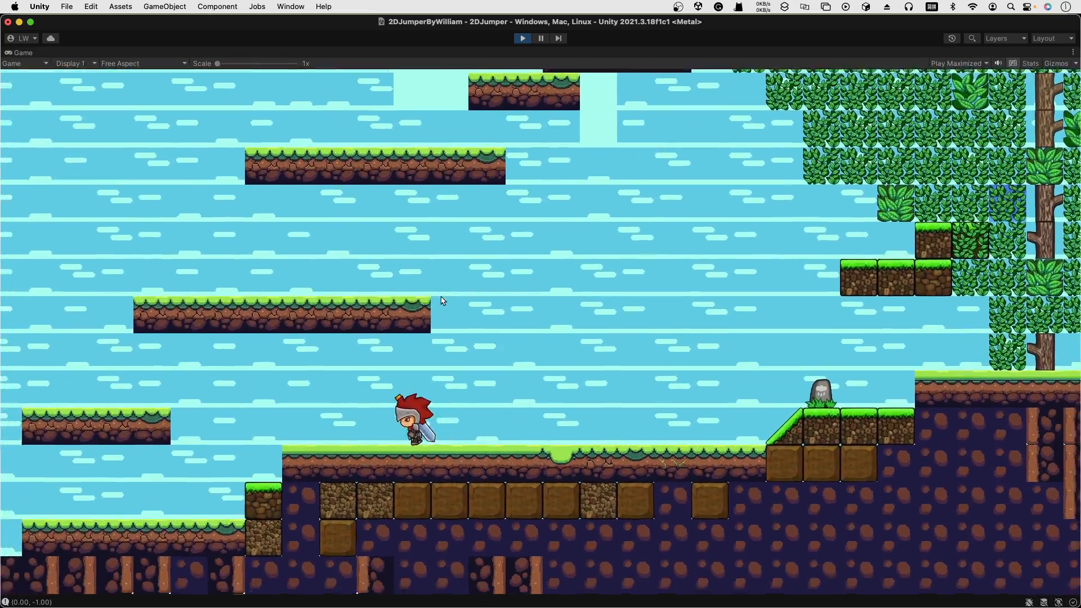
key(space)
key(d)
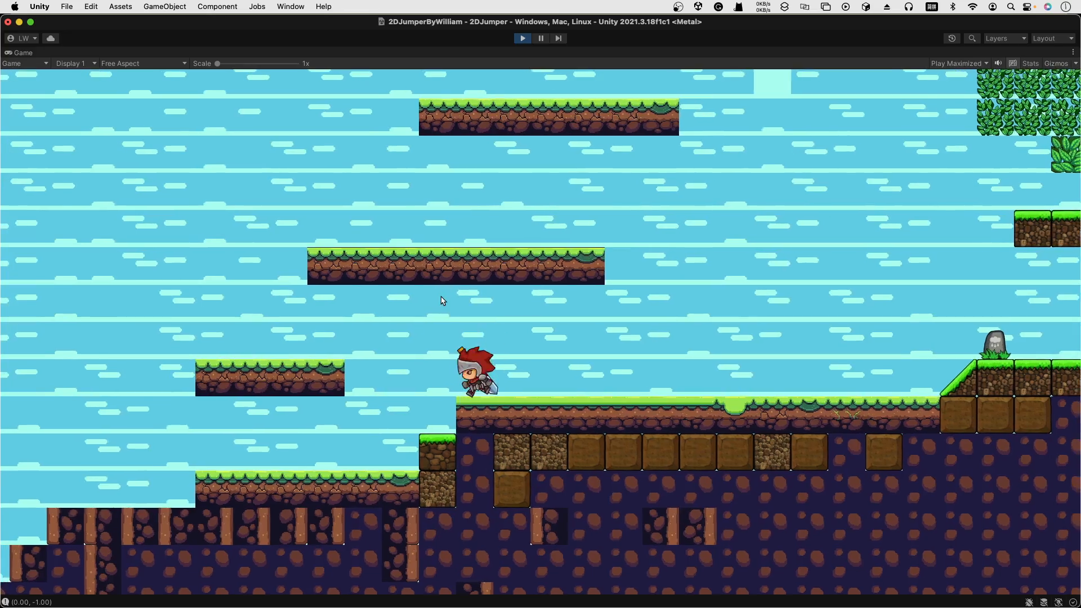
Test moving the knight down the stepped ground to the far western edge of the level.
key(a)
key(d)
key(space)
key(a)
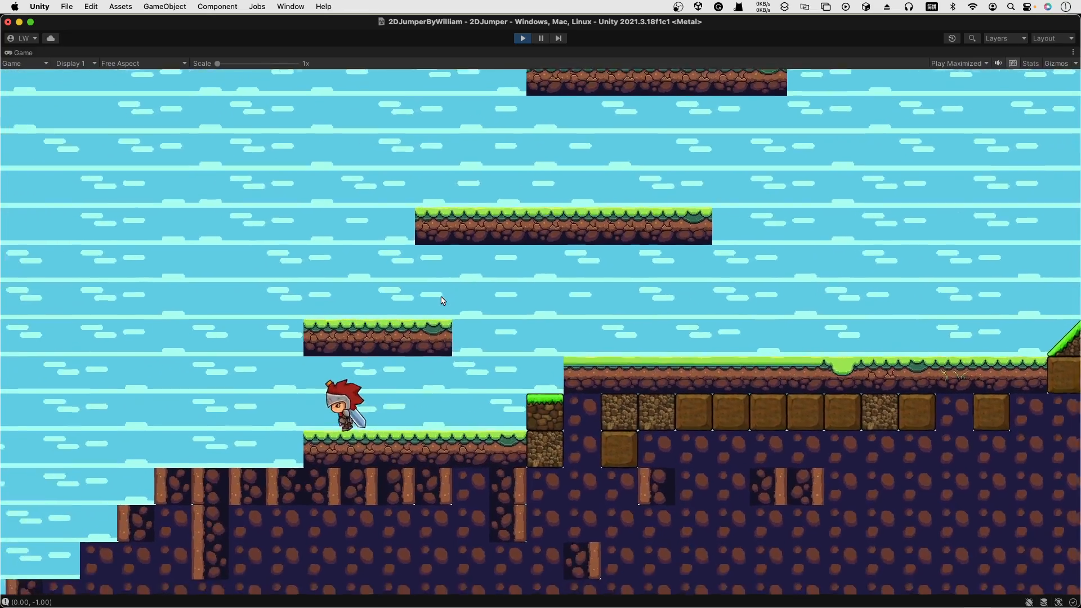
key(space)
key(a)
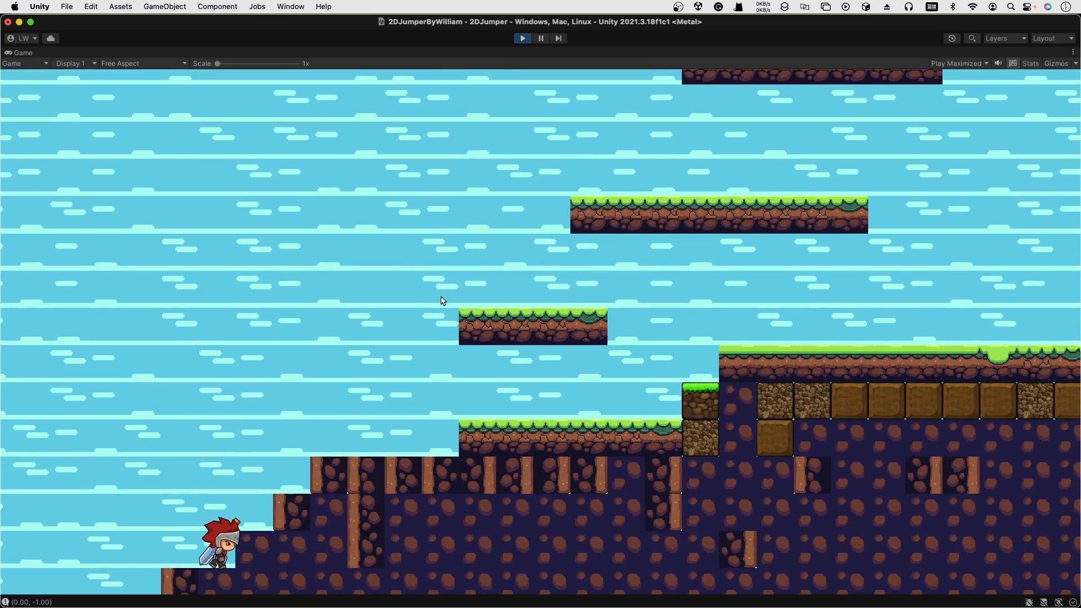
key(super+Tab)
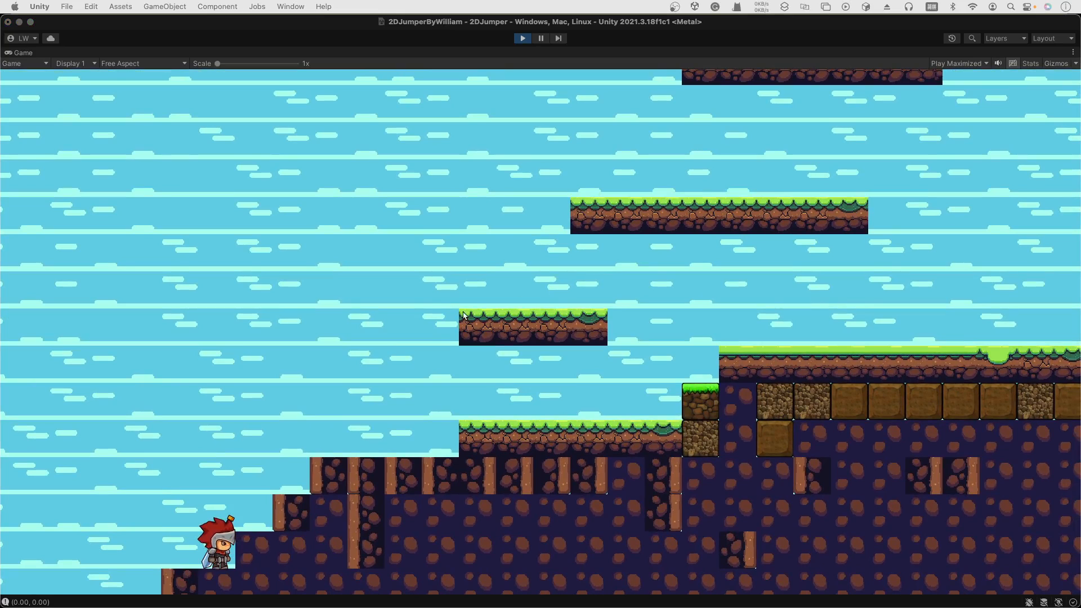
click(393, 333)
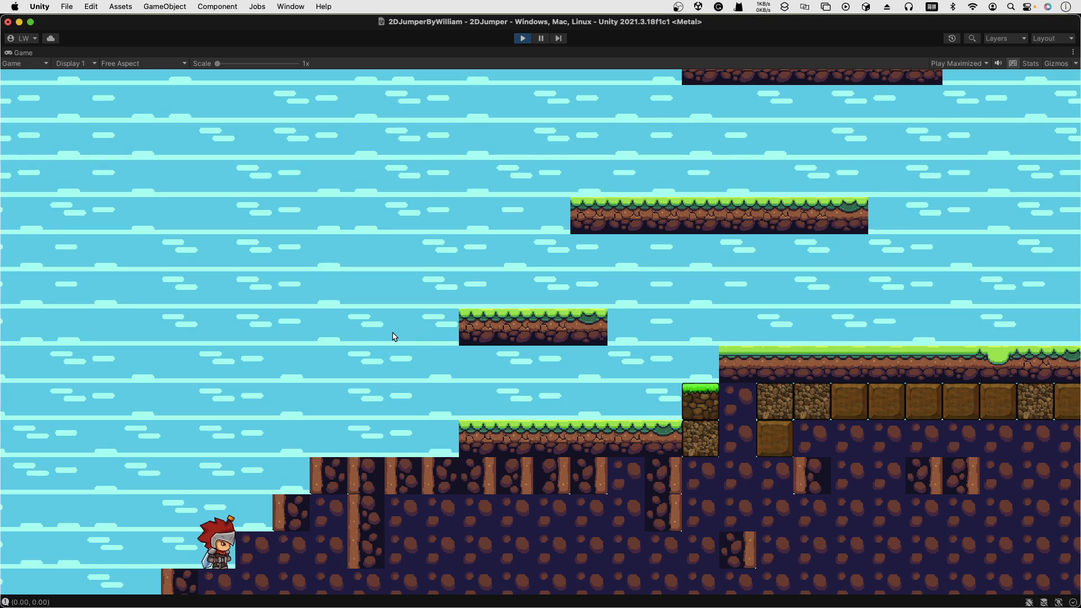
key(d)
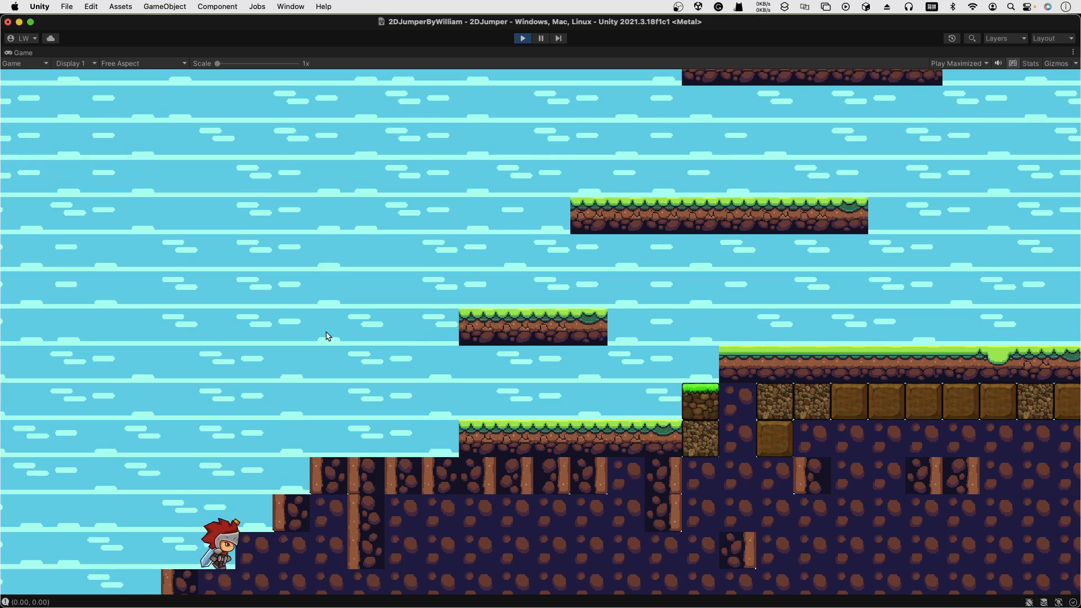
key(space)
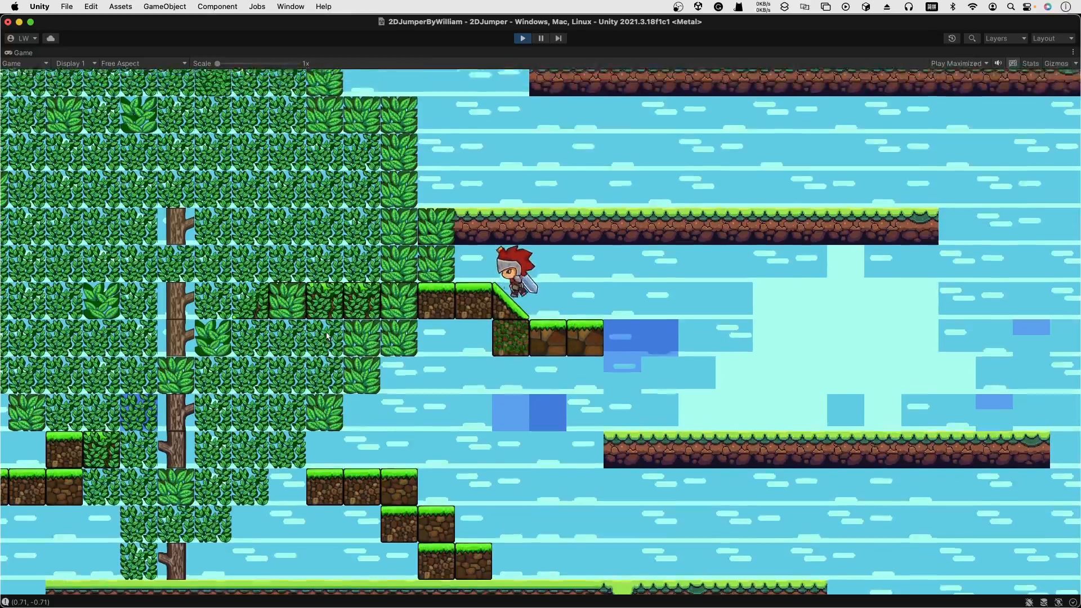
Test dropping the knight from the sloped ledge east of the tree and running to the base of the trunk.
key(Left)
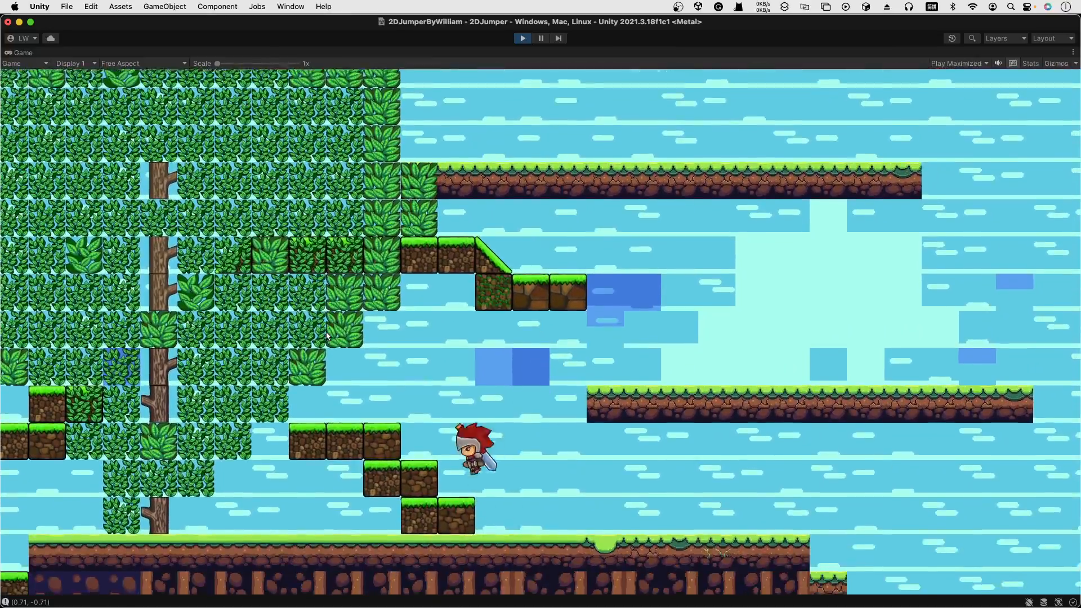
key(Right)
key(space)
key(Left)
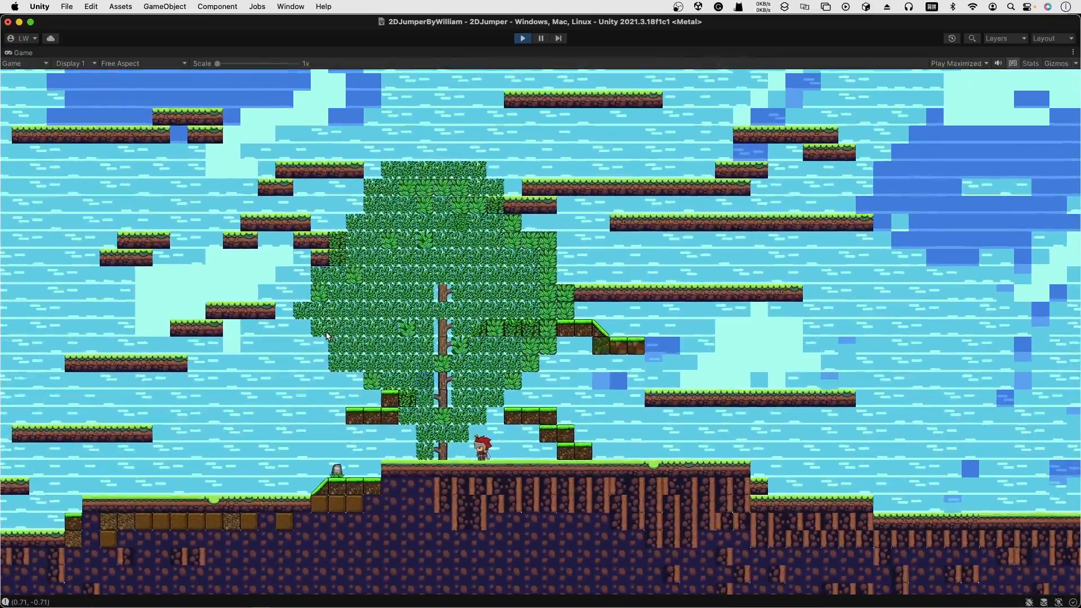
key(Left)
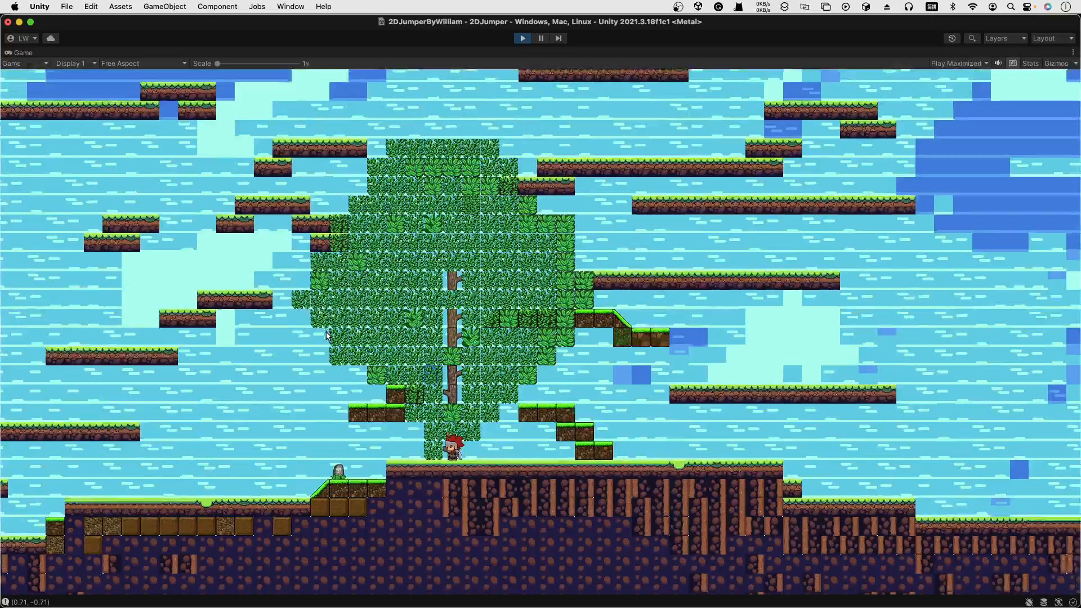
Test climbing the tree from the trunk to the upper foliage and stepping onto the platform on its east side.
key(space)
key(Up)
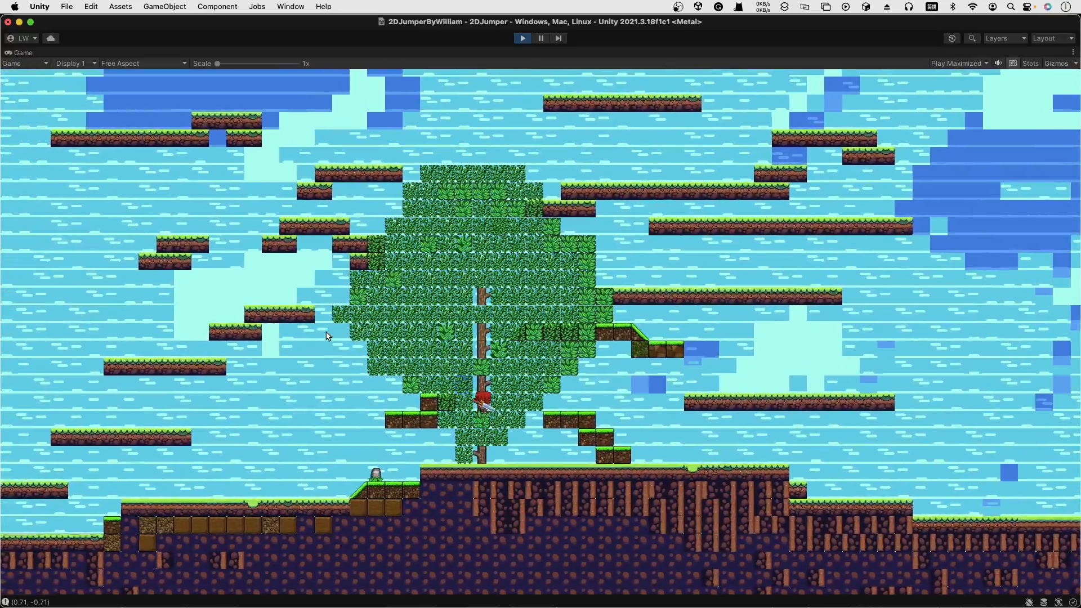
key(Up)
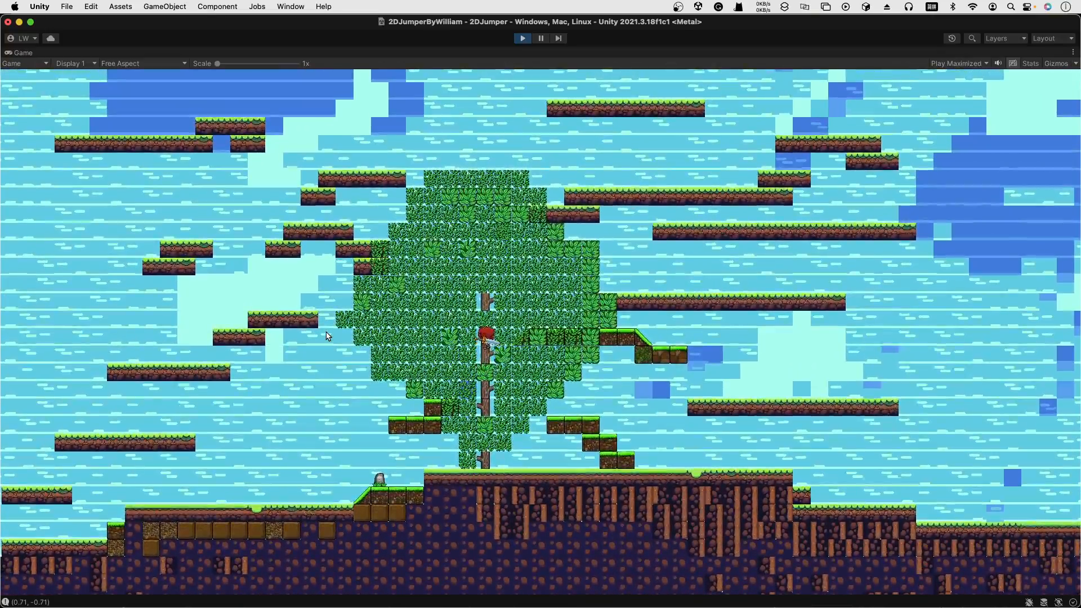
key(Up)
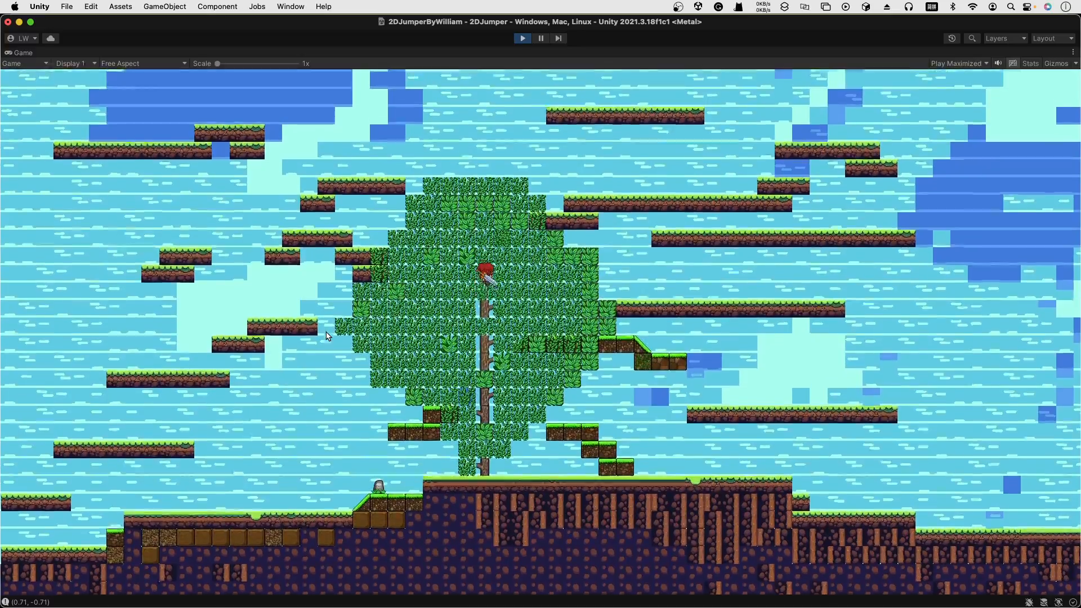
key(Up)
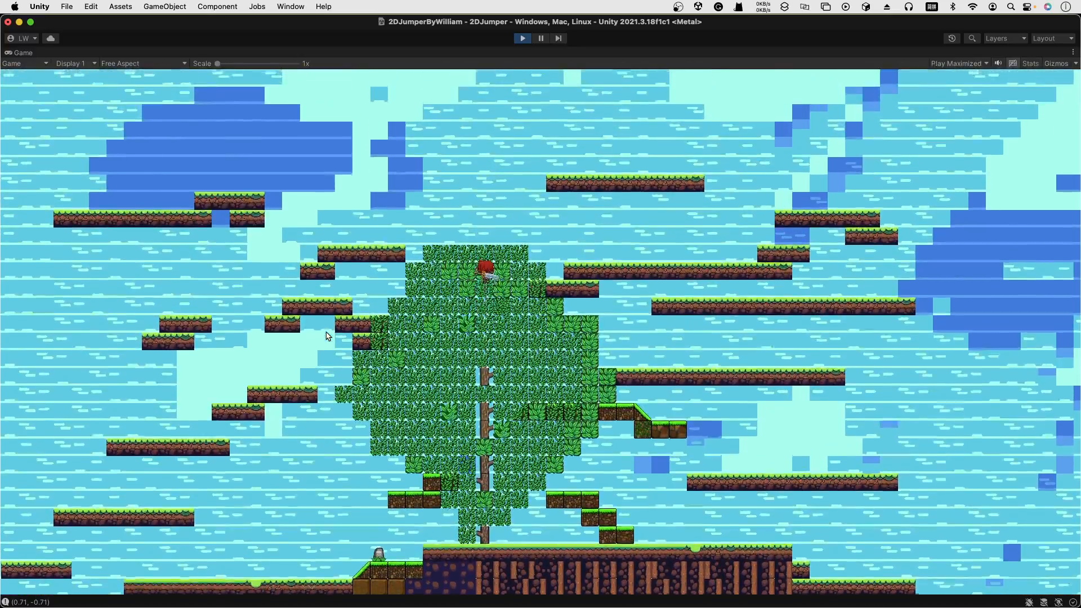
key(Right)
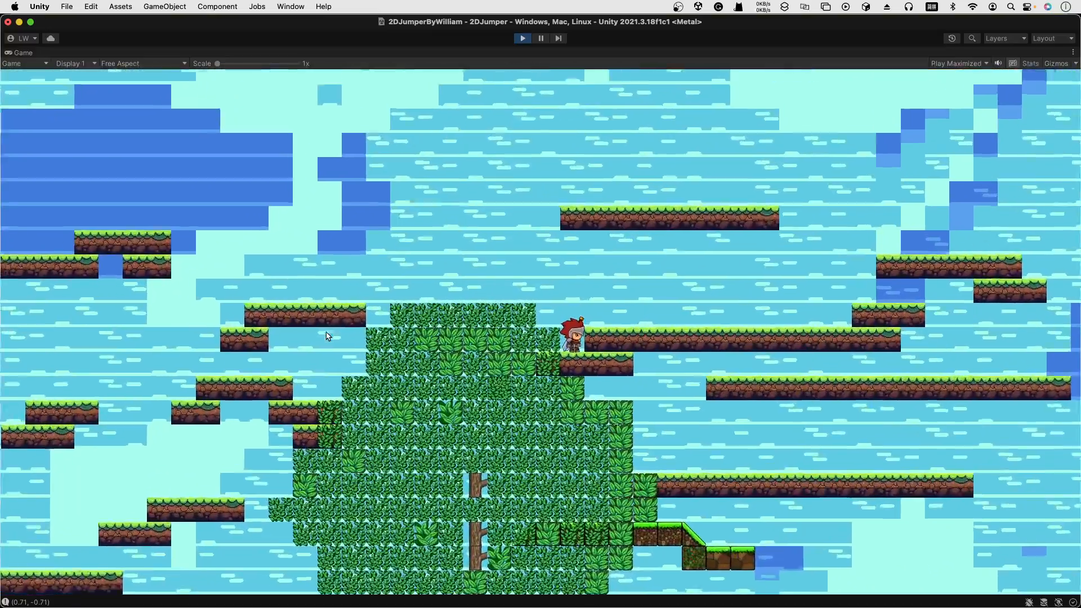
Test jumping across the eastern floating platforms and back onto the high platform above the treetop.
key(Right)
key(space)
key(Right)
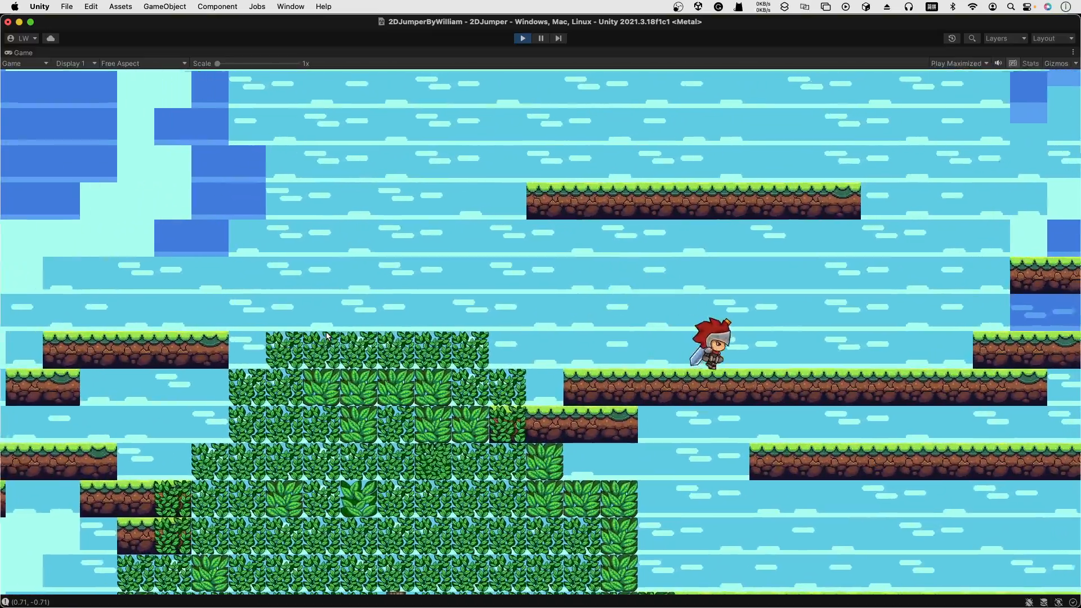
key(space)
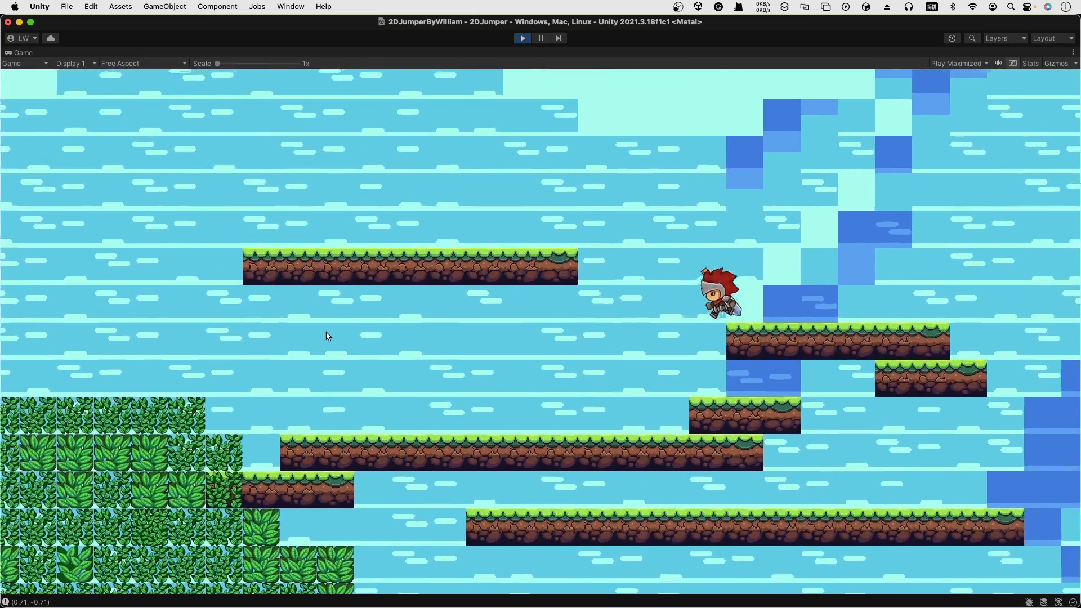
key(Left)
key(Right)
key(space)
key(Left)
key(space)
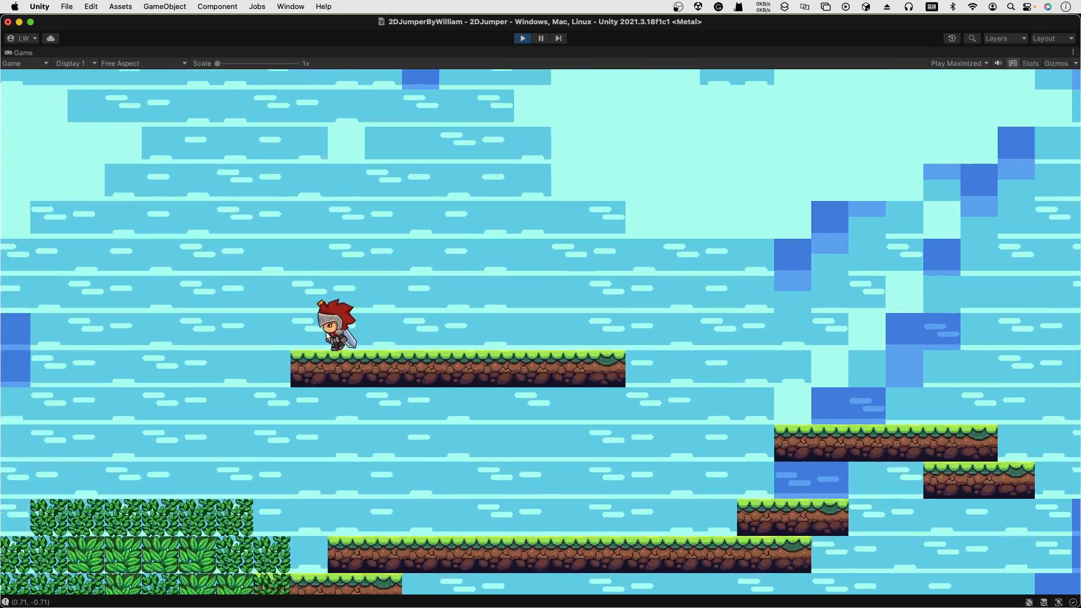
Climb the foliage again, test landing on the platform northwest of the treetop, and stop the play test.
key(Down)
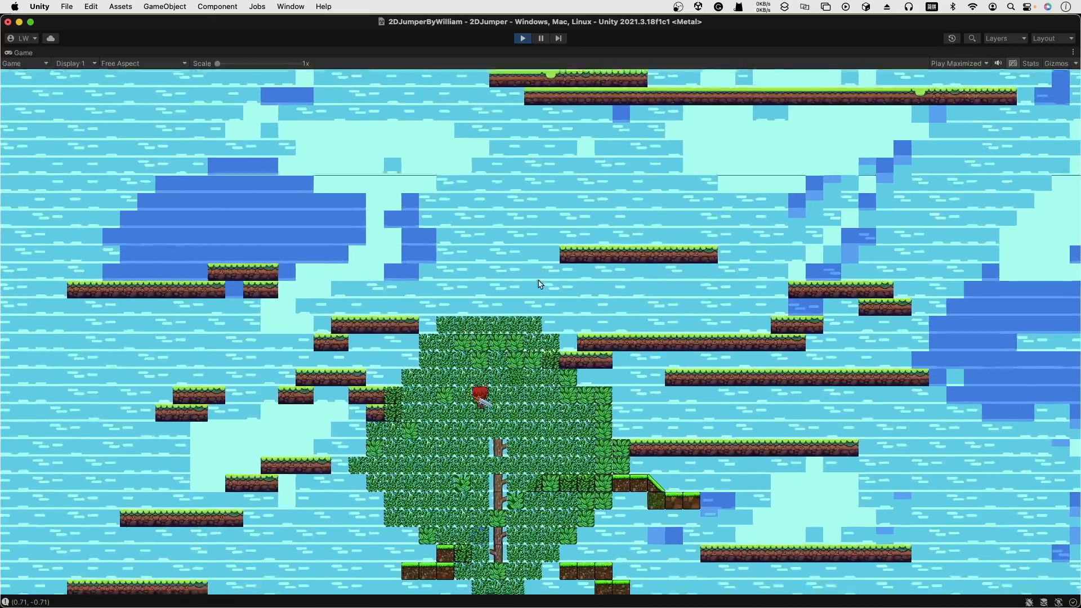
key(Up)
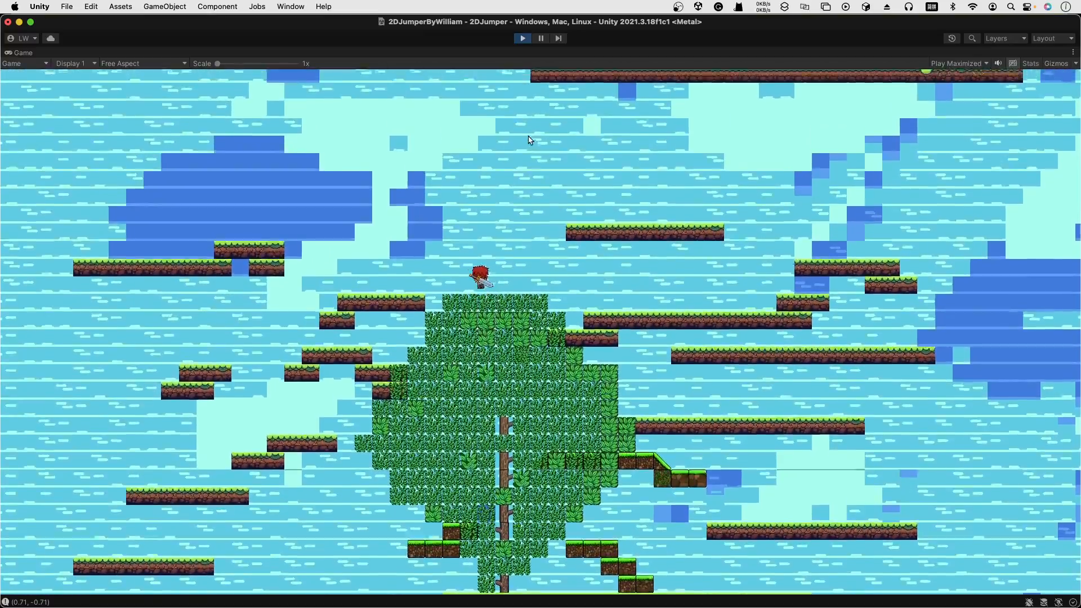
key(Left)
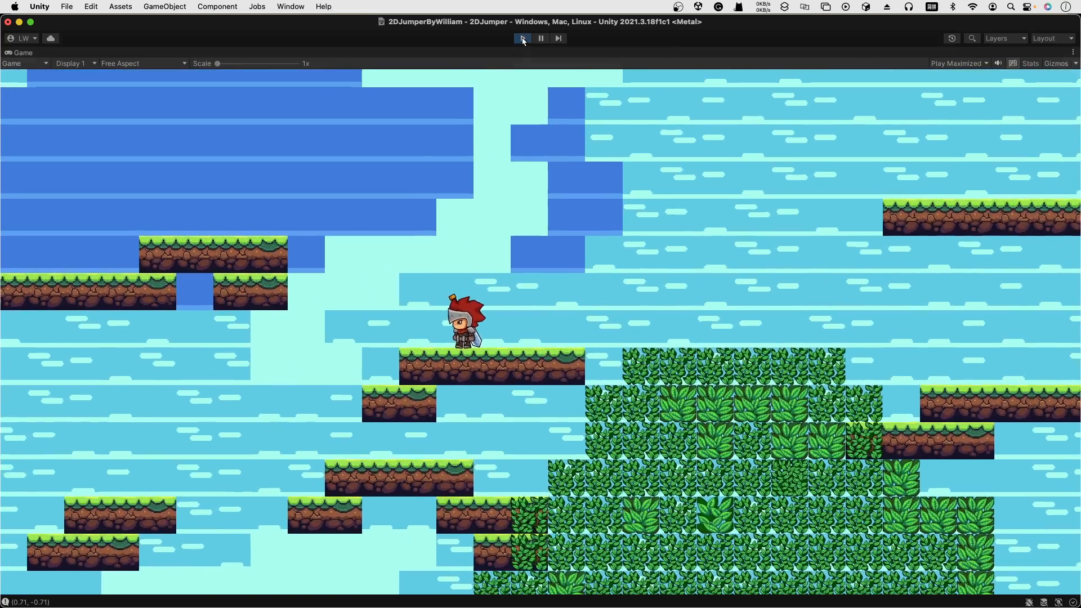
click(523, 38)
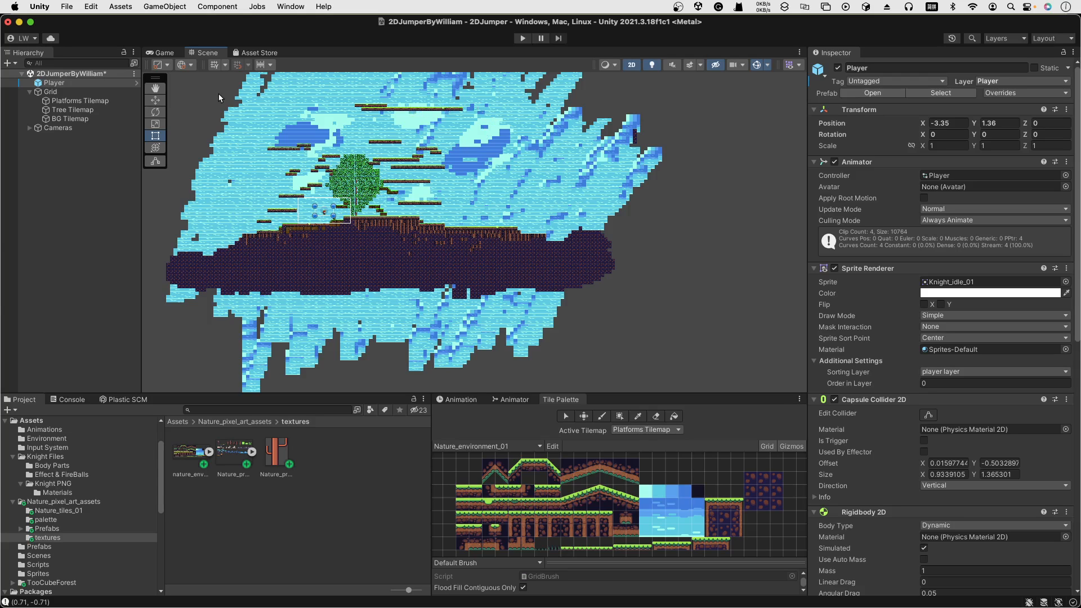
Switch the tile palette to TCF_decorations and paint a long horizontal wooden branch in the upper eastern sky on the Platforms Tilemap.
click(574, 101)
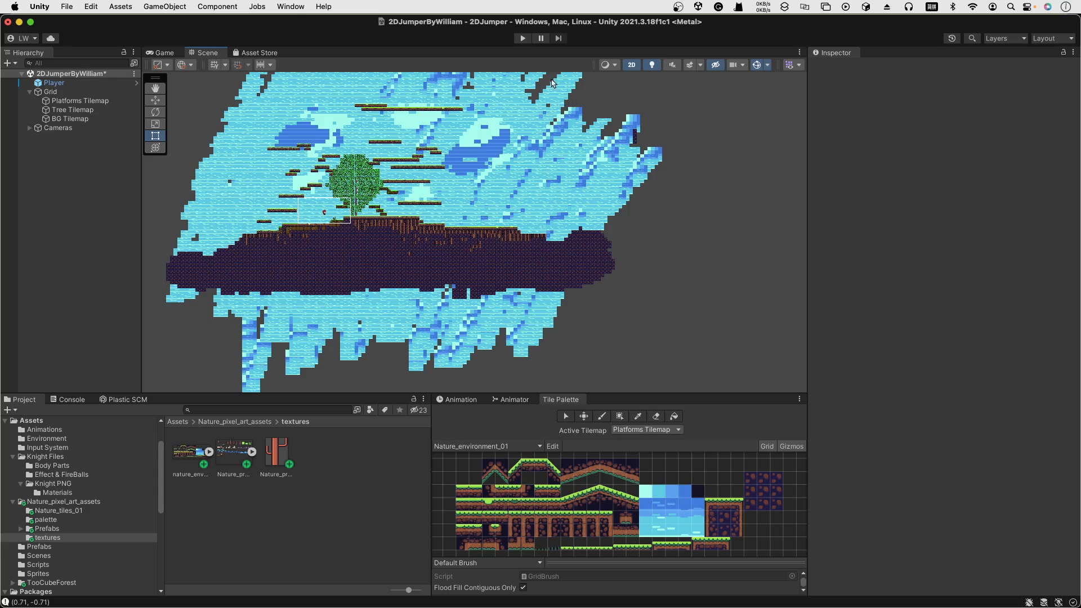
scroll(500, 82, up, 3)
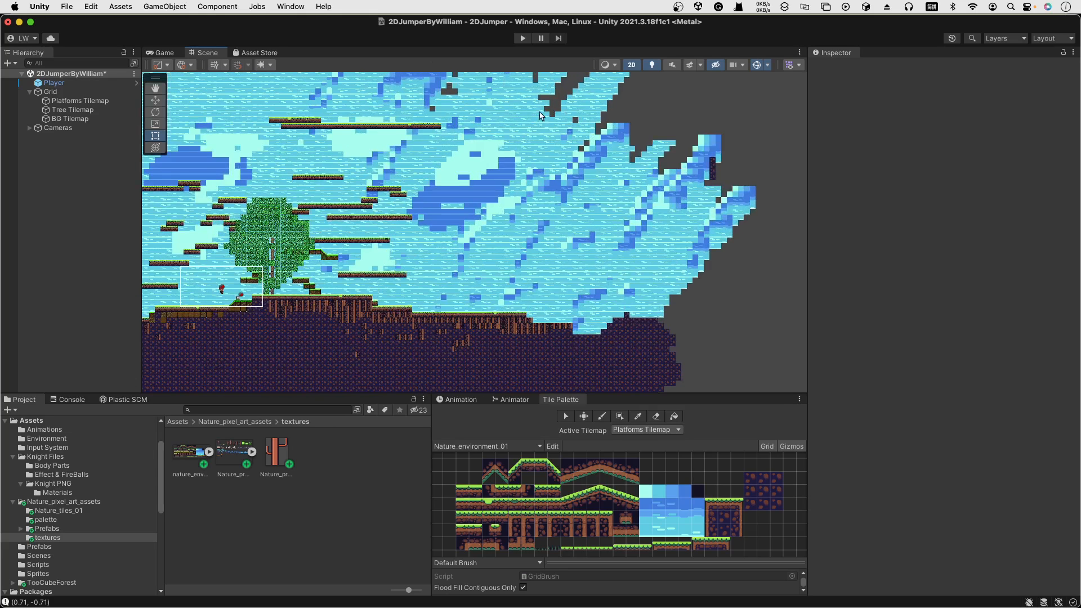
scroll(539, 115, up, 2)
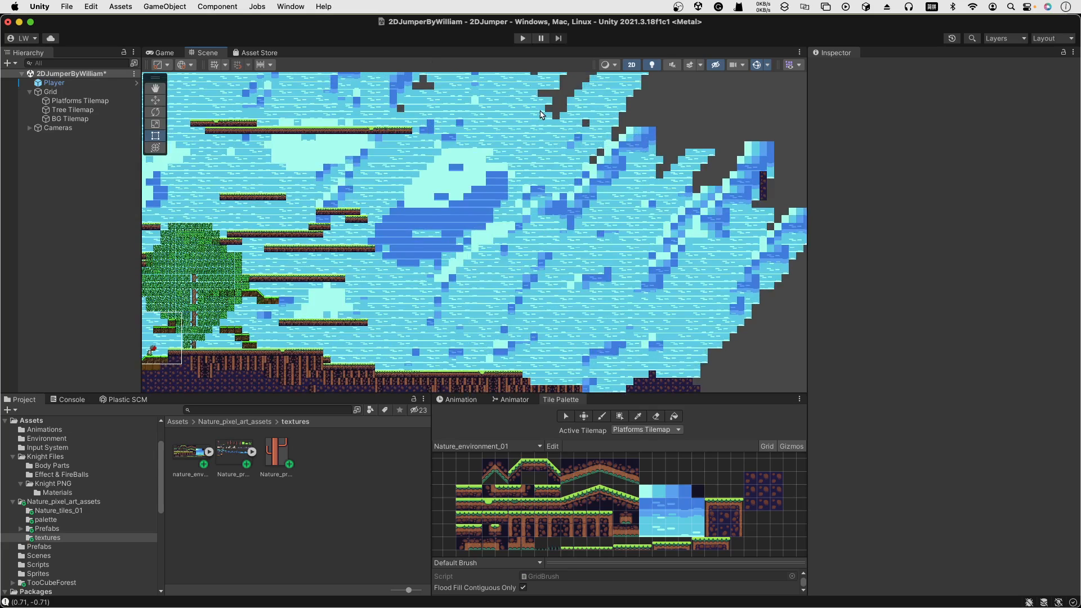
click(535, 448)
click(528, 467)
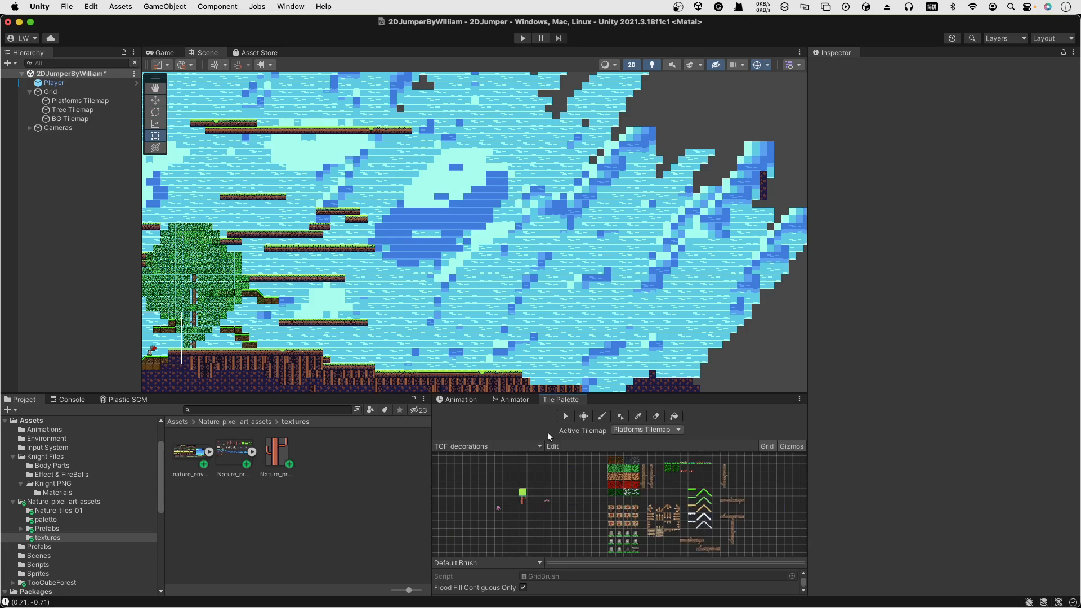
click(741, 501)
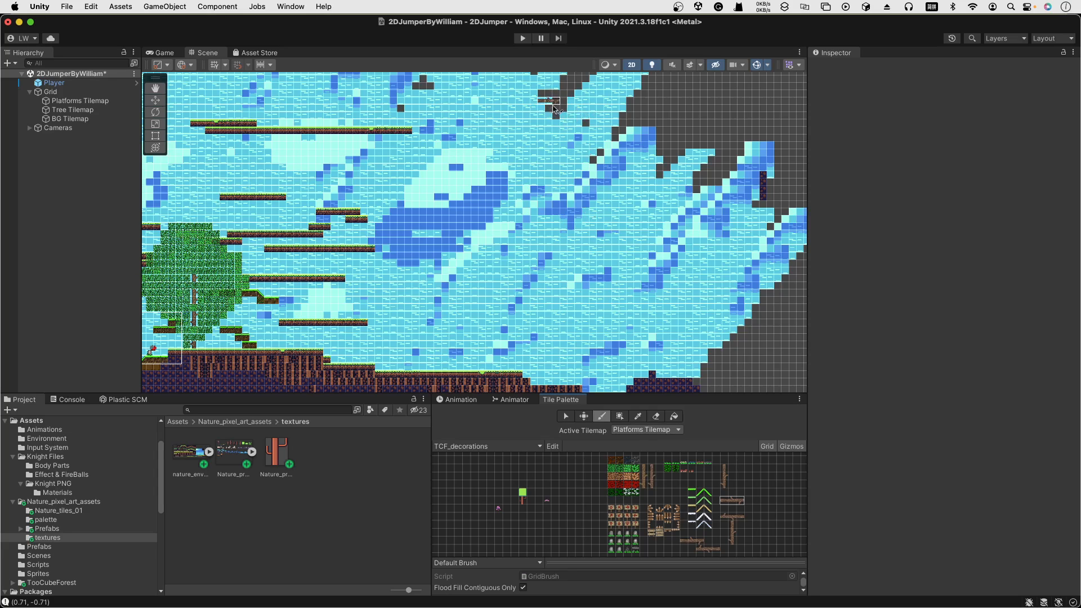
drag(552, 110, 625, 109)
Undo the wooden branch painted on the Platforms Tilemap and make the Tree Tilemap the active tilemap.
click(624, 467)
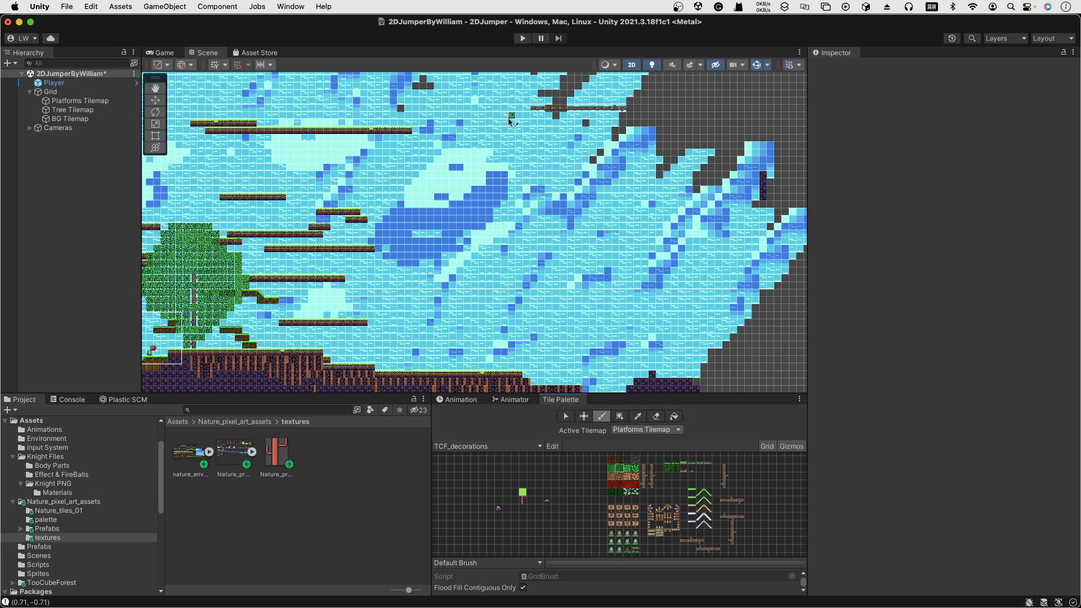
key(super+z)
click(658, 430)
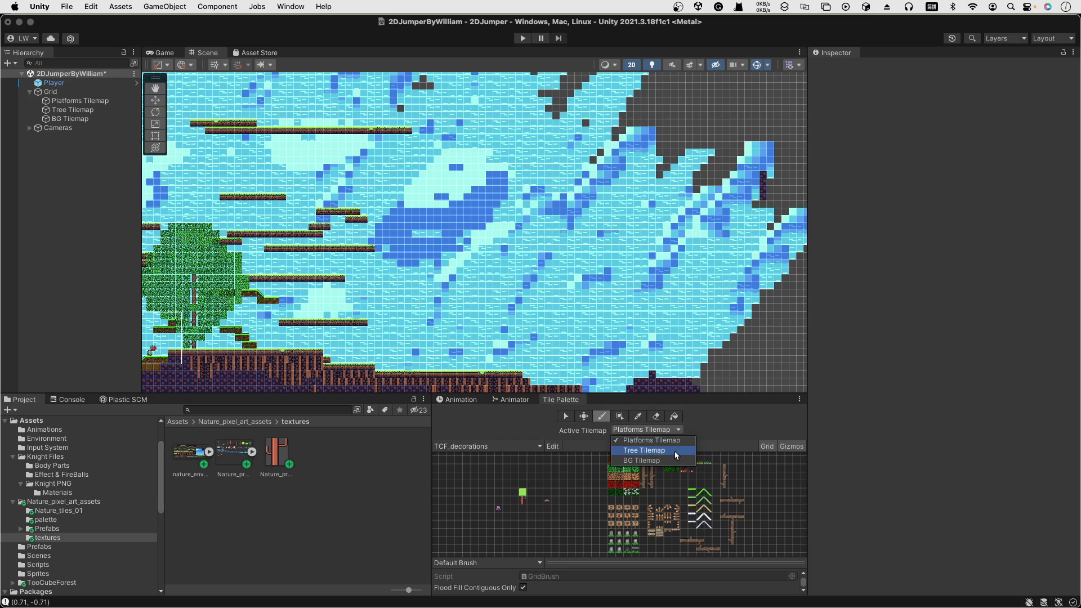
click(674, 450)
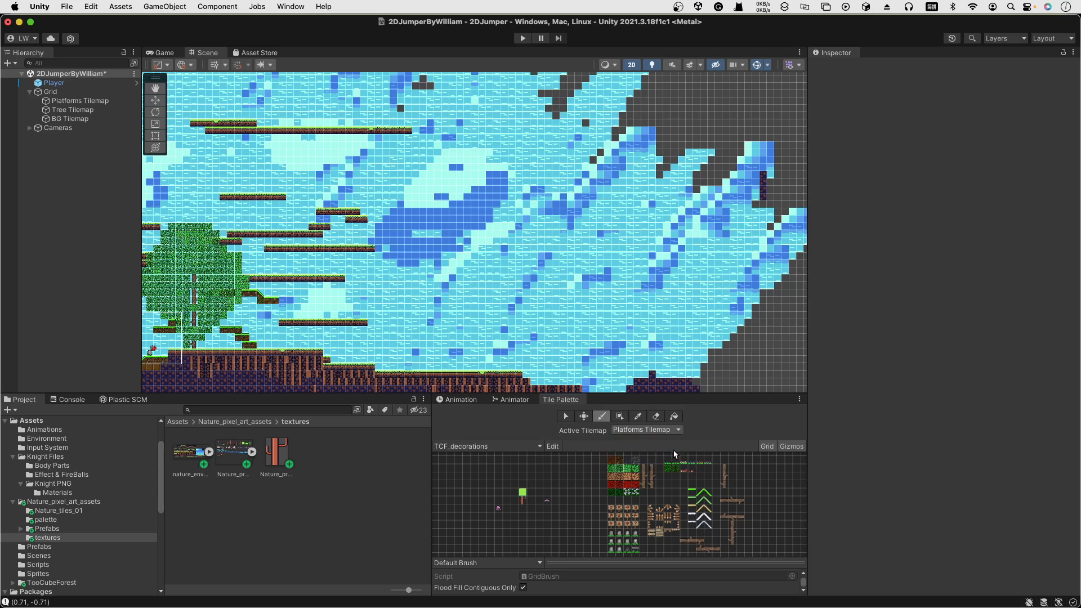
click(75, 111)
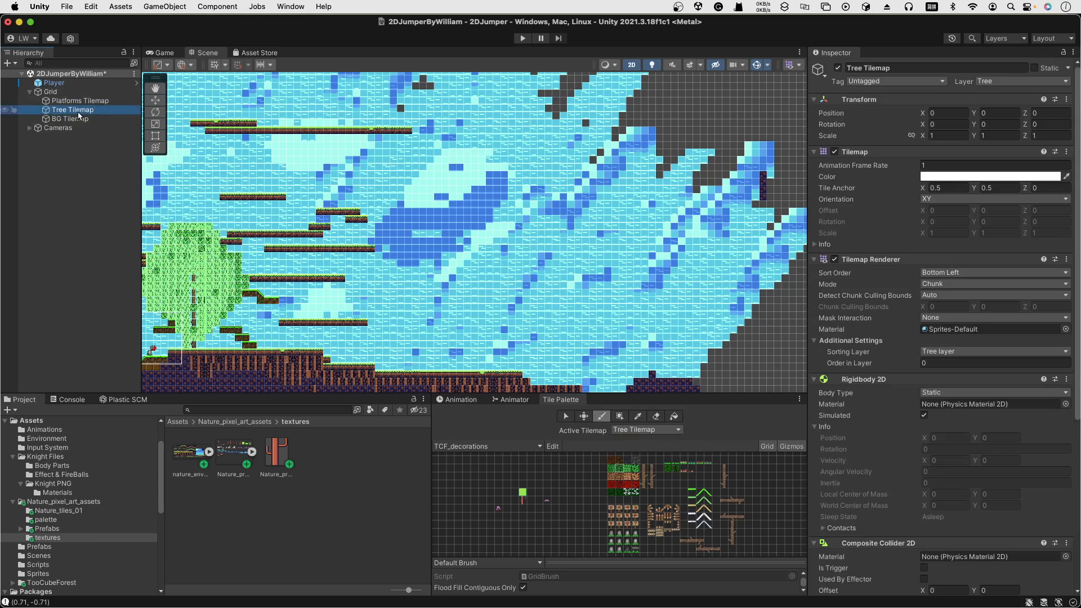
click(75, 112)
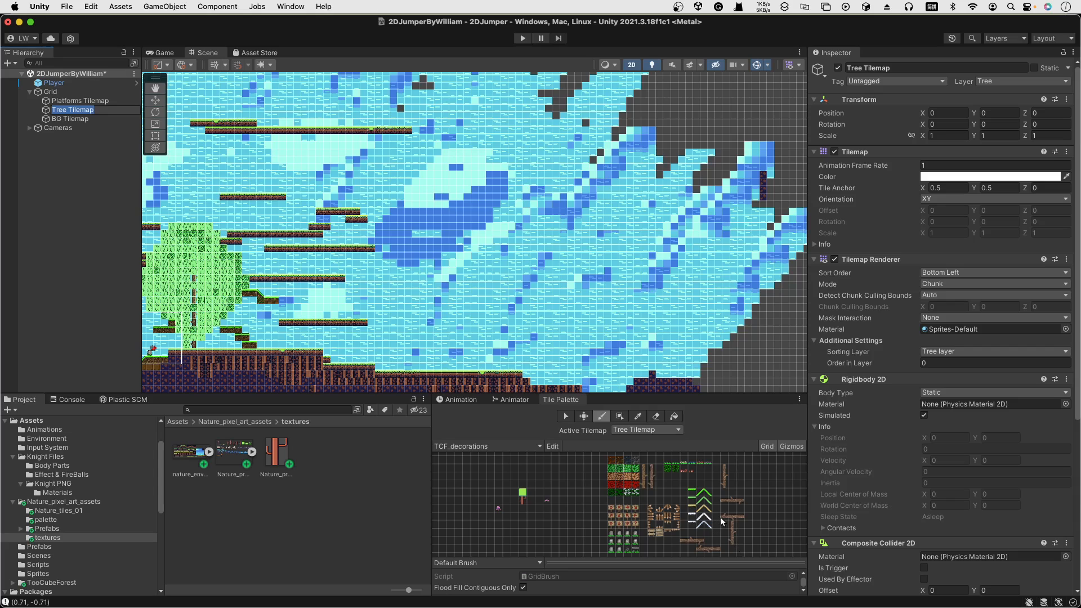
Paint a long horizontal wooden branch in the upper eastern sky on the Tree Tilemap, with a large leafy crown over its western end.
click(724, 497)
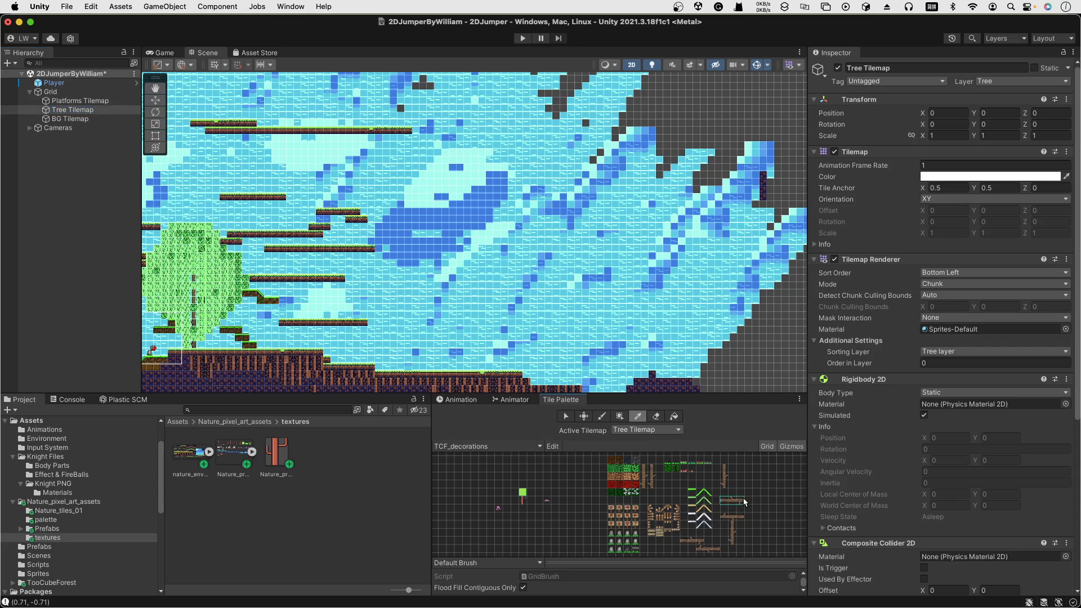
drag(546, 112, 667, 115)
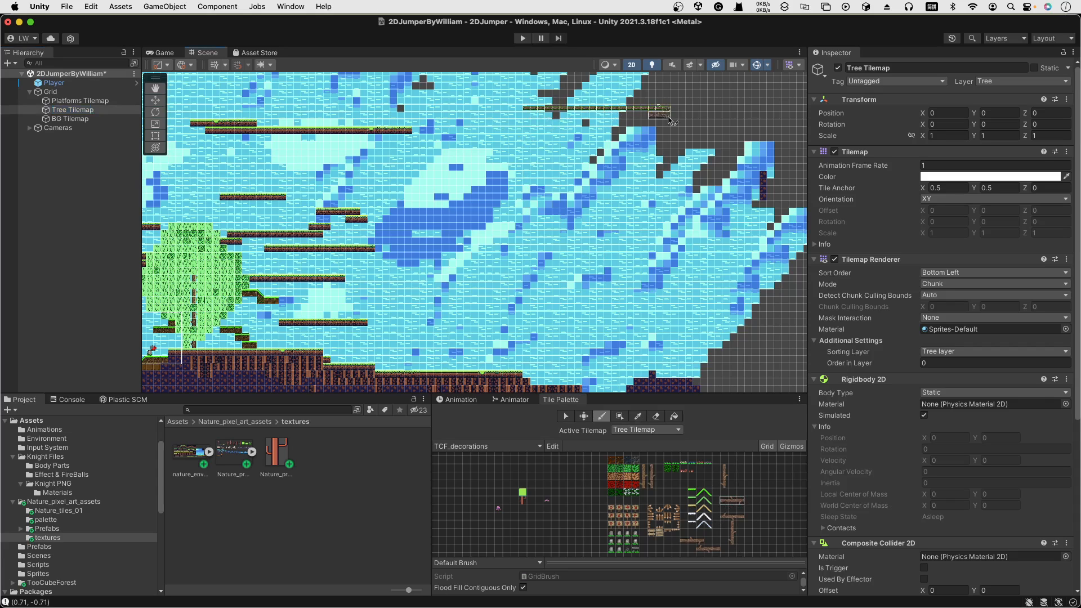
click(639, 473)
click(628, 470)
mouse_move(548, 101)
mouse_down()
mouse_move(535, 116)
mouse_move(520, 103)
mouse_move(476, 113)
mouse_move(473, 93)
mouse_move(484, 115)
mouse_move(572, 115)
mouse_move(596, 92)
mouse_move(554, 101)
mouse_move(568, 95)
mouse_move(562, 117)
mouse_move(522, 85)
mouse_move(540, 135)
mouse_move(557, 79)
mouse_move(530, 93)
mouse_move(537, 113)
mouse_move(518, 88)
mouse_up()
mouse_move(532, 131)
mouse_down()
mouse_move(560, 139)
mouse_move(495, 138)
mouse_move(583, 137)
mouse_move(627, 90)
mouse_up()
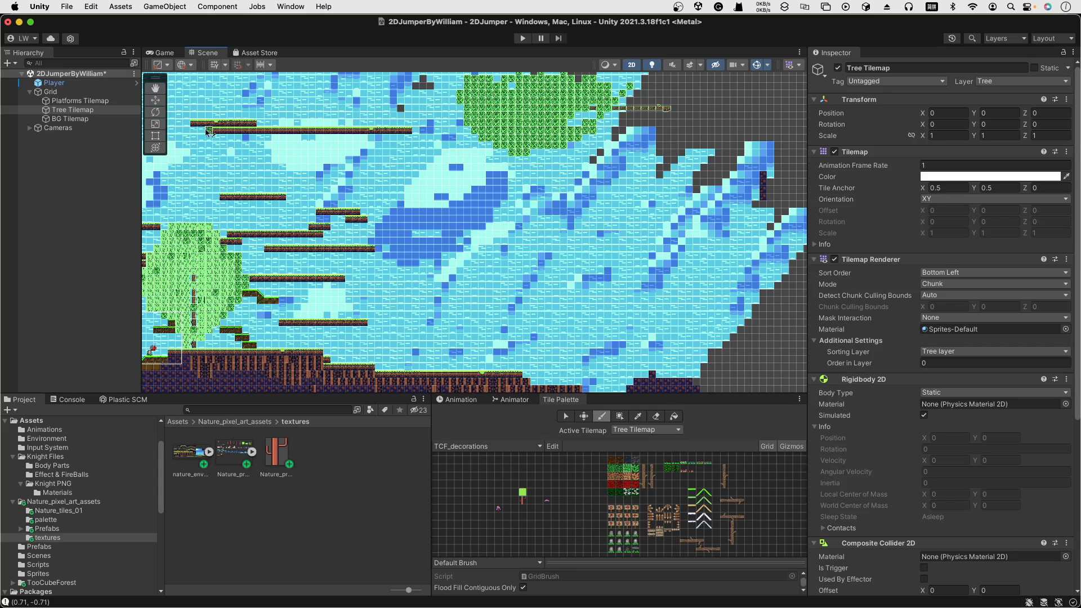
Disable the BG Tilemap's Tilemap Renderer, and fill out the western and lower parts of the new leafy crown on the Tree Tilemap.
click(60, 119)
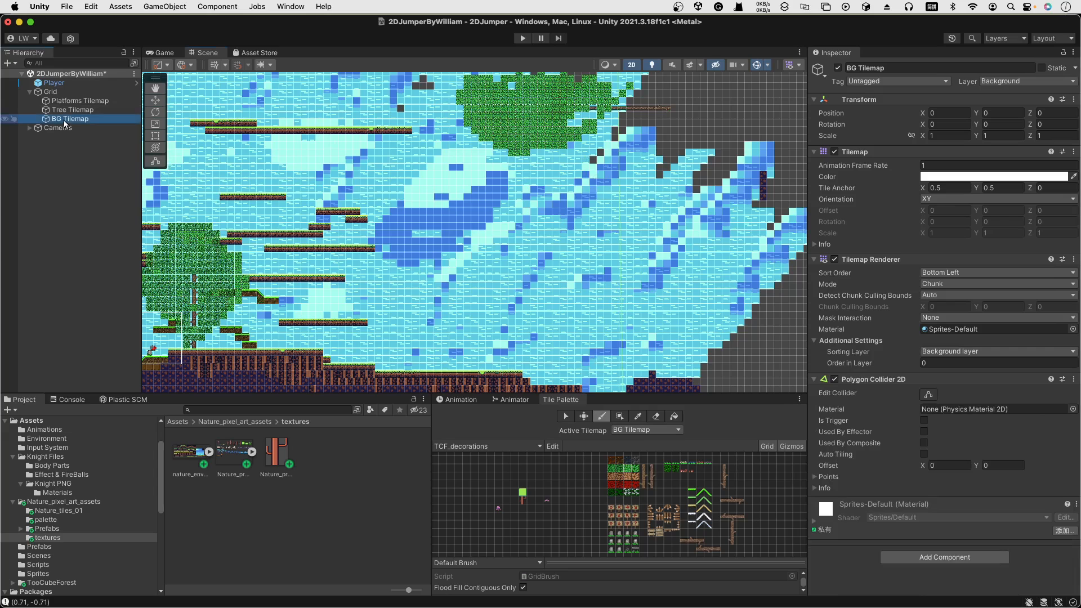
click(833, 259)
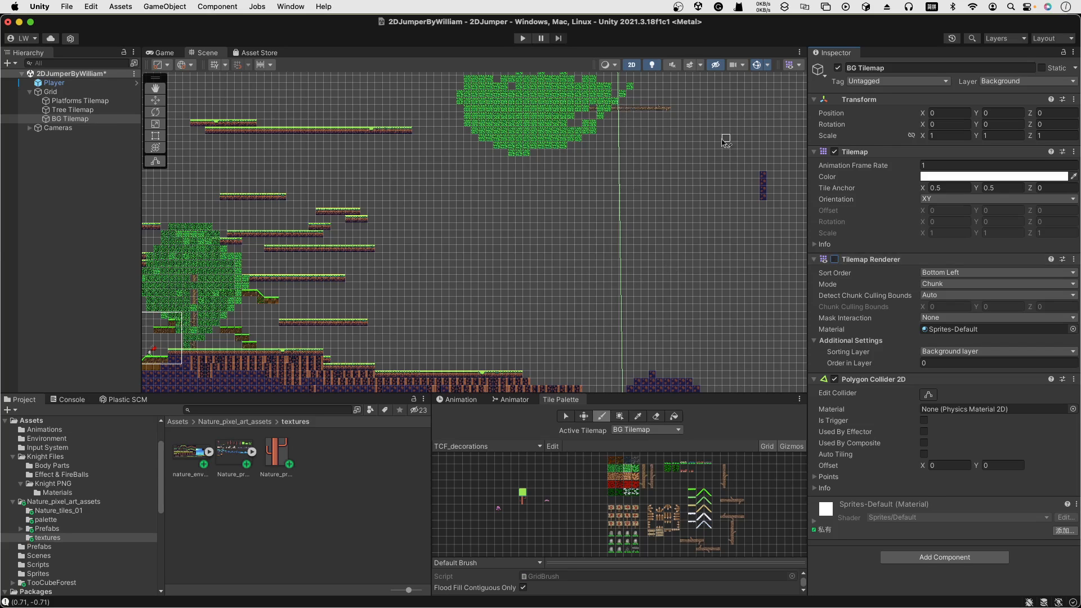
middle_drag(718, 139, 692, 193)
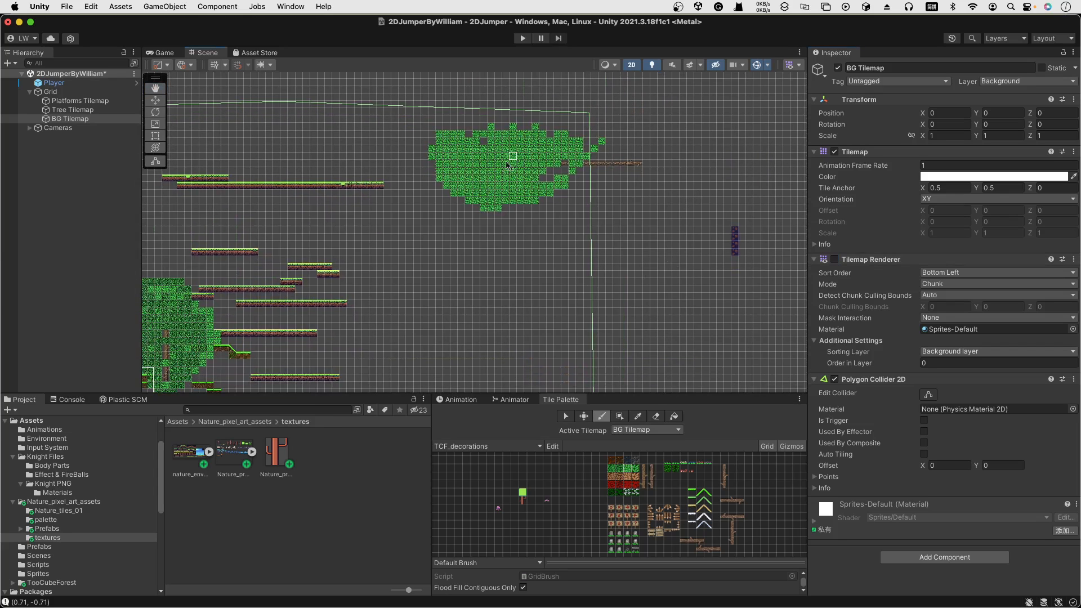
click(96, 109)
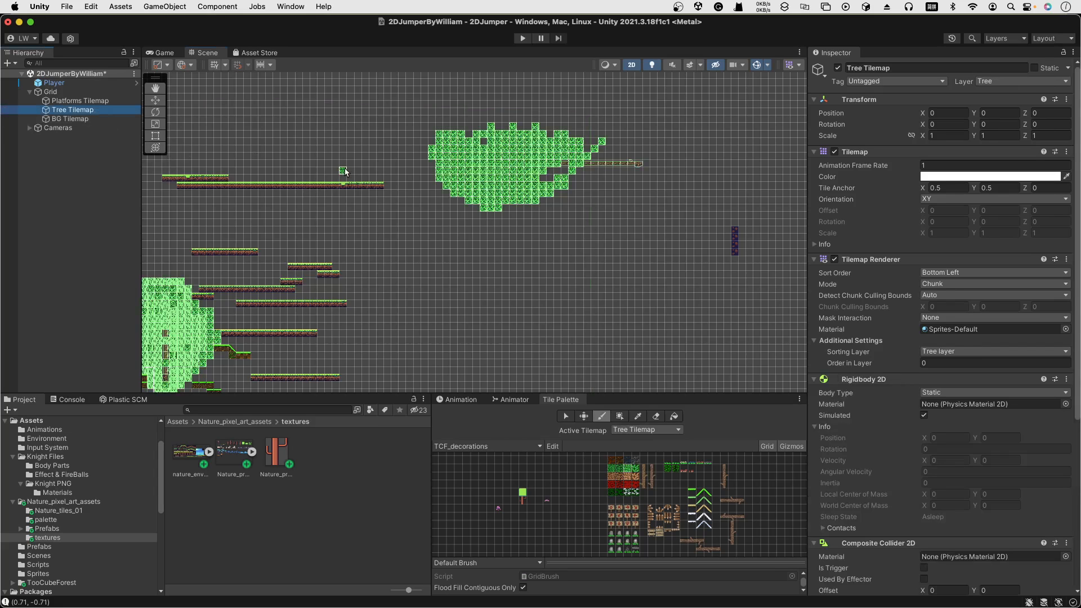
click(615, 472)
mouse_move(440, 159)
mouse_down()
mouse_move(460, 211)
mouse_move(563, 186)
mouse_move(510, 214)
mouse_move(443, 141)
mouse_move(479, 130)
mouse_move(459, 161)
mouse_up()
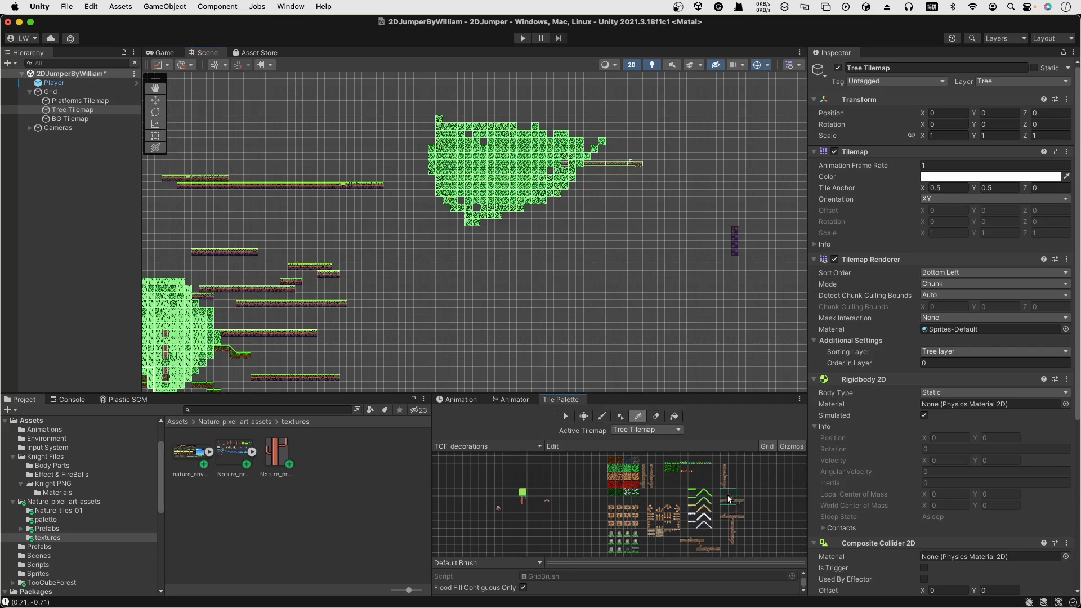
Paint a horizontal wooden branch out of the crown's west side and two vertical trunk pieces hanging beneath the crown.
drag(722, 500, 742, 501)
drag(409, 125, 456, 127)
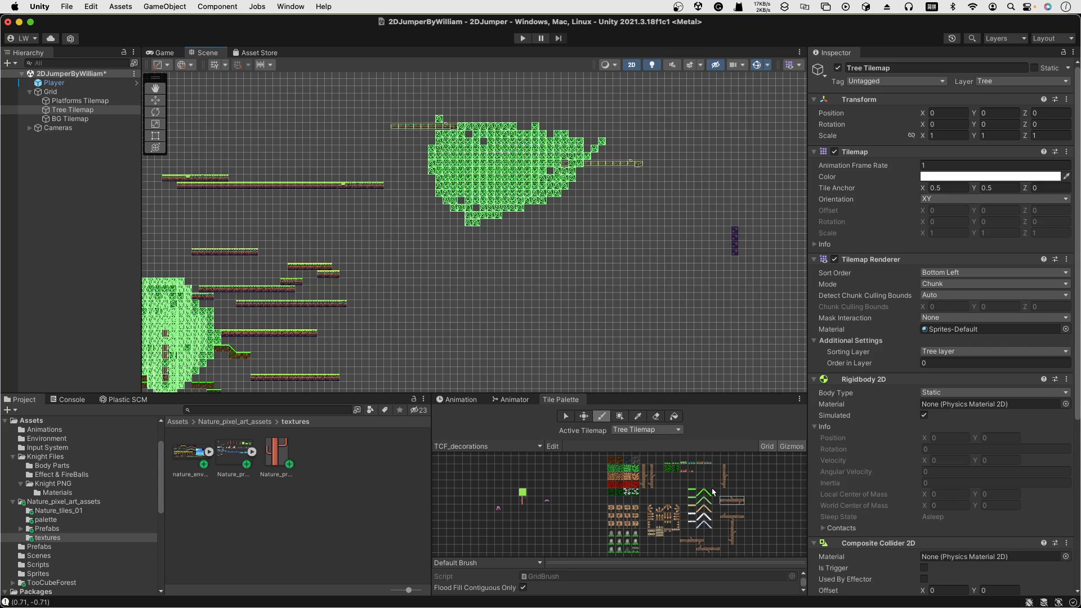
drag(725, 479, 725, 485)
drag(510, 231, 516, 264)
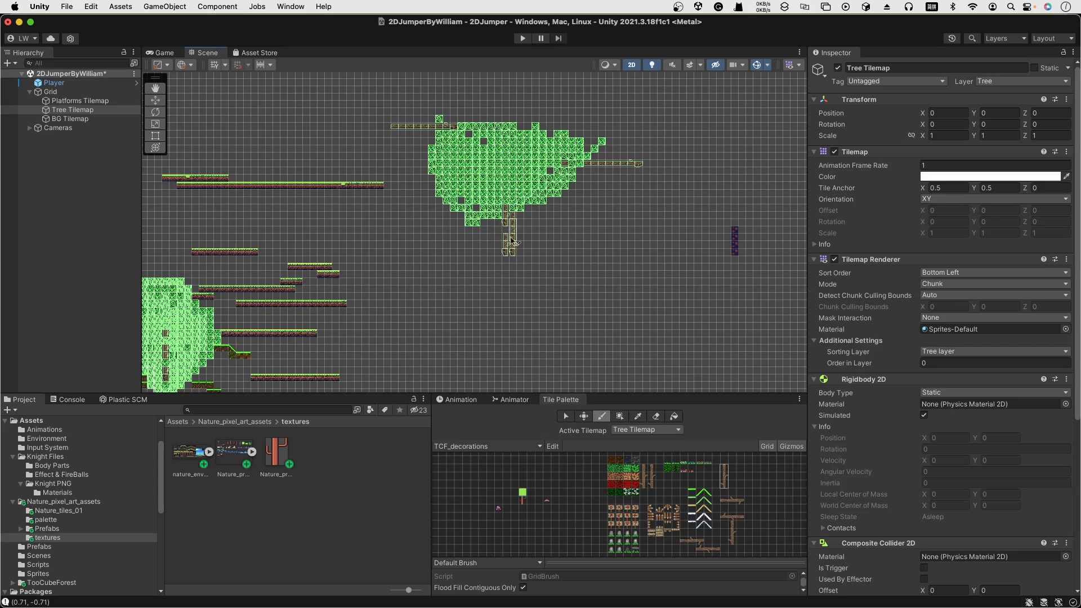
drag(453, 209, 448, 232)
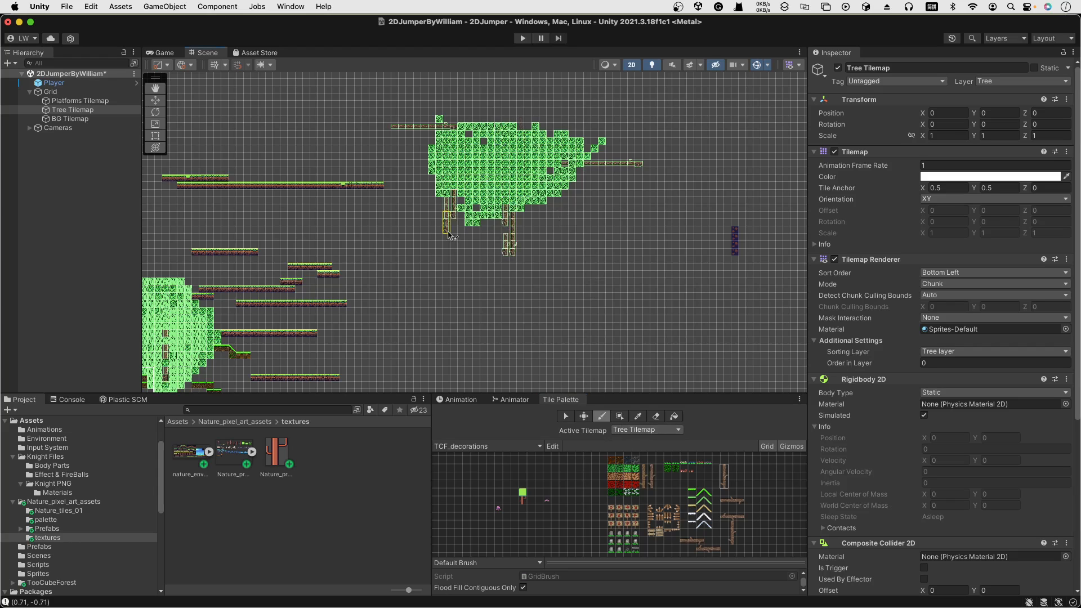
Paint leafy clusters around the west branch, along the crown's edges and at the lower ends of both hanging trunks.
click(632, 465)
mouse_move(452, 196)
mouse_down()
mouse_move(442, 223)
mouse_move(423, 189)
mouse_up()
mouse_move(432, 135)
mouse_down()
mouse_move(410, 137)
mouse_move(394, 113)
mouse_move(429, 121)
mouse_move(423, 104)
mouse_move(483, 104)
mouse_move(524, 124)
mouse_move(498, 174)
mouse_move(549, 212)
mouse_move(575, 210)
mouse_move(589, 163)
mouse_move(616, 179)
mouse_move(610, 144)
mouse_move(549, 113)
mouse_move(516, 138)
mouse_up()
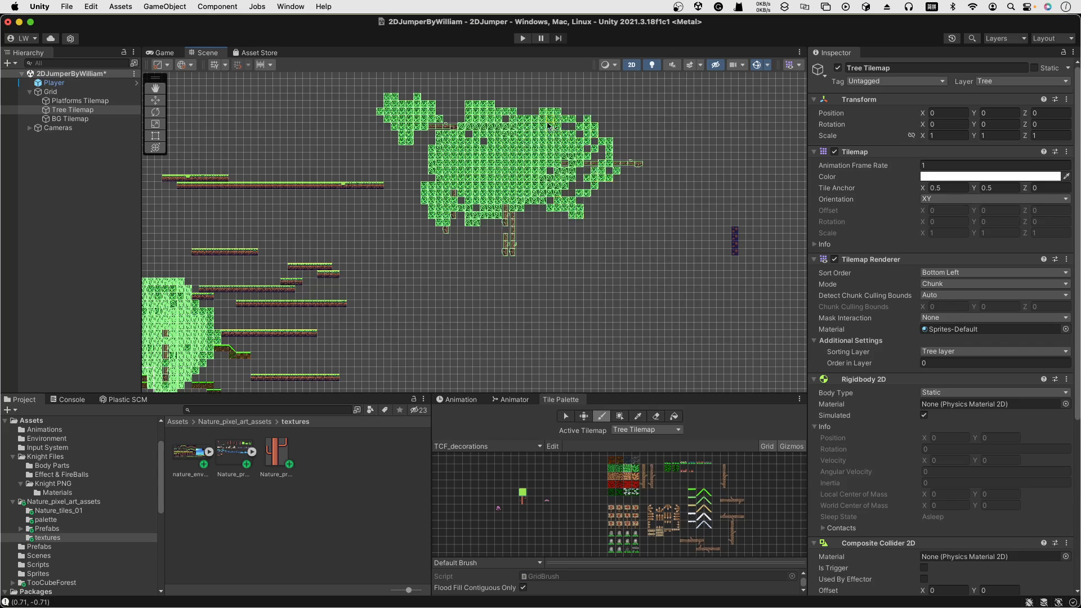
mouse_move(512, 237)
mouse_down()
mouse_move(510, 266)
mouse_move(526, 234)
mouse_move(437, 251)
mouse_move(453, 253)
mouse_up()
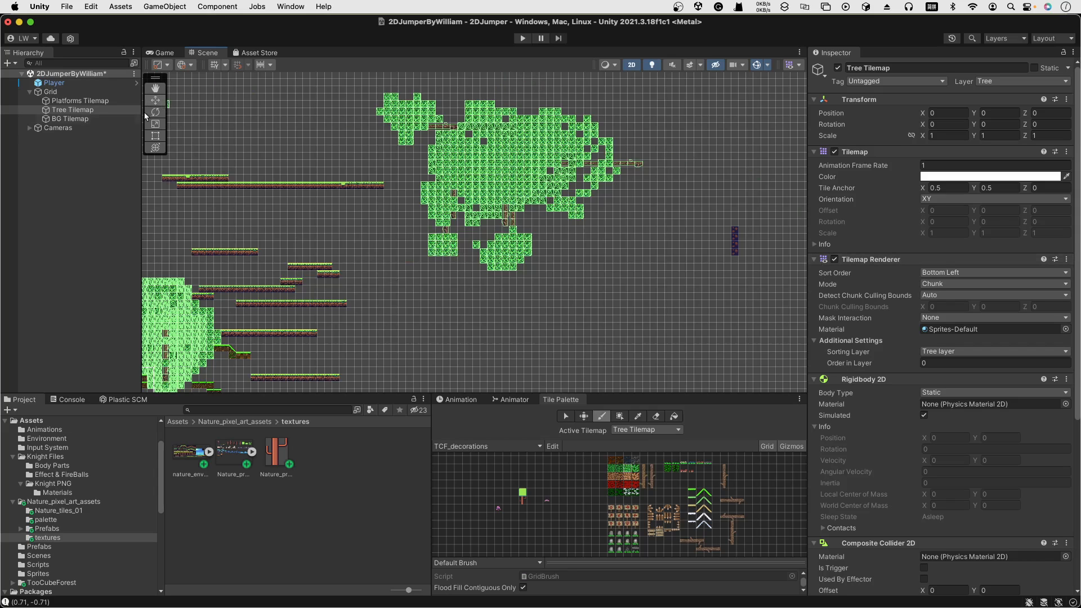
Re-enable the BG Tilemap's Tilemap Renderer.
click(69, 118)
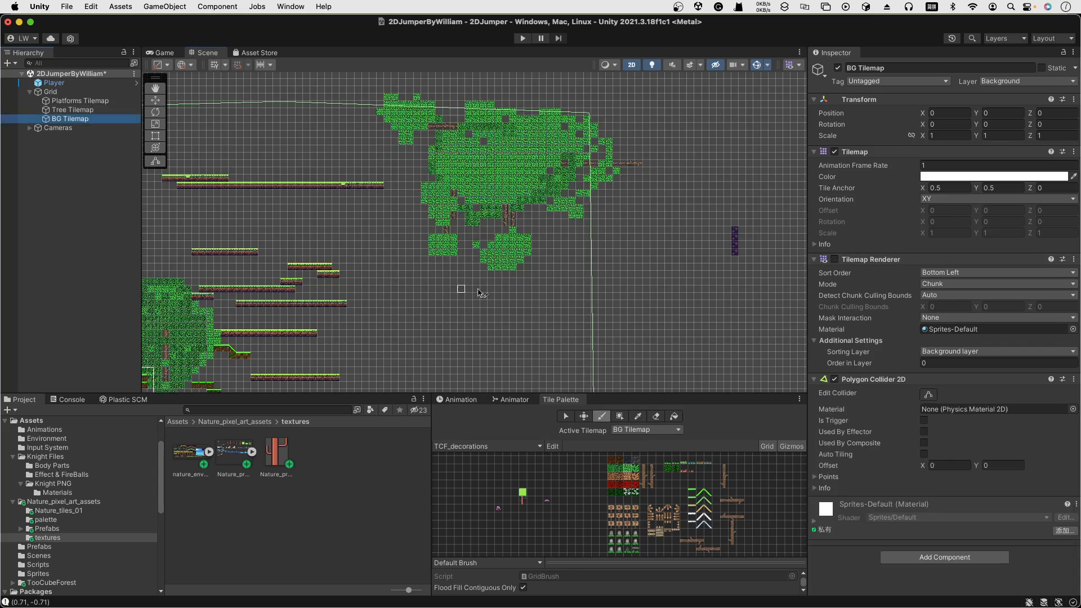
click(835, 259)
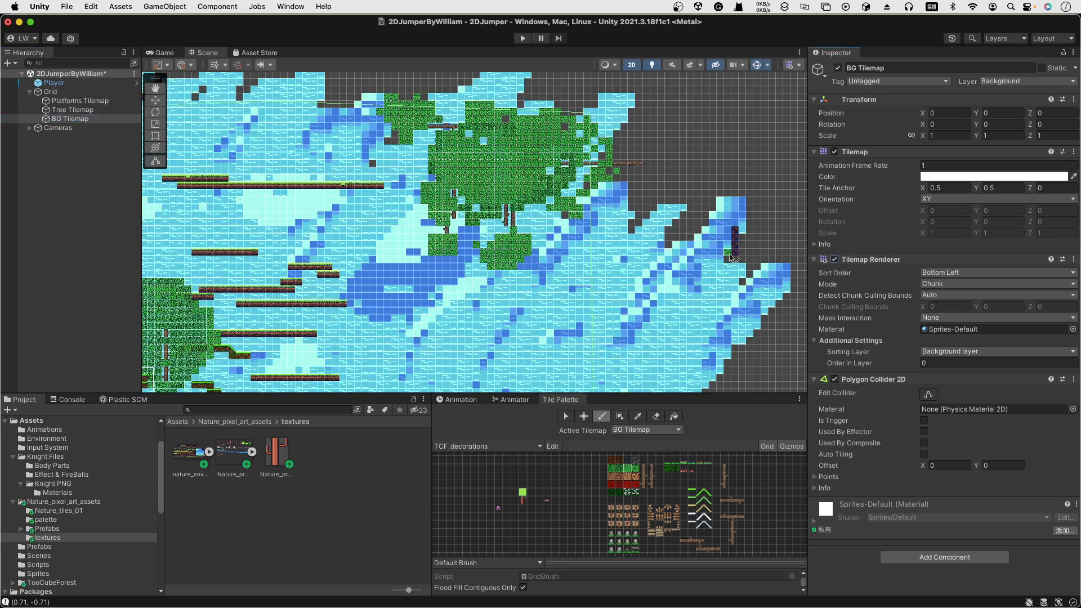
Examine the whole level, from the new eastern tree to the high grassy platforms above the original treetop.
scroll(691, 263, down, 2)
scroll(692, 262, down, 2)
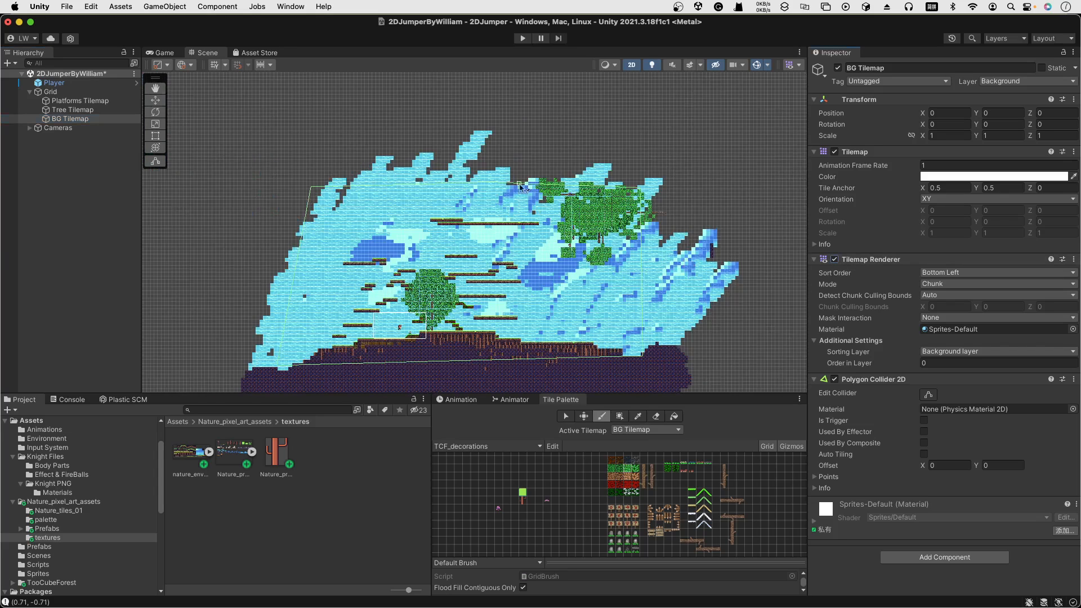
scroll(605, 233, up, 3)
scroll(595, 247, down, 2)
scroll(593, 299, down, 2)
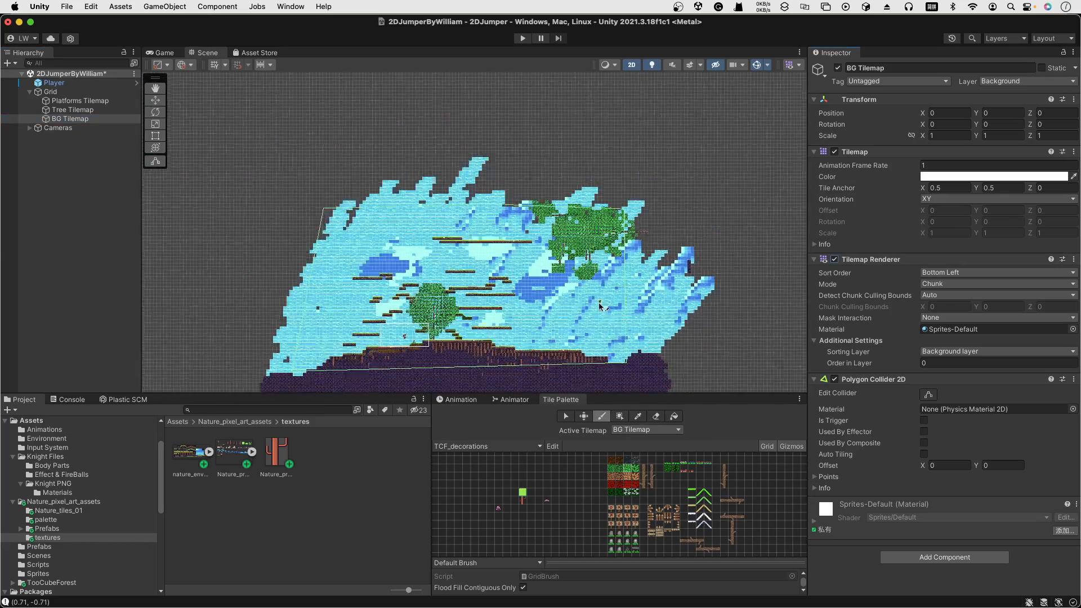
scroll(586, 306, up, 4)
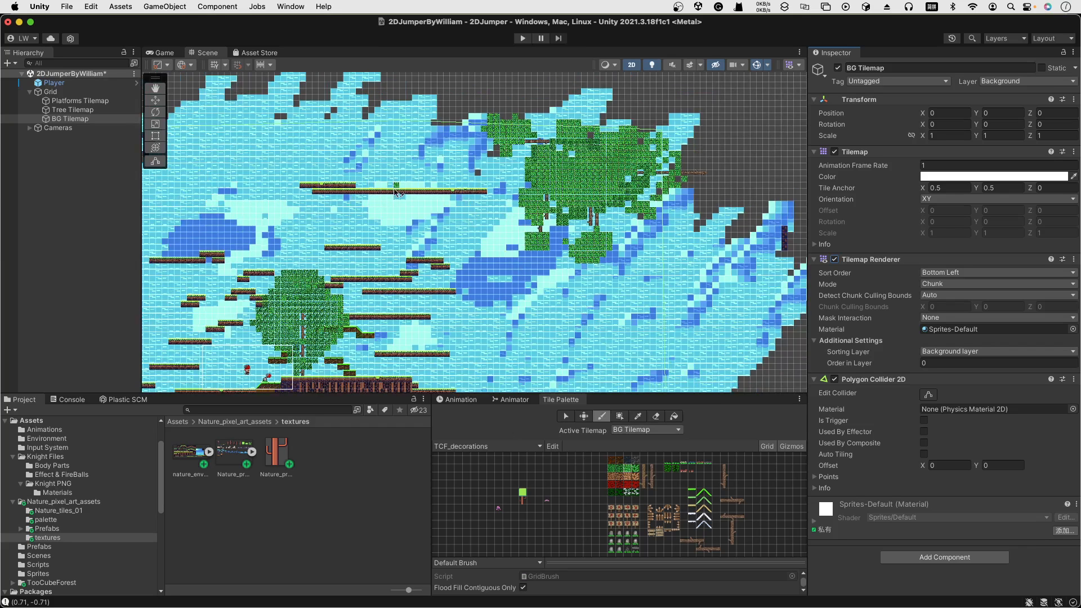
scroll(409, 193, up, 4)
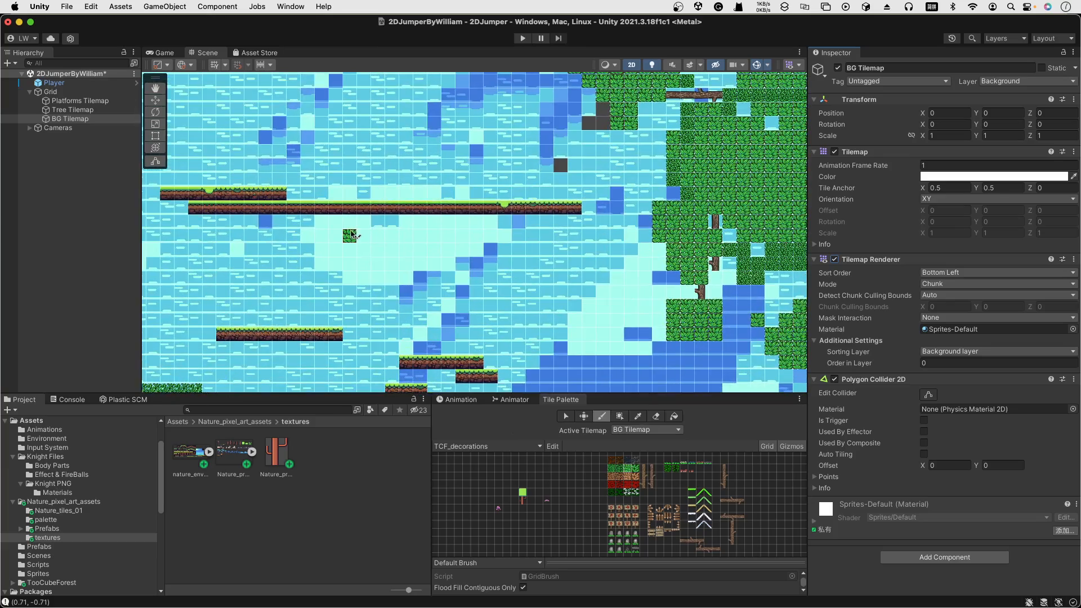
middle_drag(363, 122, 428, 126)
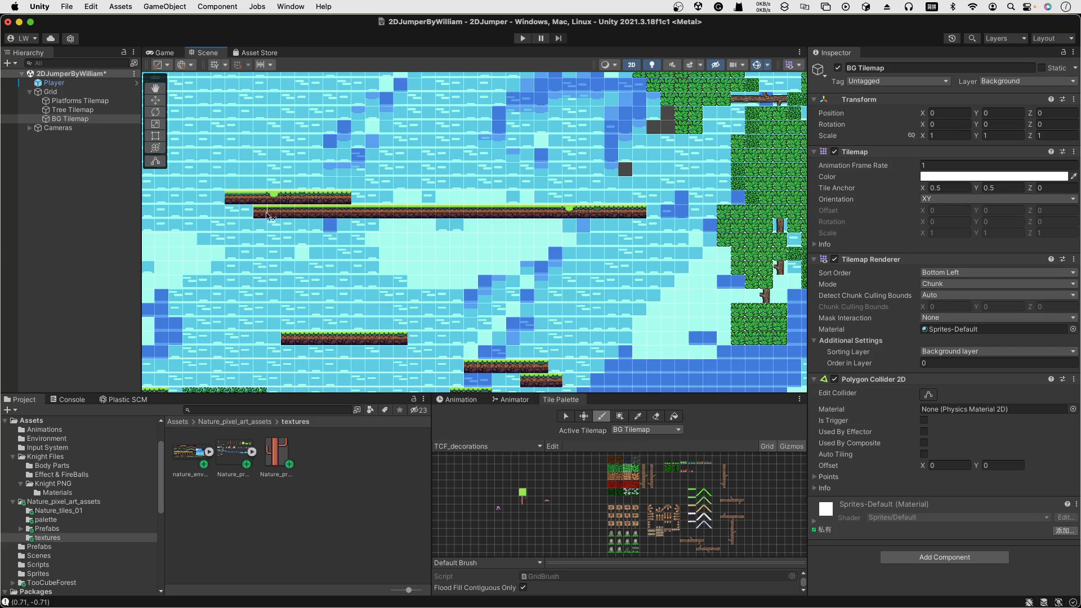
scroll(513, 224, down, 3)
scroll(513, 224, down, 3)
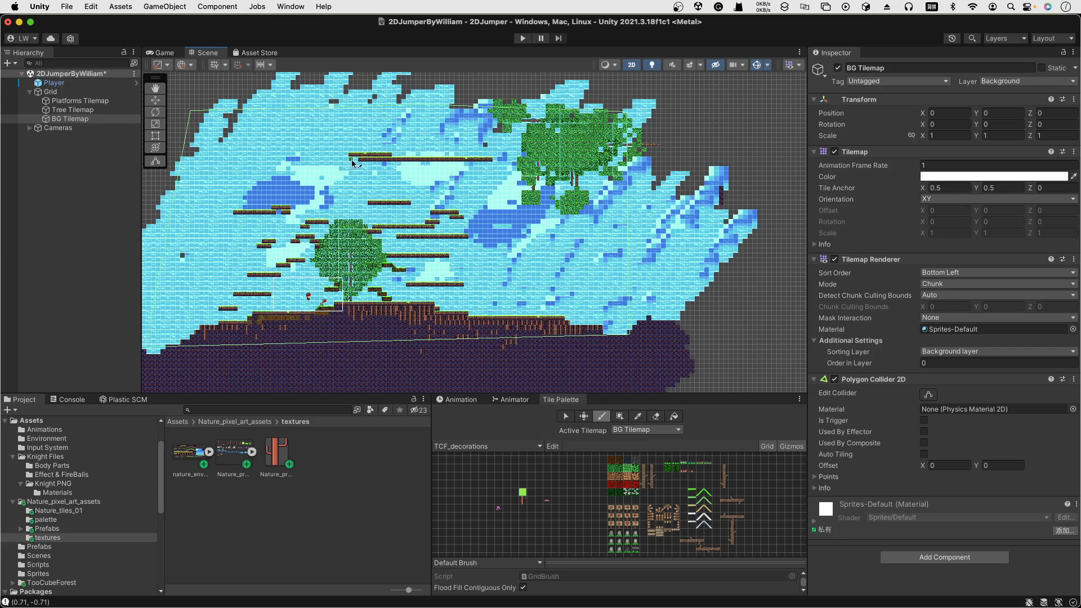
Paint dark earth from the Nature_environment_01 palette beneath the two high grassy platforms above the treetop on the Platforms Tilemap.
scroll(360, 162, up, 5)
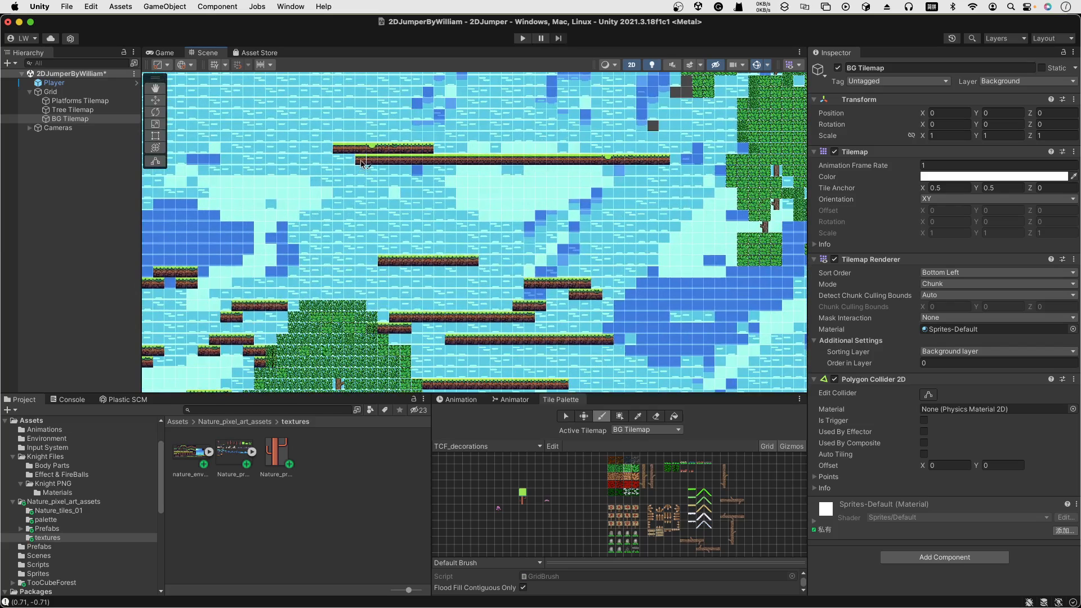
click(663, 429)
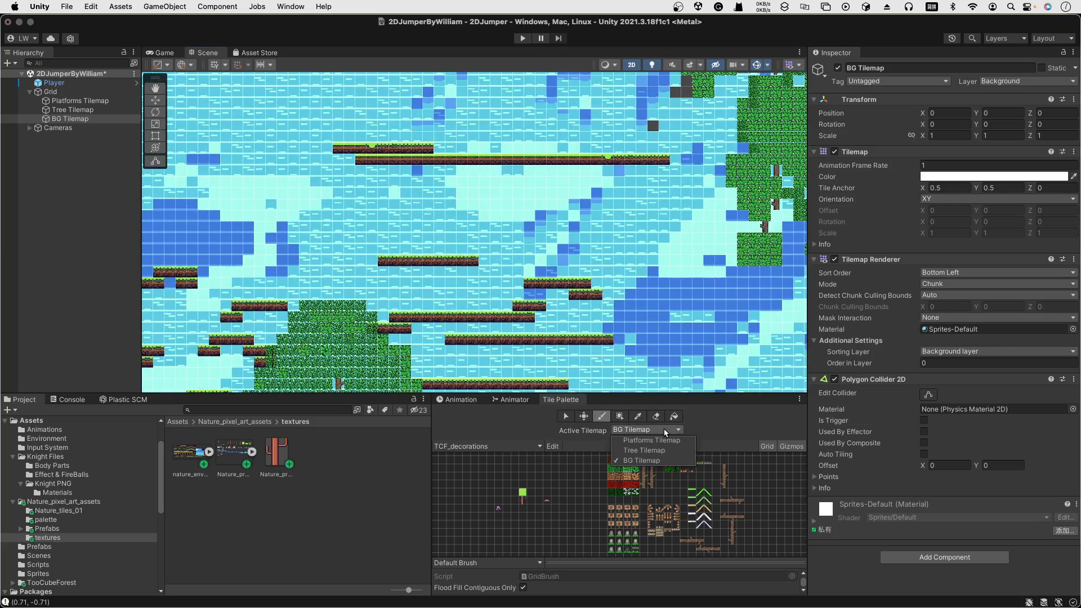
click(665, 441)
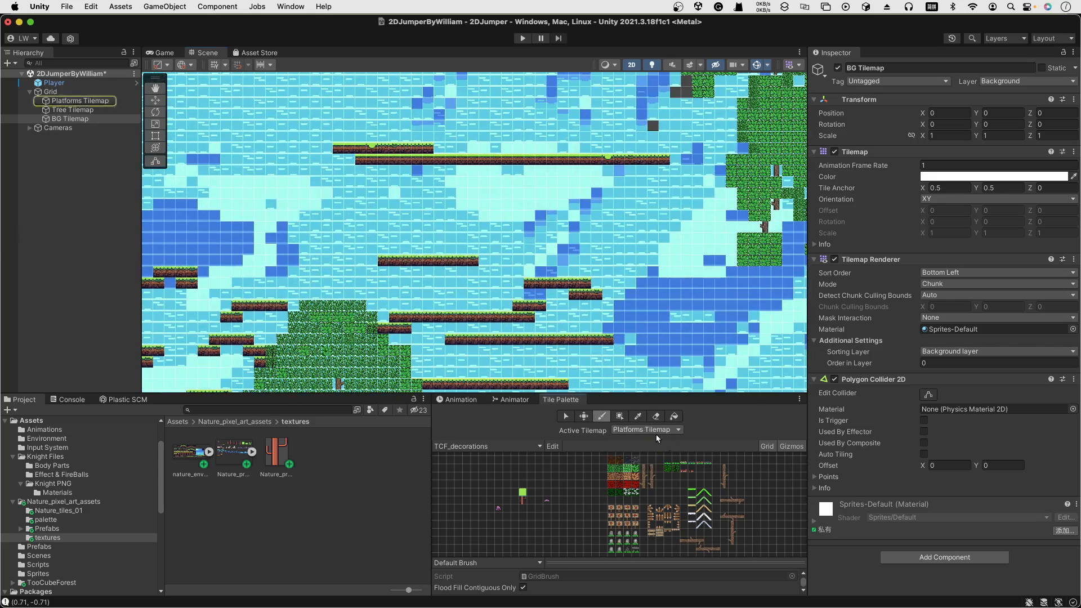
click(505, 444)
click(503, 461)
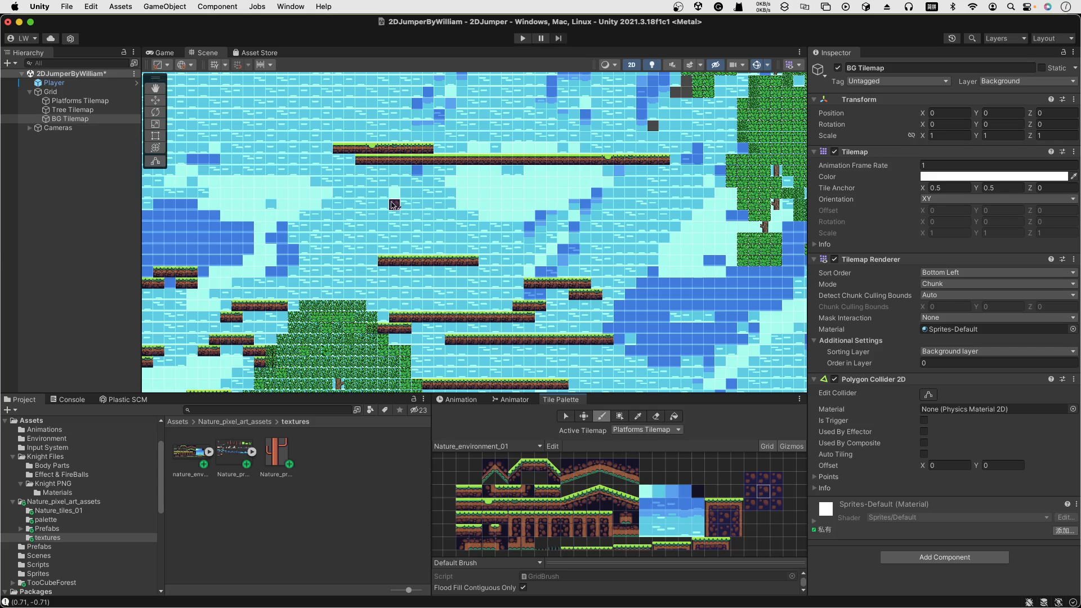
mouse_move(388, 162)
mouse_down()
mouse_move(424, 166)
mouse_move(337, 162)
mouse_move(352, 162)
mouse_move(339, 161)
mouse_move(345, 172)
mouse_move(625, 183)
mouse_move(667, 173)
mouse_move(554, 177)
mouse_up()
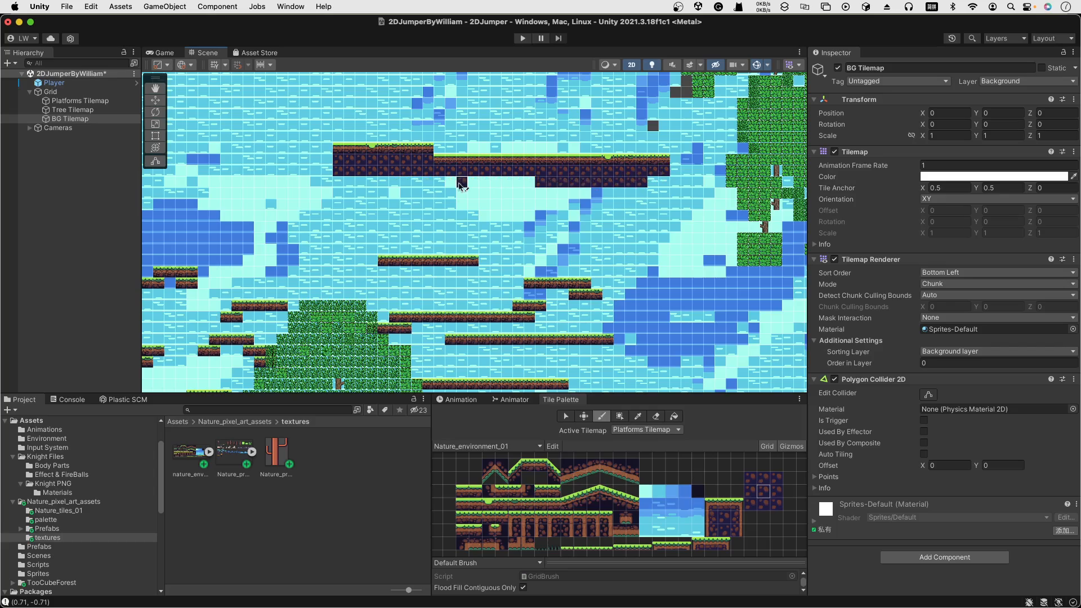
scroll(348, 297, up, 5)
scroll(479, 134, down, 10)
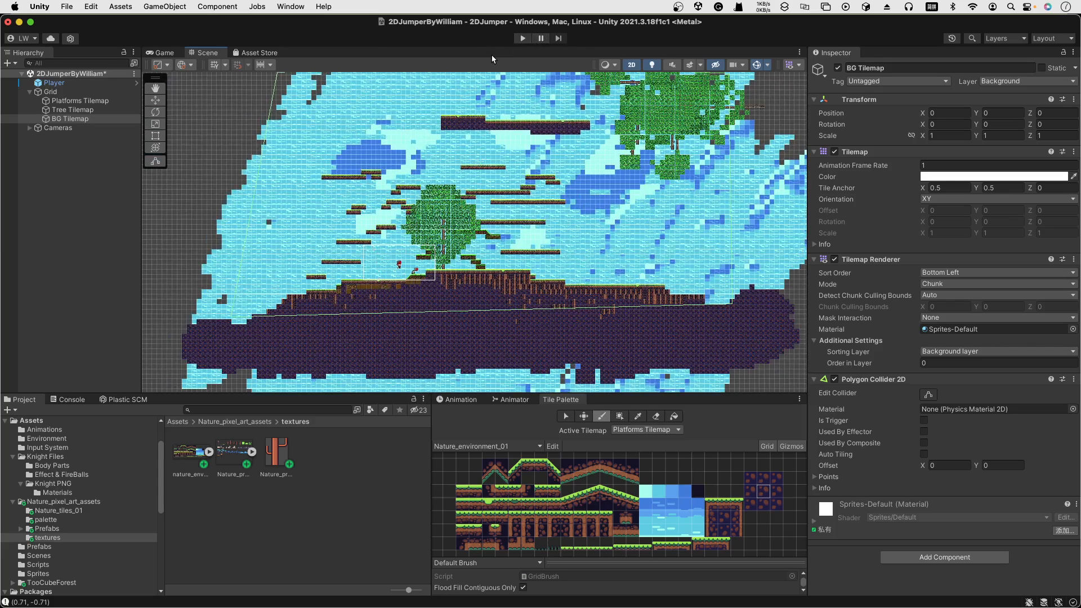
click(50, 92)
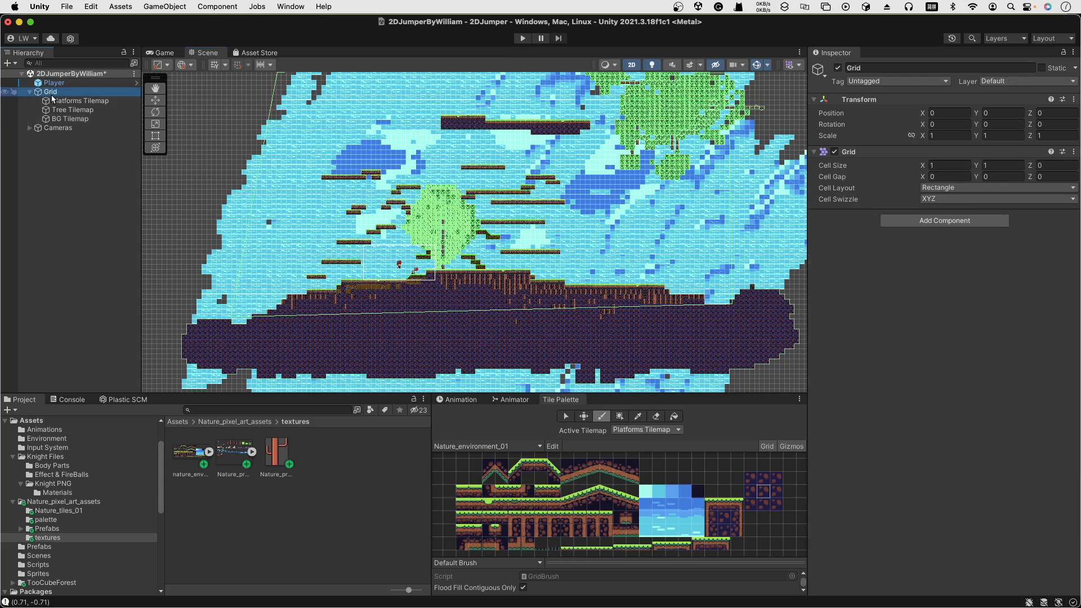
click(54, 92)
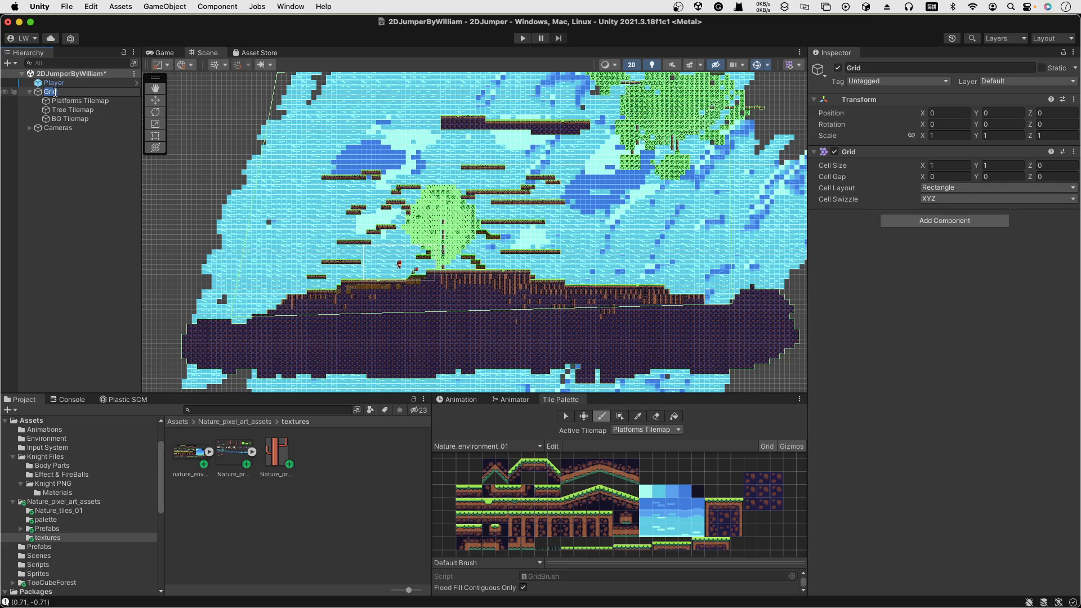
click(55, 134)
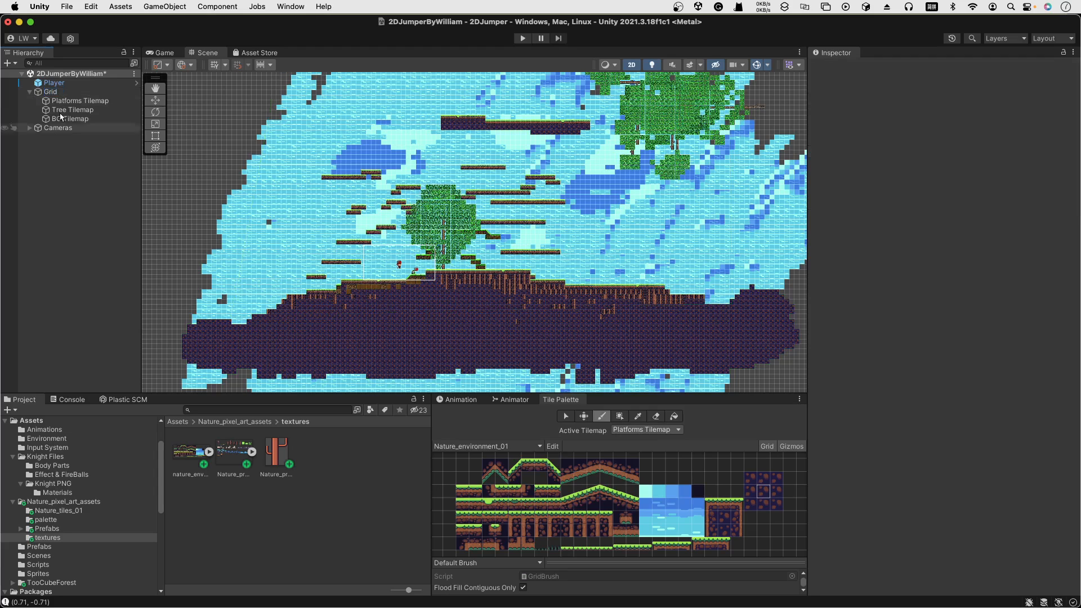
Create a rectangular tilemap under the Grid object and name it Jump Tilemap.
click(59, 92)
right_click(58, 94)
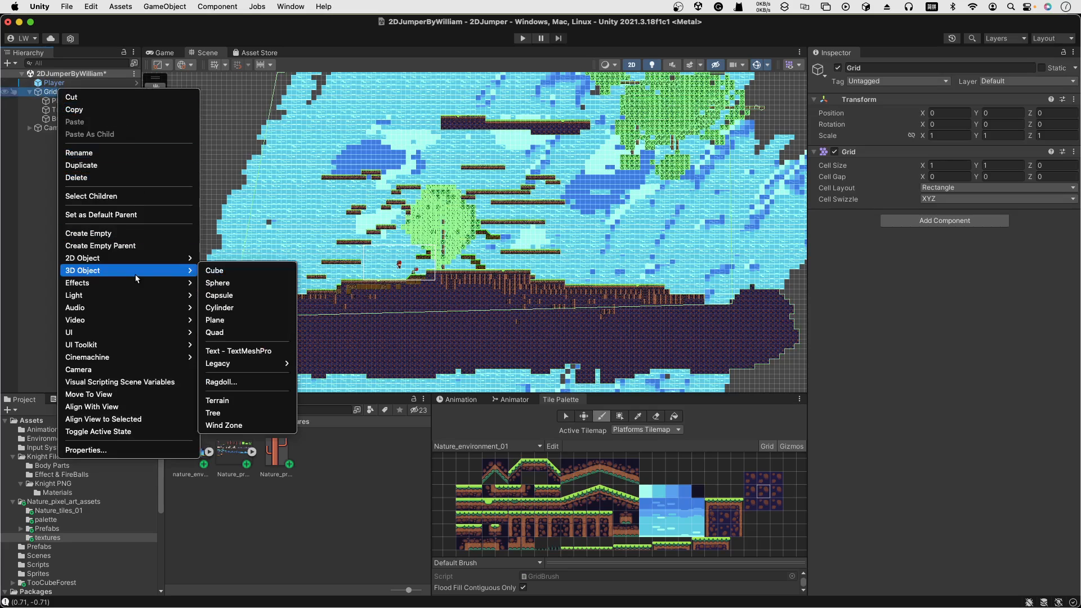
mouse_move(143, 275)
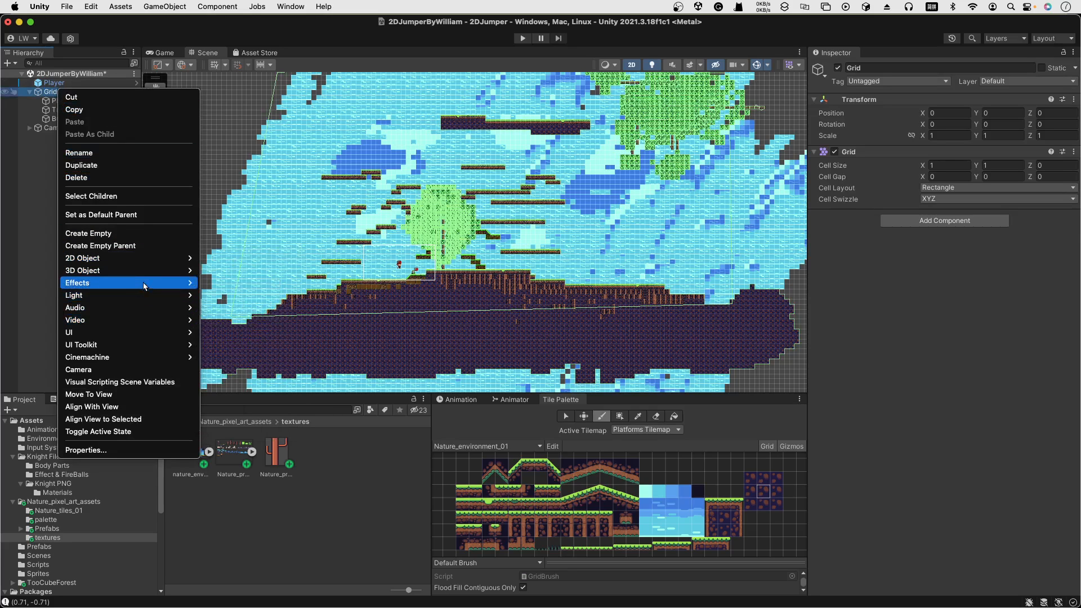
mouse_move(235, 262)
mouse_move(251, 282)
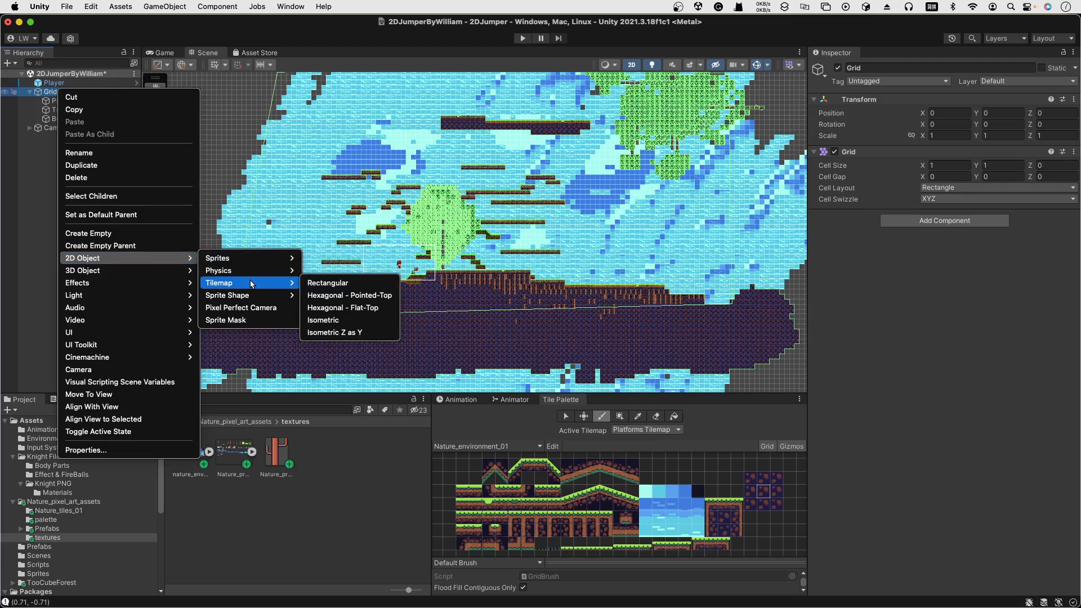
click(362, 285)
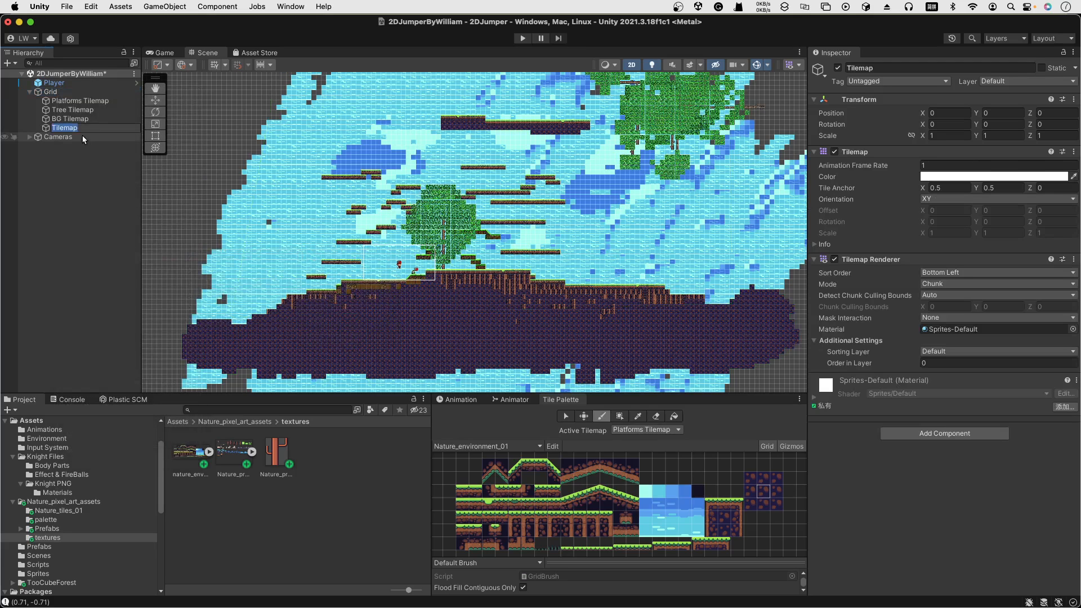
text(Jump)
key(Return)
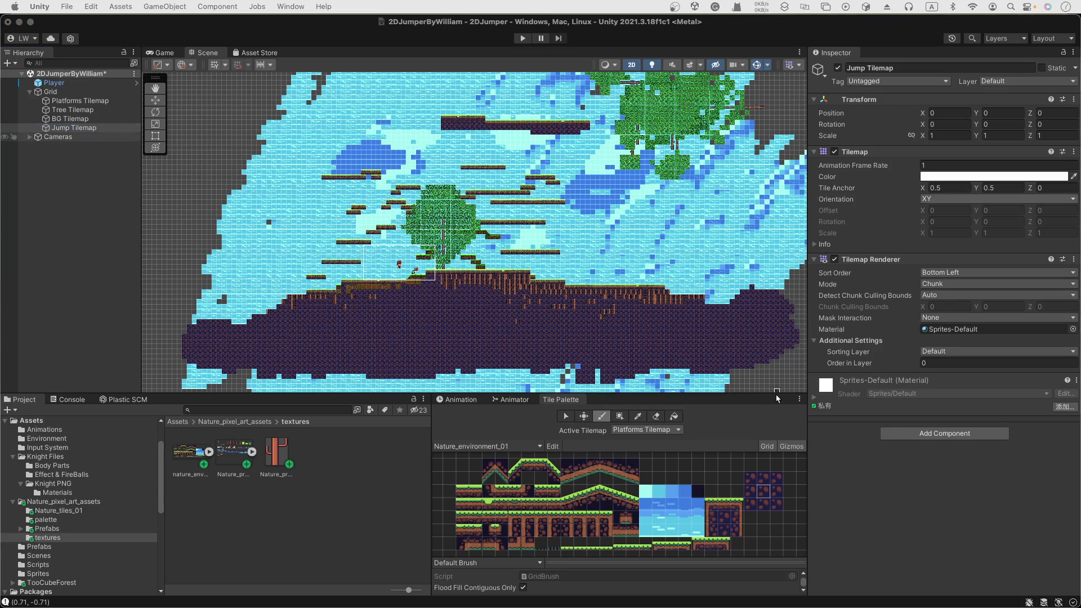
Add a Composite Collider 2D to the Jump Tilemap and set its Rigidbody 2D body type to Static.
click(937, 433)
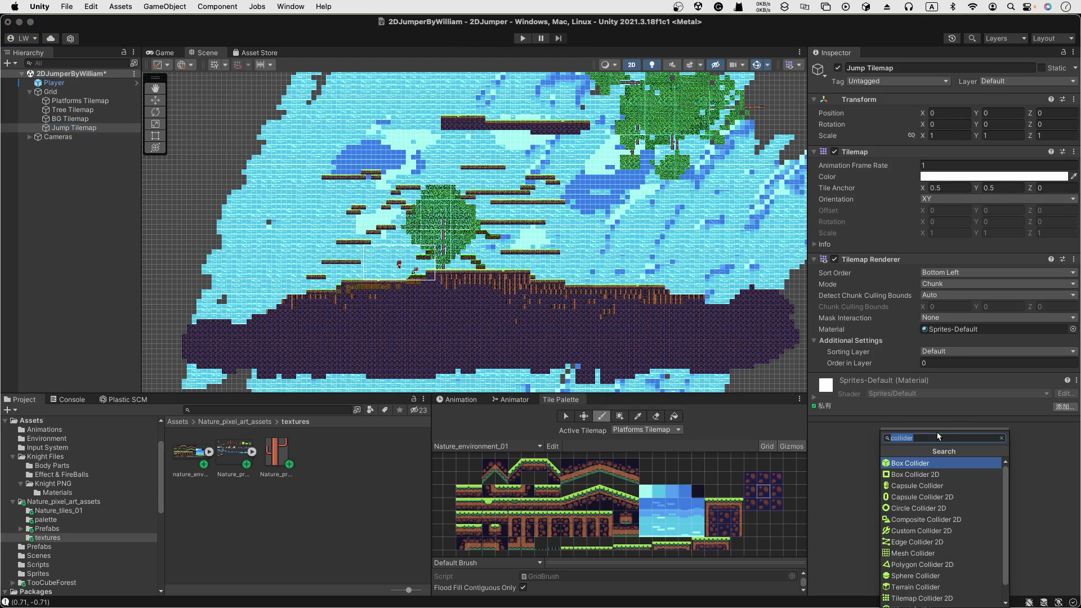
text(com)
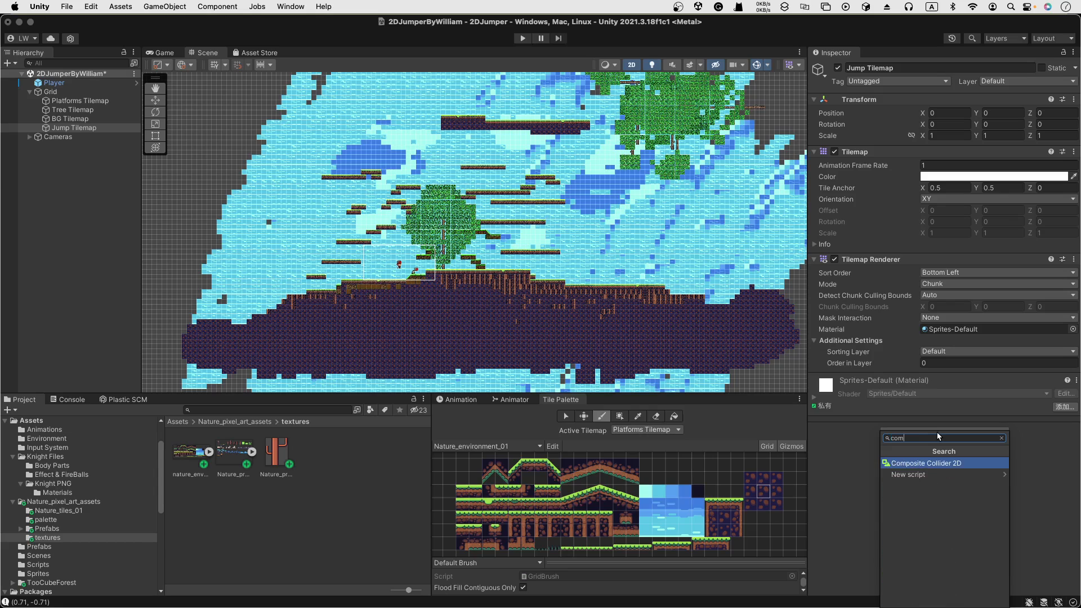
click(921, 466)
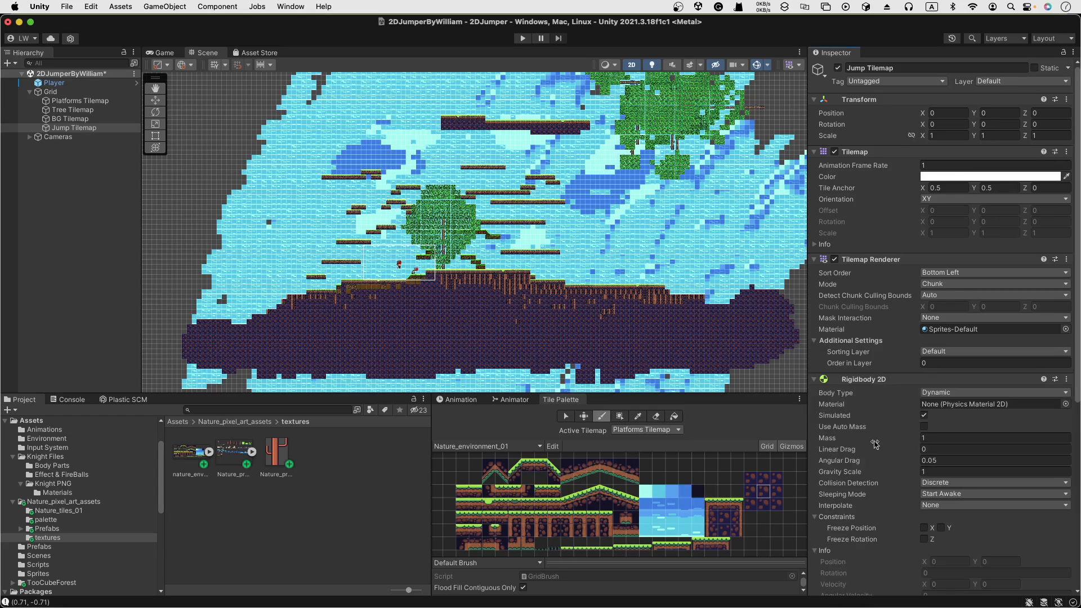
click(935, 393)
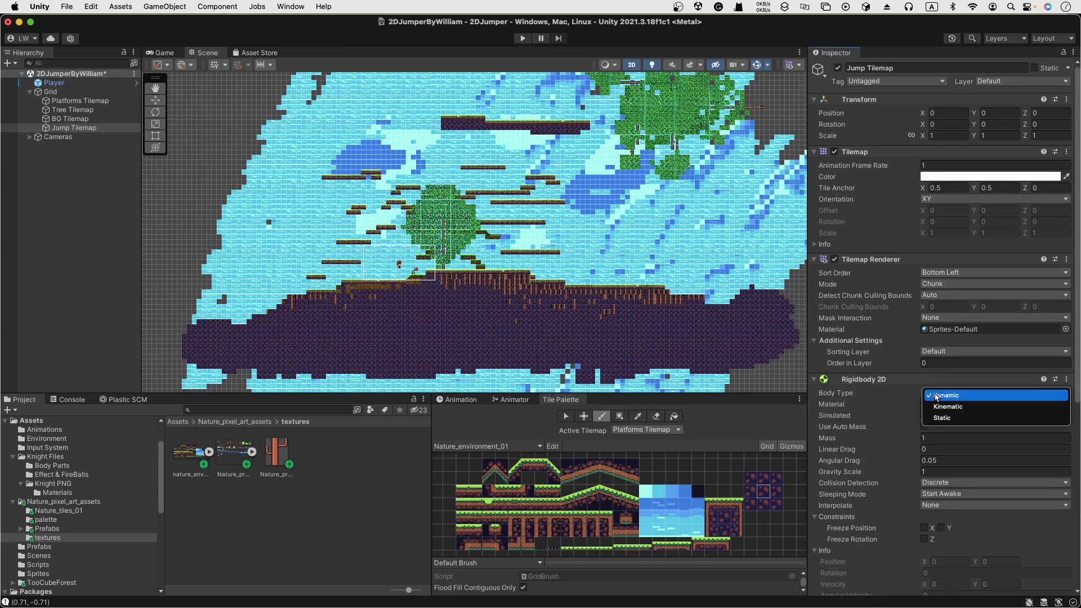
click(941, 417)
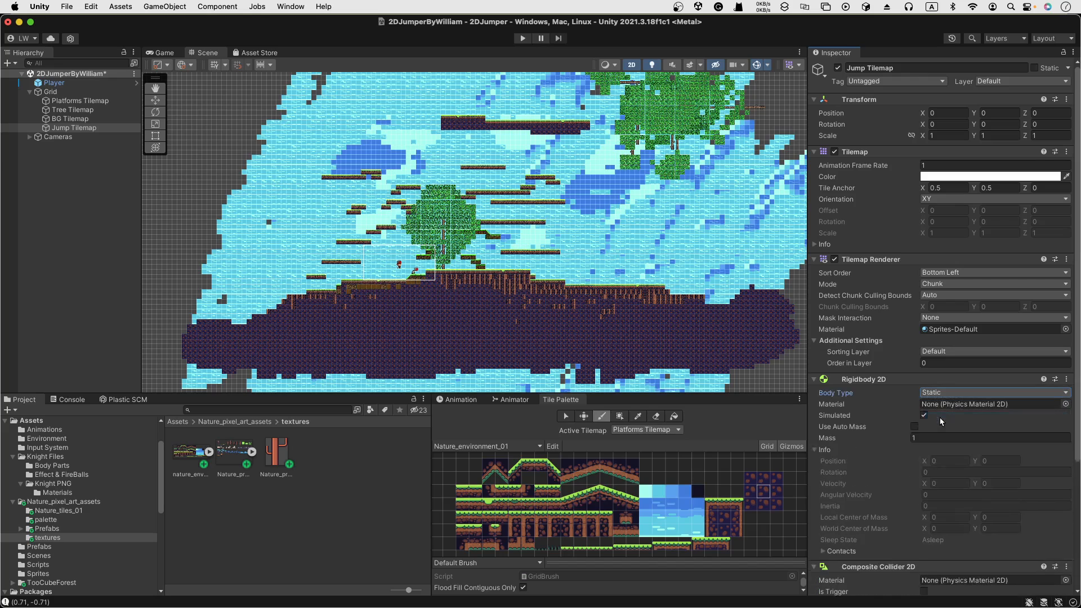
Add a Tilemap Collider 2D component to the Jump Tilemap.
scroll(910, 416, down, 3)
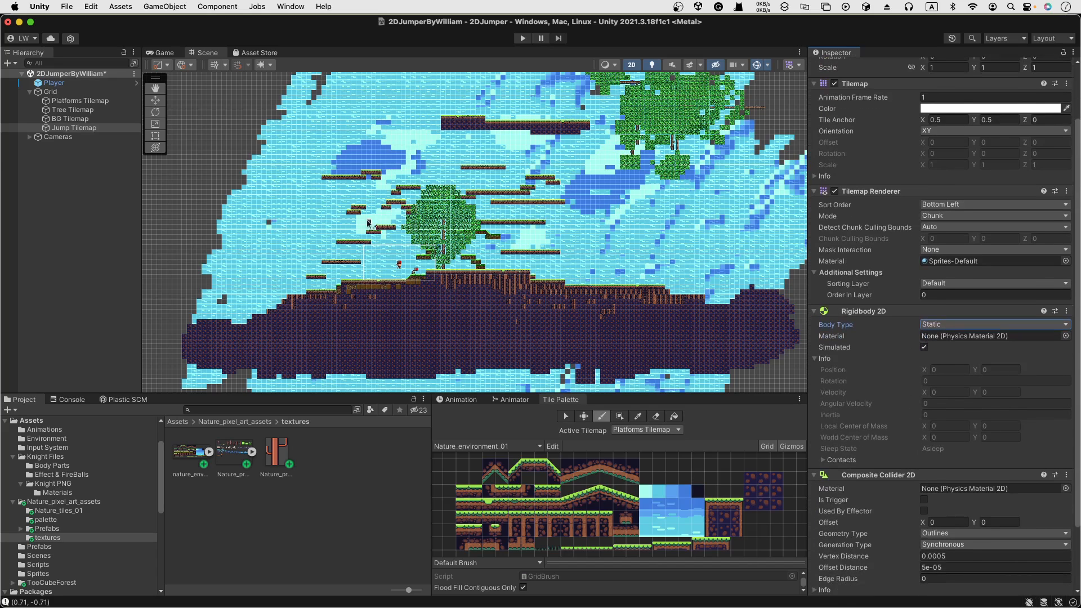
scroll(937, 410, down, 3)
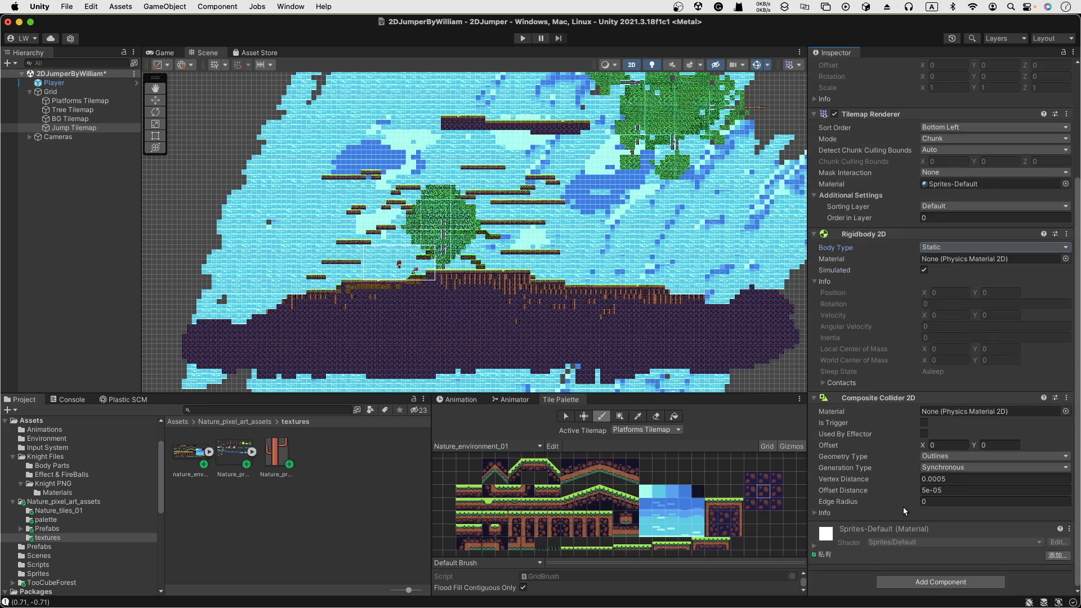
click(939, 582)
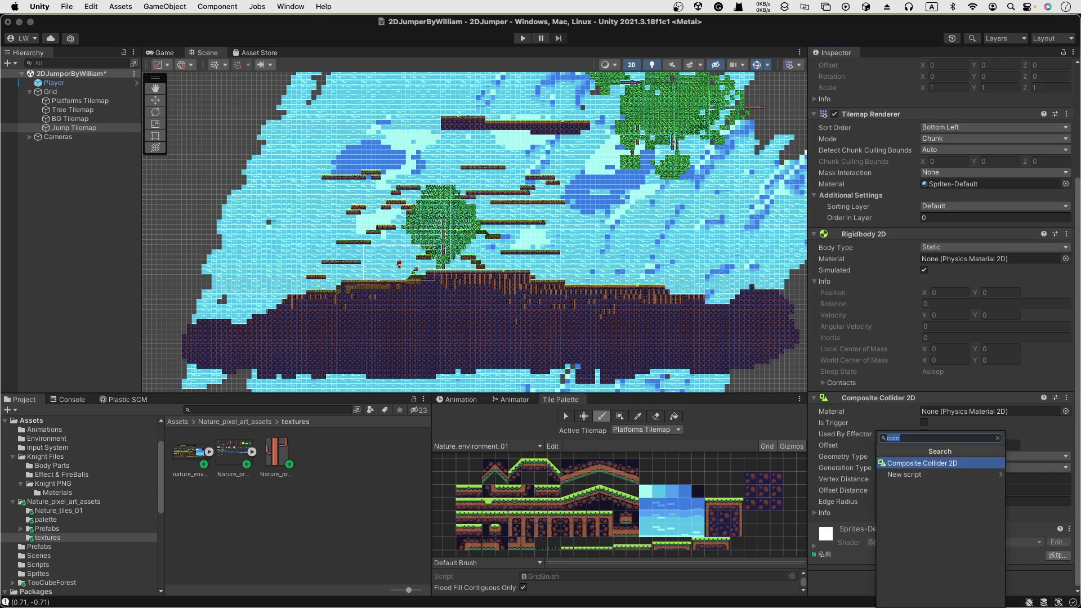
key(Escape)
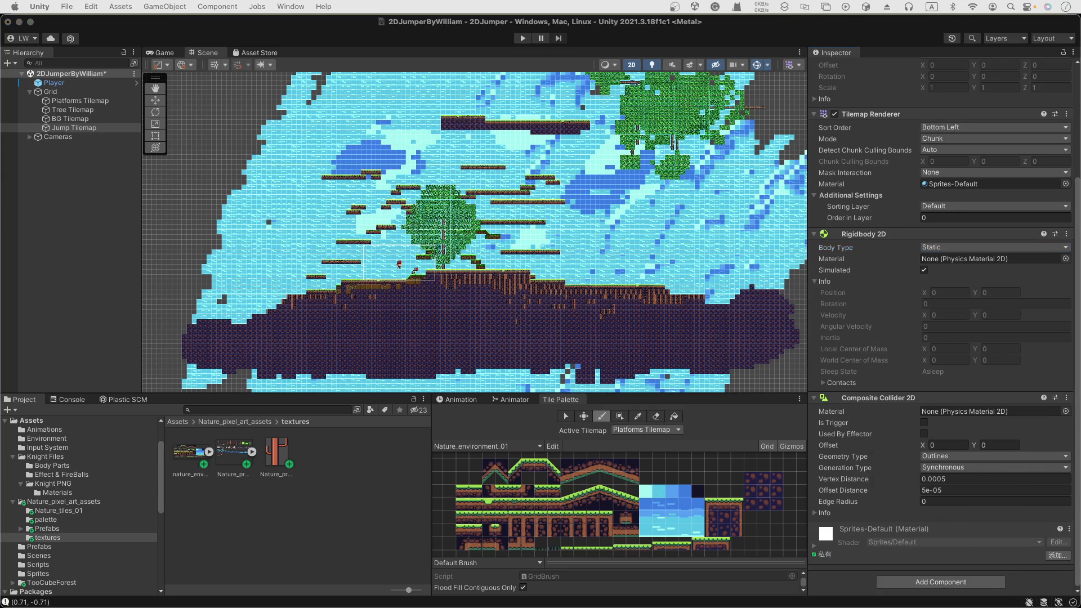
click(900, 582)
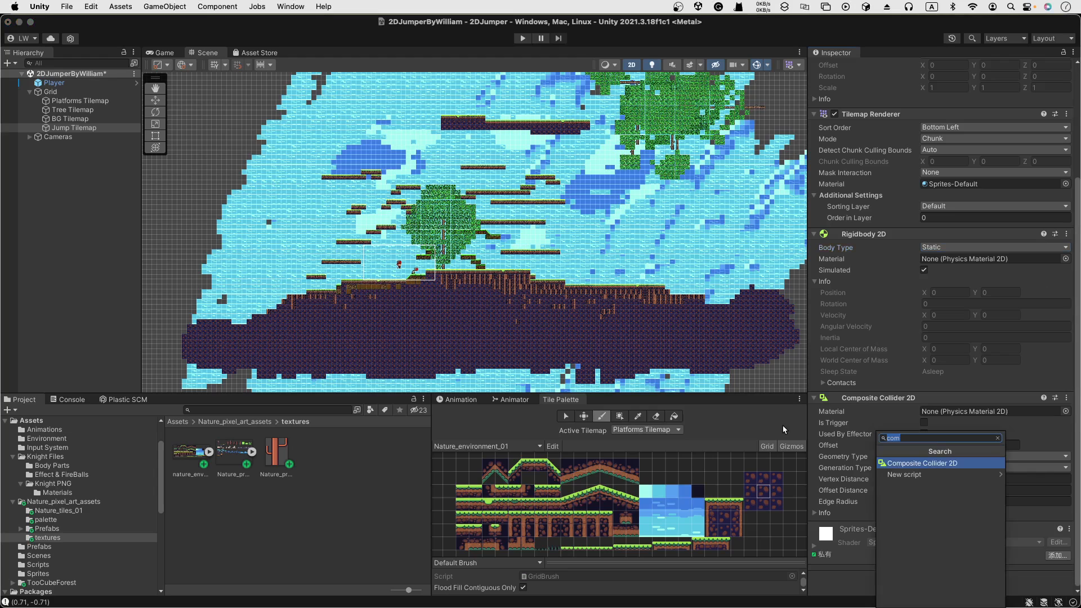
text(tile)
key(Down)
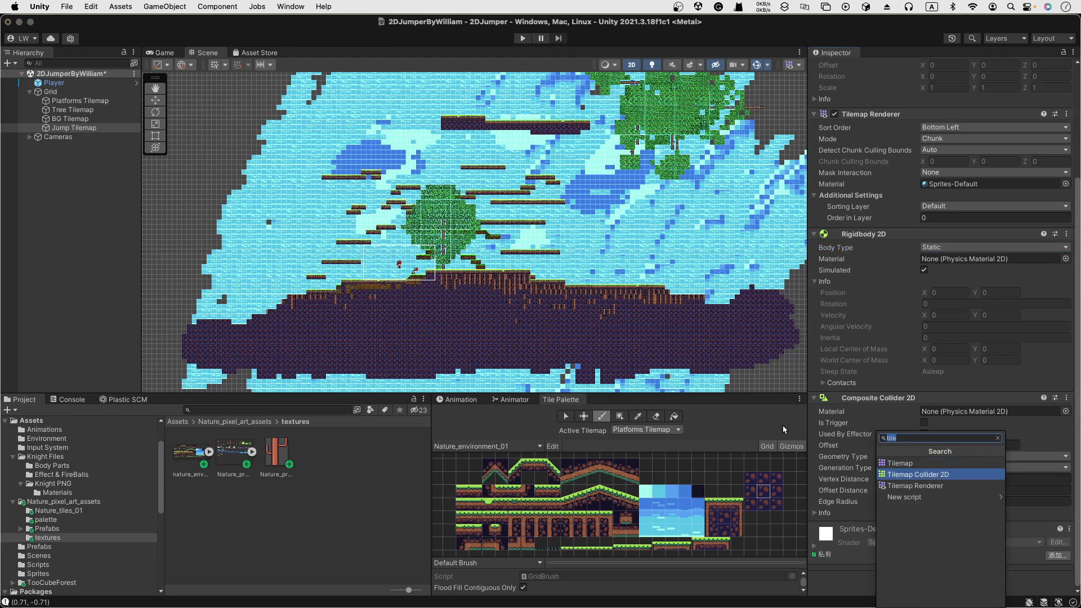
click(916, 474)
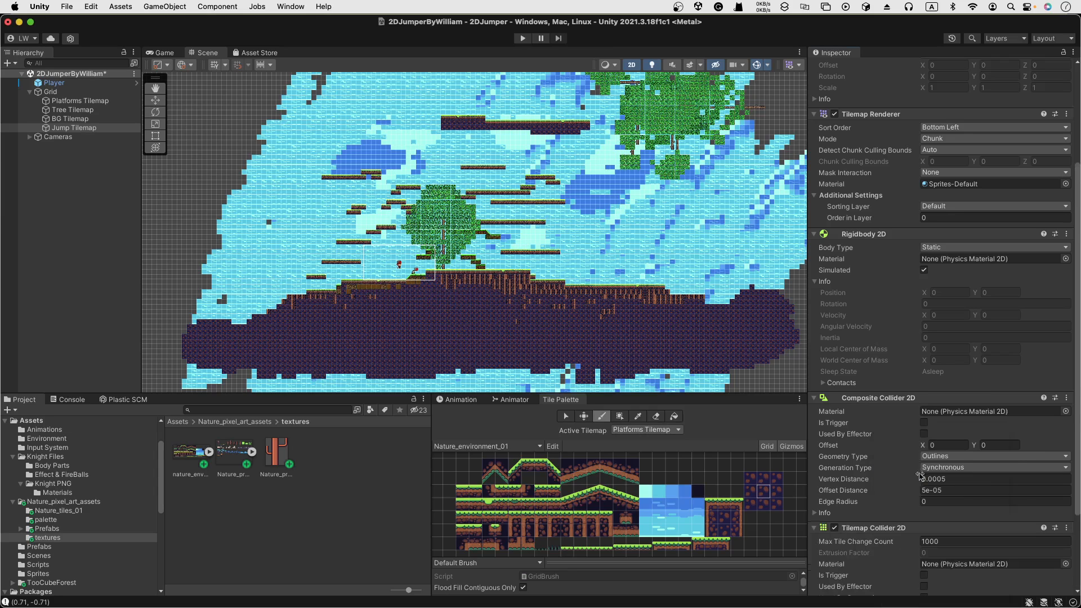
scroll(916, 477, down, 4)
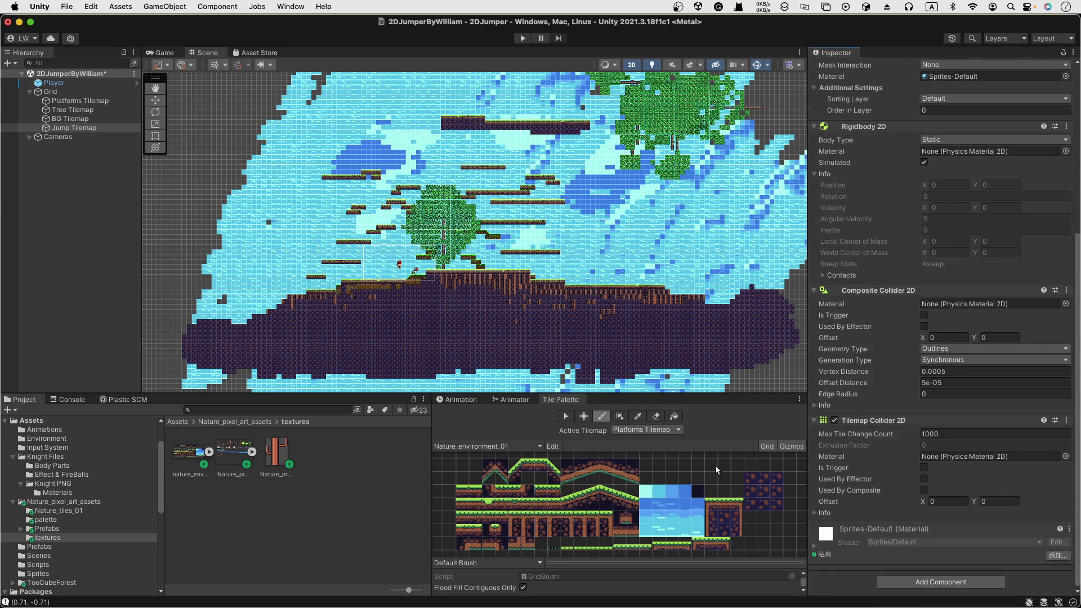
scroll(914, 355, up, 10)
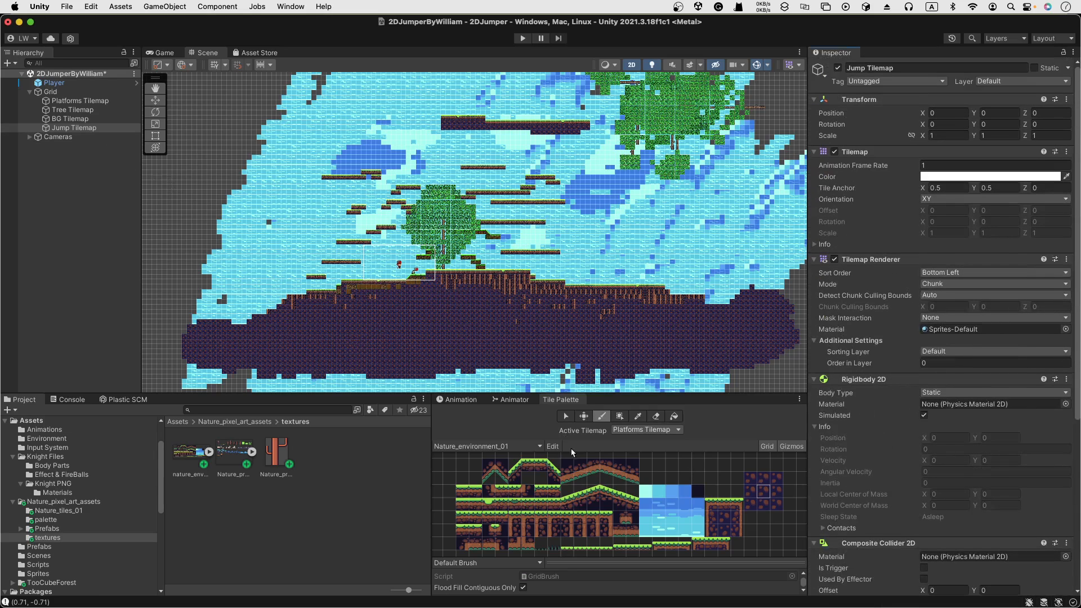
Erase the gravestone tile on the grassy ledge beside the player from the Platforms Tilemap.
click(621, 431)
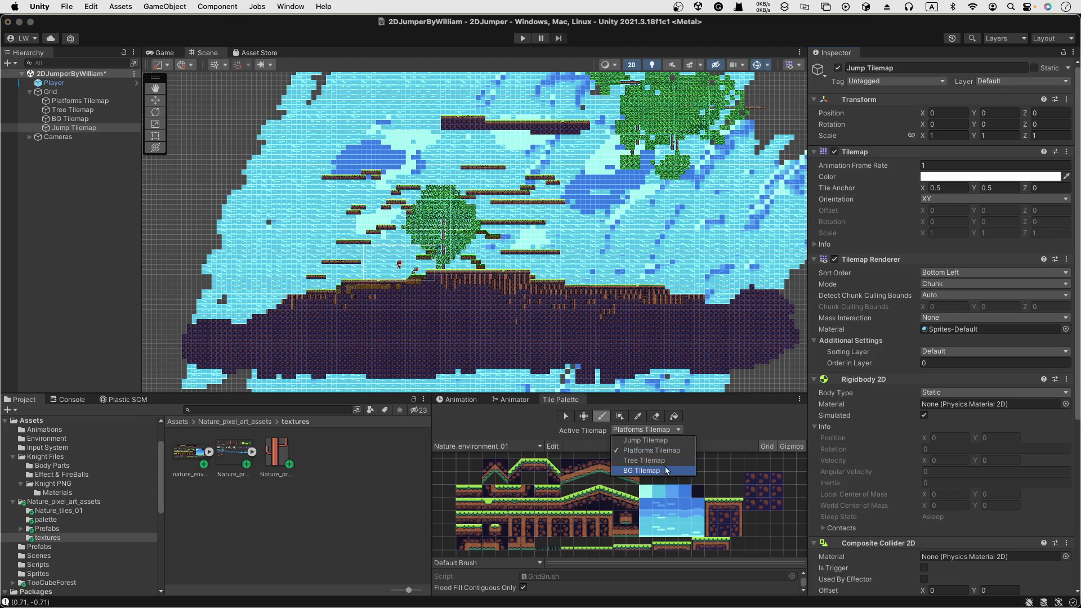
click(645, 440)
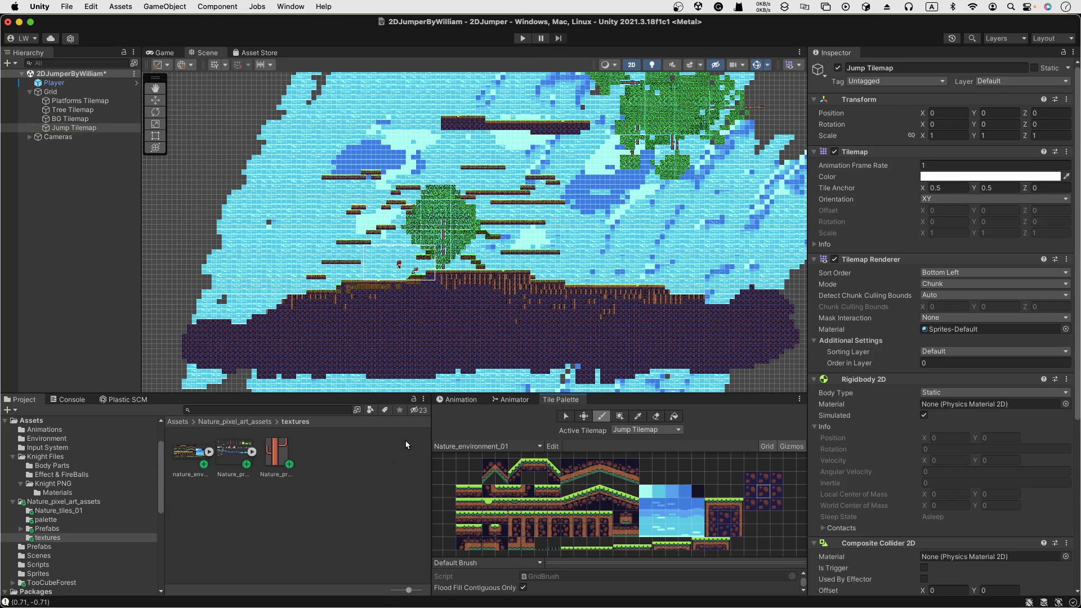
scroll(444, 269, up, 5)
scroll(444, 270, up, 3)
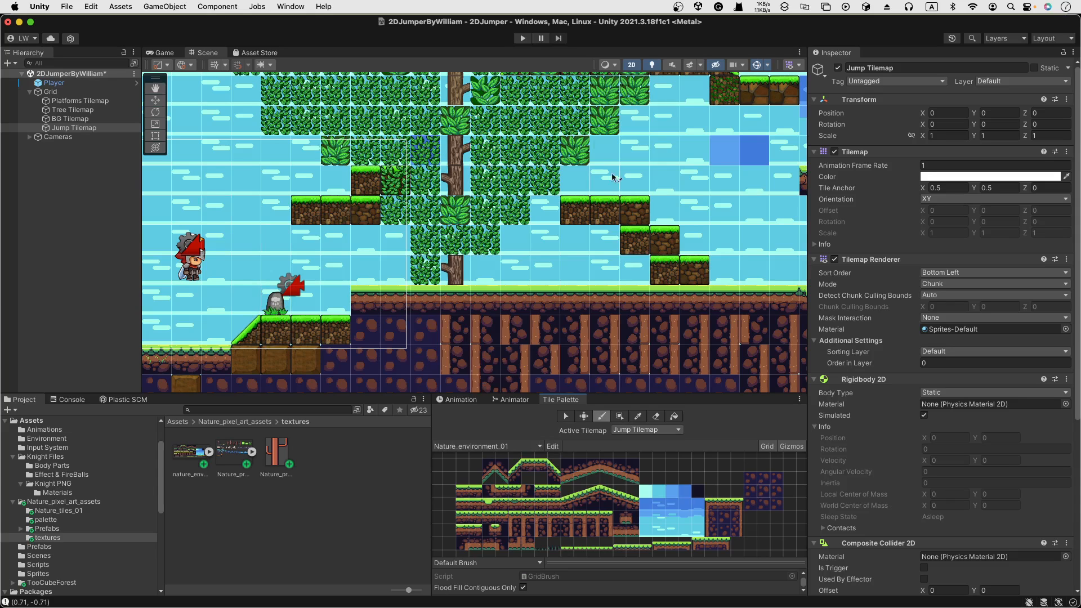
click(644, 432)
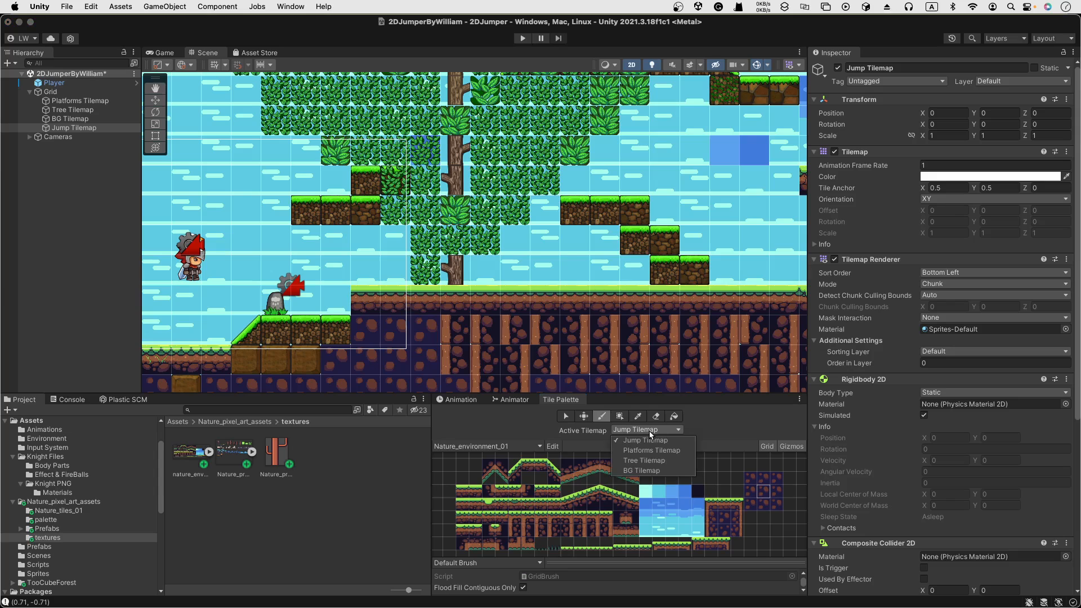
click(659, 453)
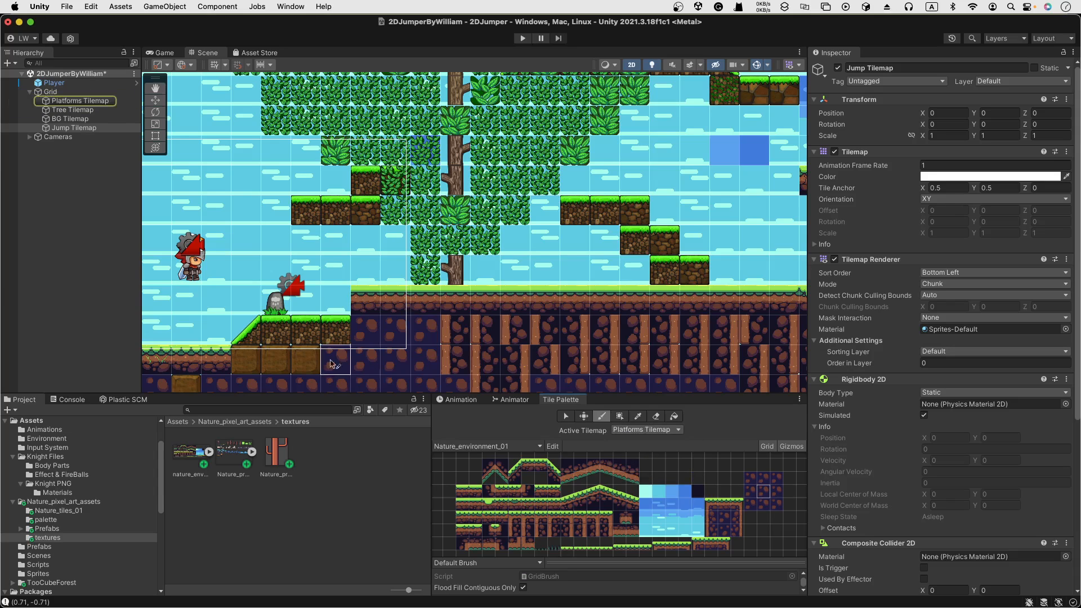
click(656, 417)
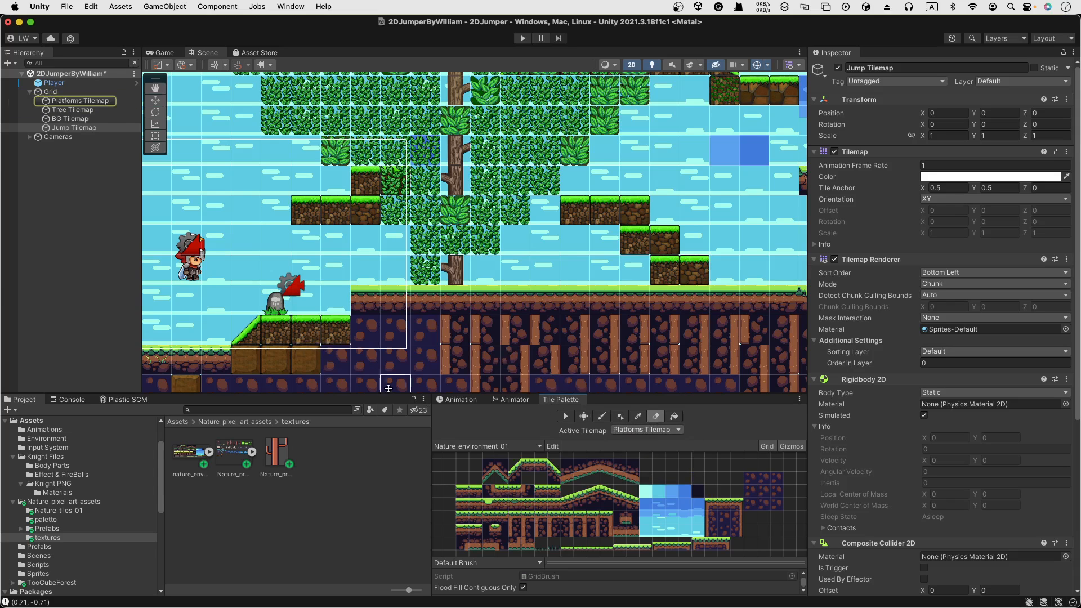
scroll(343, 271, down, 6)
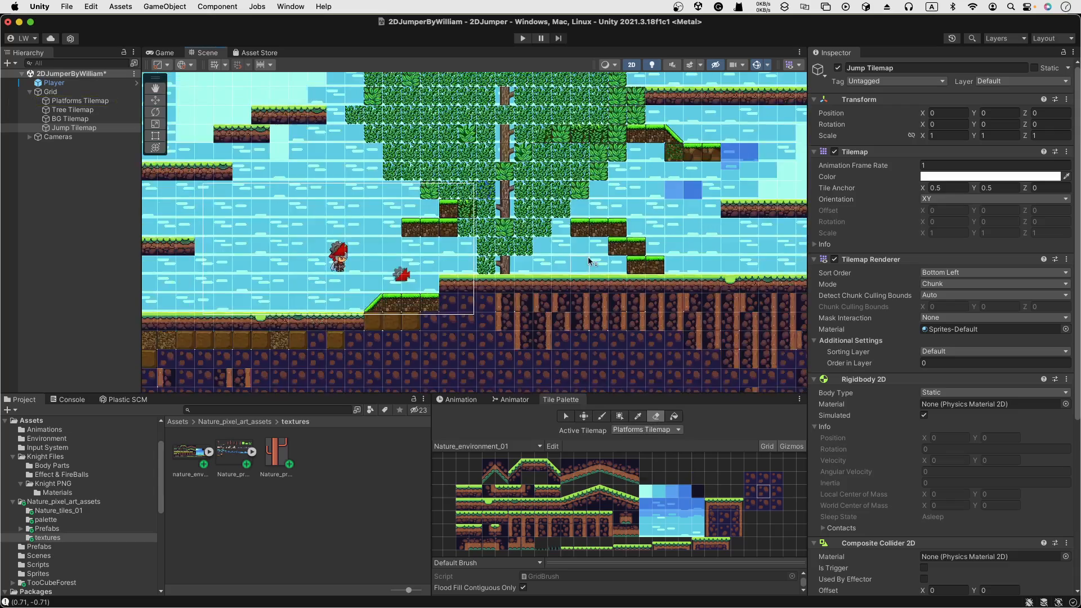
Make the Jump Tilemap the active tilemap for painting near the eastern end of the grassy ground.
scroll(344, 271, down, 4)
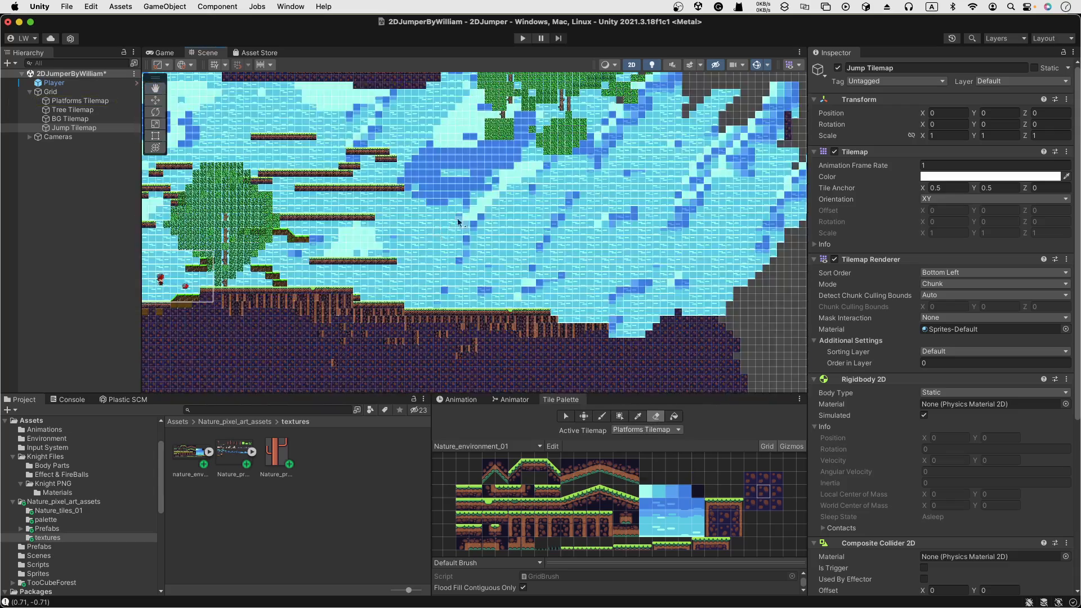
middle_drag(563, 220, 439, 223)
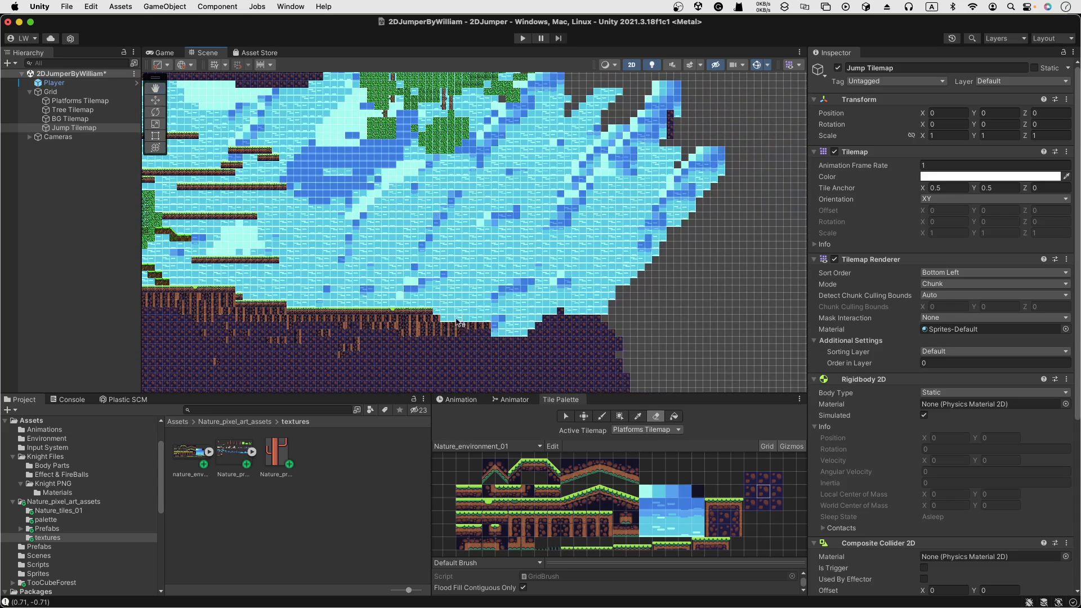
click(634, 431)
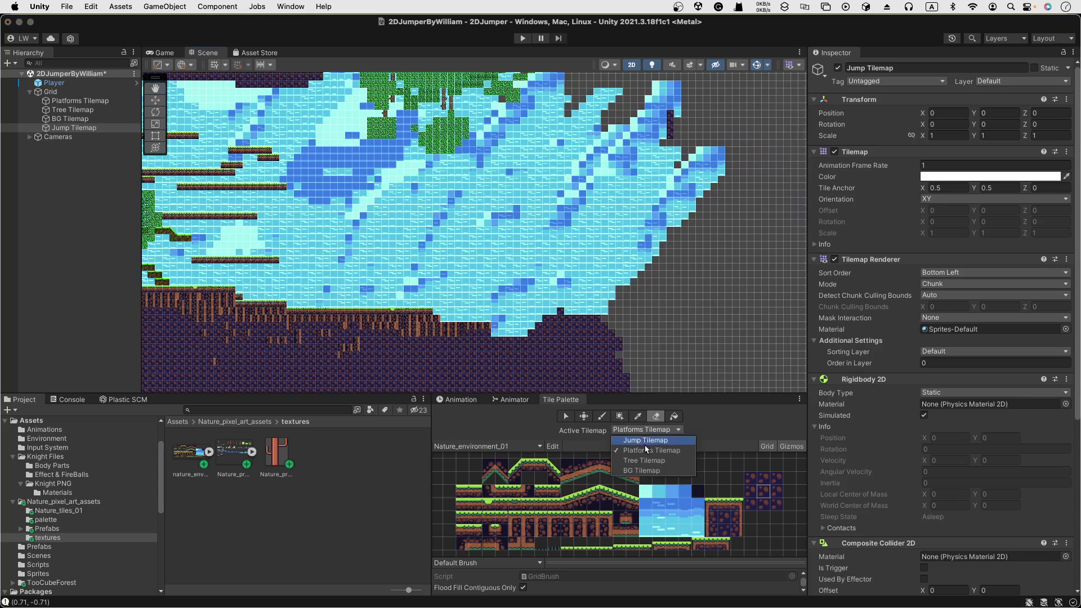
click(645, 440)
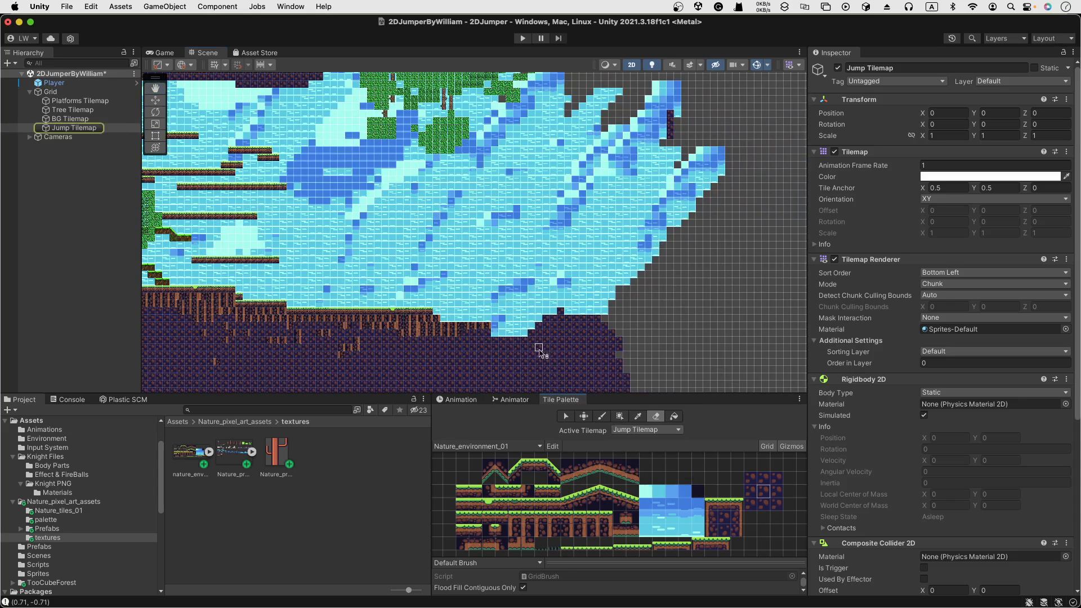
scroll(450, 347, up, 6)
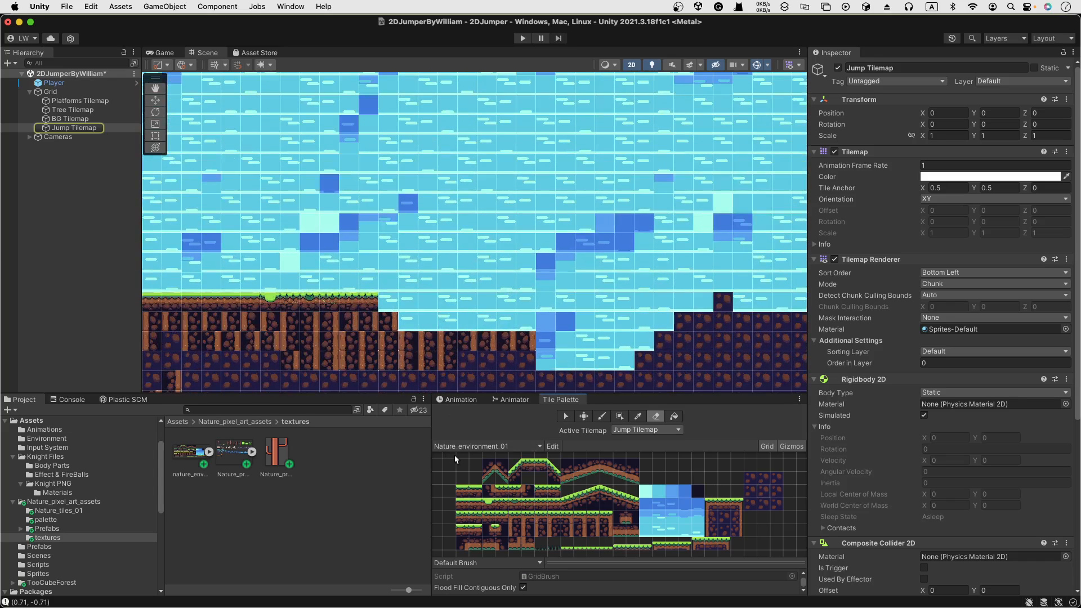
Switch the tile palette to TCF_decorations and pick the second gravestone tile in its lowest row.
scroll(482, 499, down, 4)
click(488, 446)
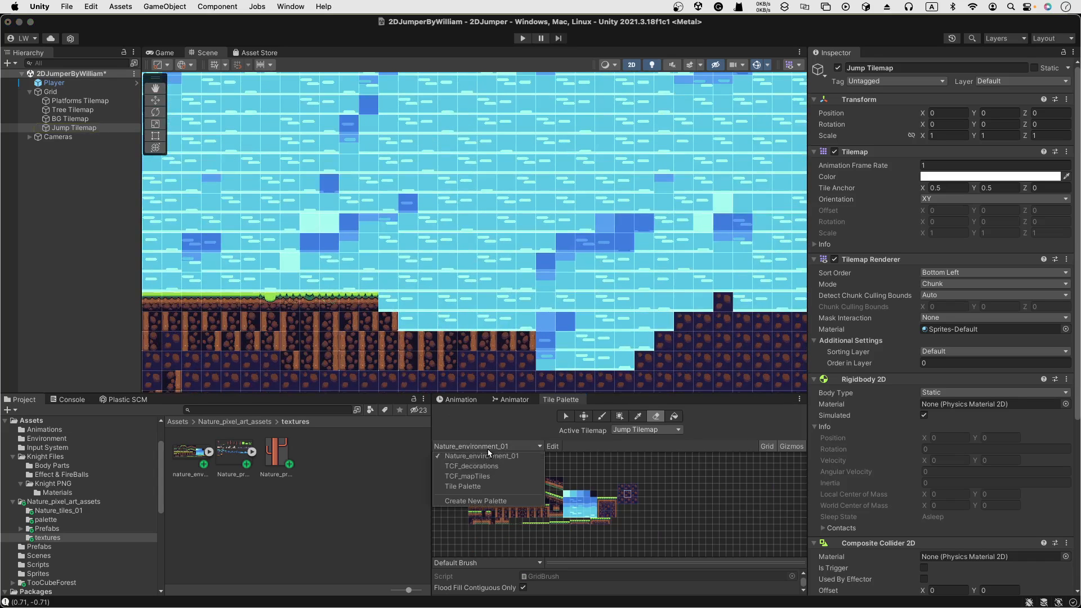
click(486, 471)
scroll(634, 534, up, 8)
middle_drag(703, 524, 657, 456)
middle_drag(657, 509, 665, 461)
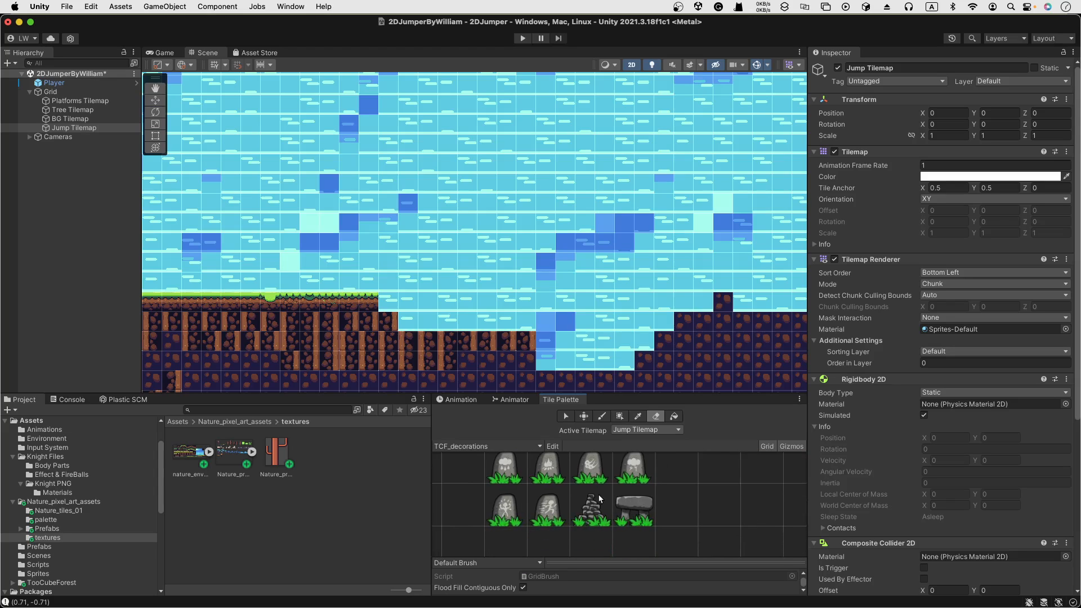
click(549, 518)
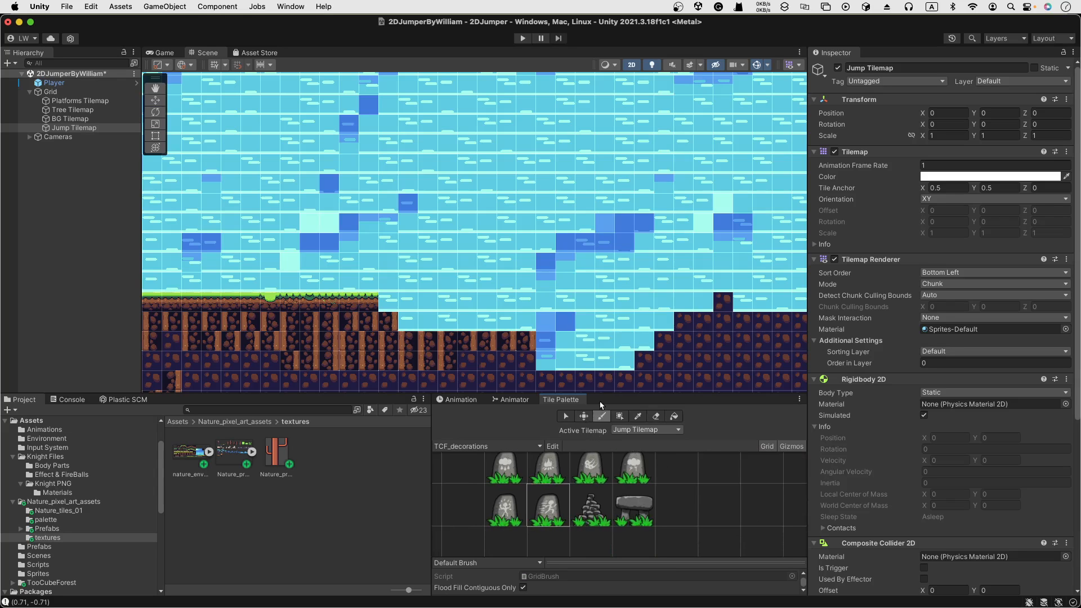
Paint the gravestone tile on the Jump Tilemap at the eastern end of the grassy ground.
scroll(505, 330, down, 5)
scroll(505, 325, up, 1)
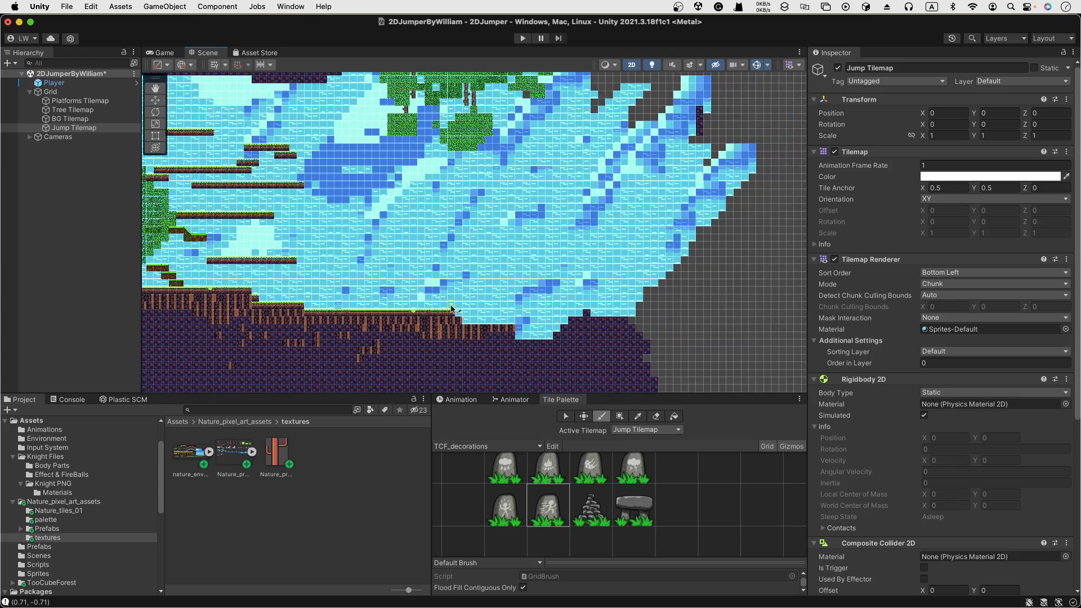
scroll(456, 309, up, 5)
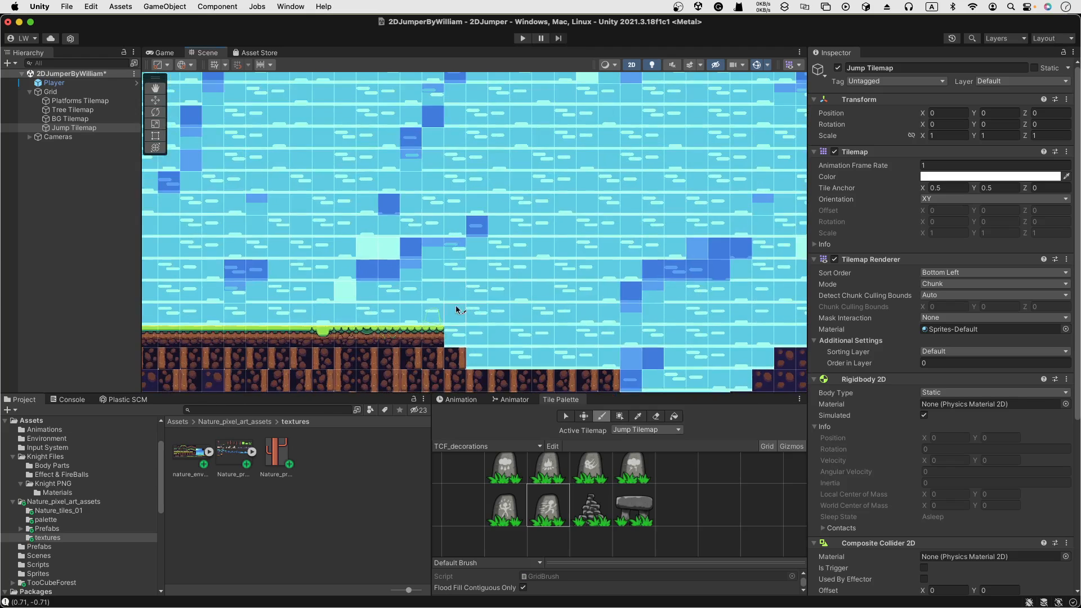
scroll(457, 310, up, 3)
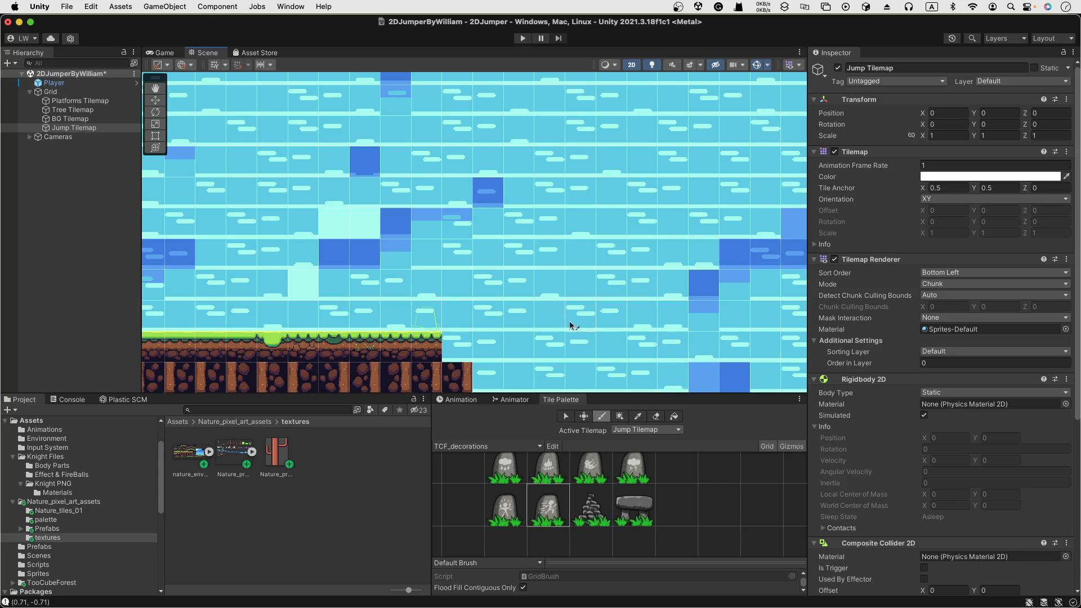
Add a new layer named Jump as User Layer 10.
click(994, 82)
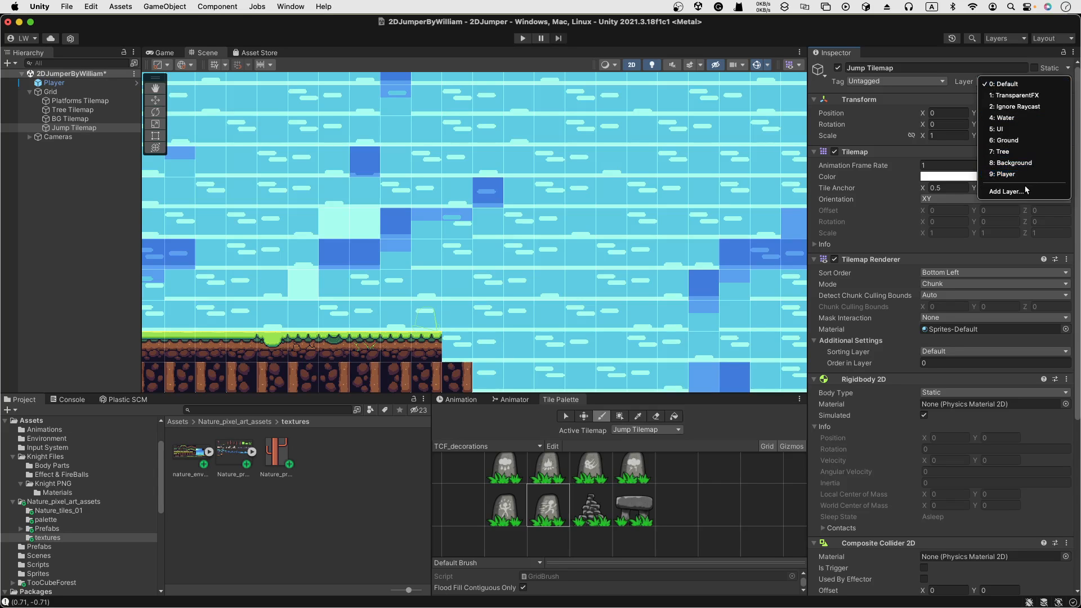
click(1007, 192)
click(936, 263)
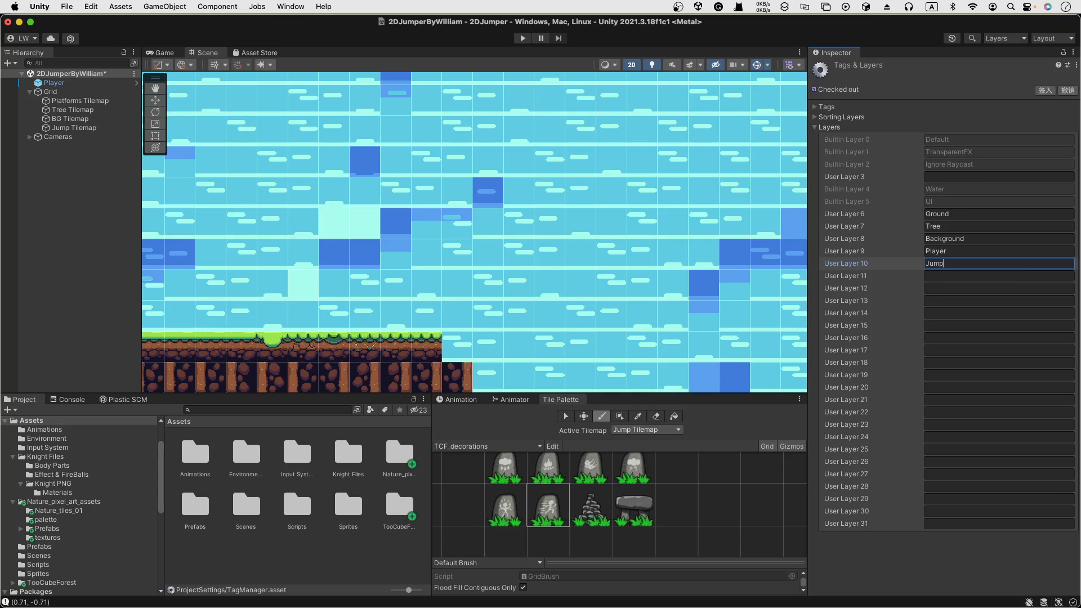
key(super+Tab)
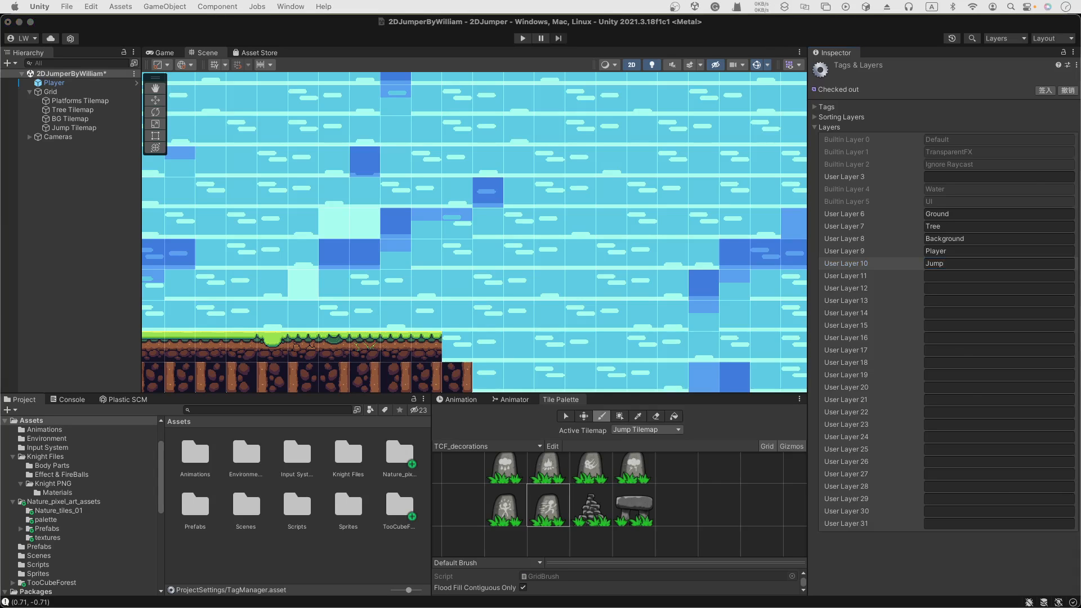
click(946, 264)
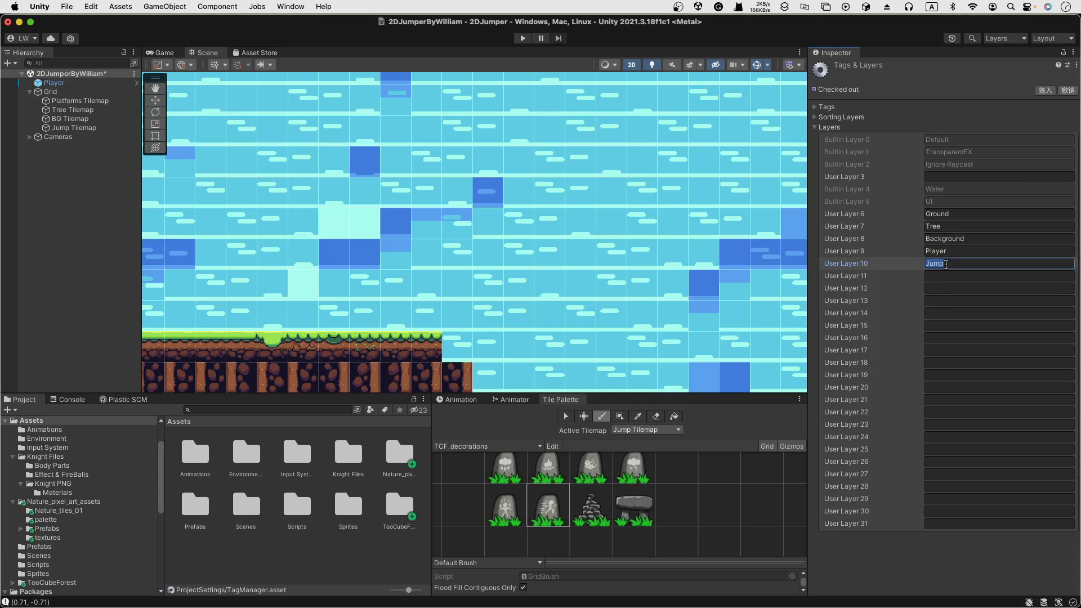
Add a new sorting layer named Jump layer after the player layer.
click(815, 117)
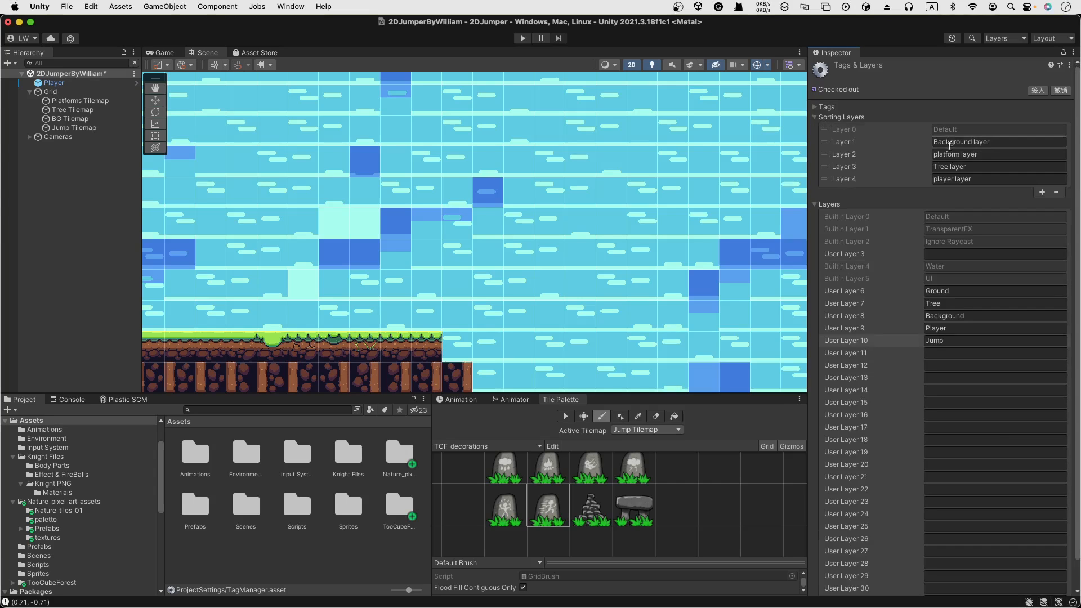
click(1041, 192)
click(978, 191)
text(Jump layer)
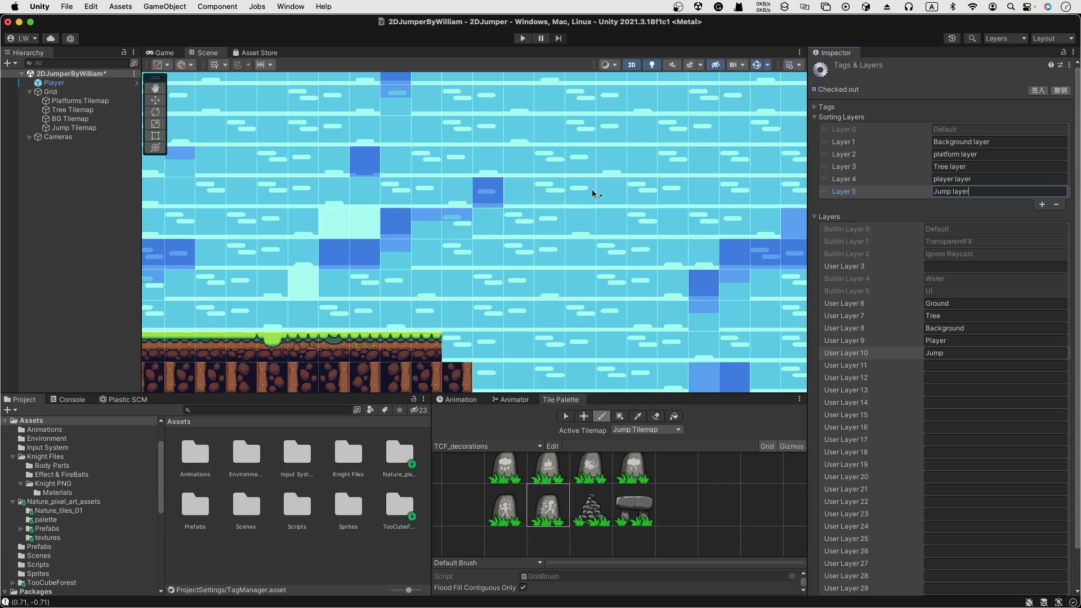
Assign the Jump Tilemap object to the Jump layer.
click(74, 128)
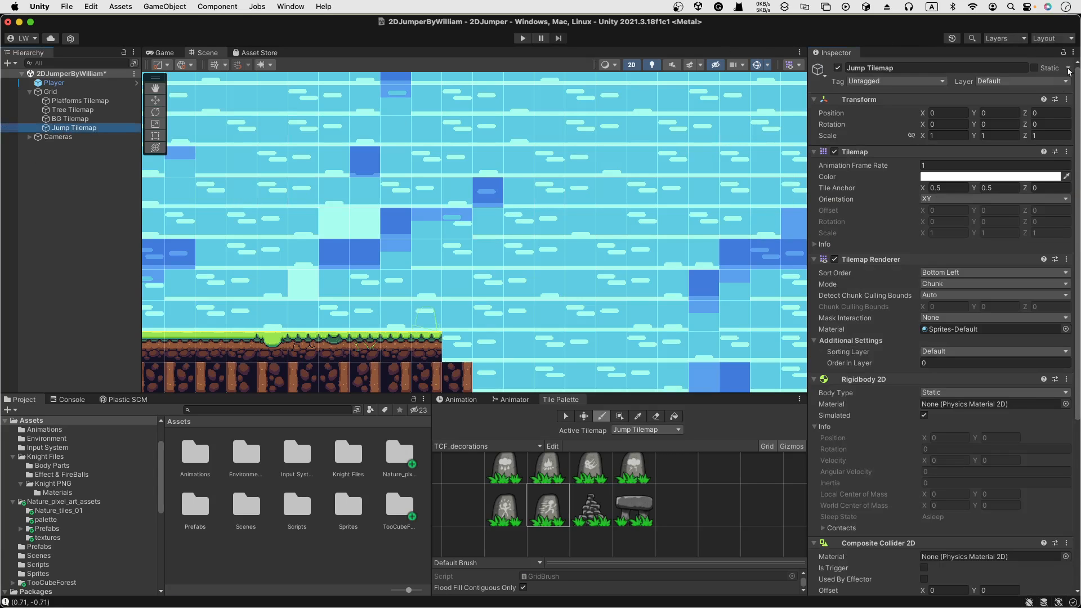
click(1057, 82)
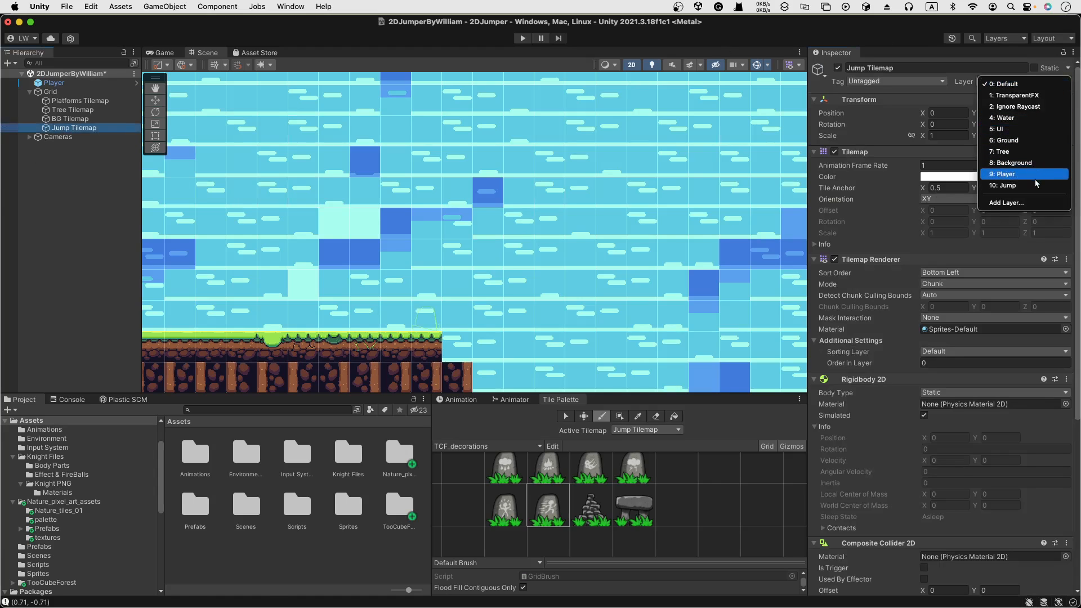
click(1006, 185)
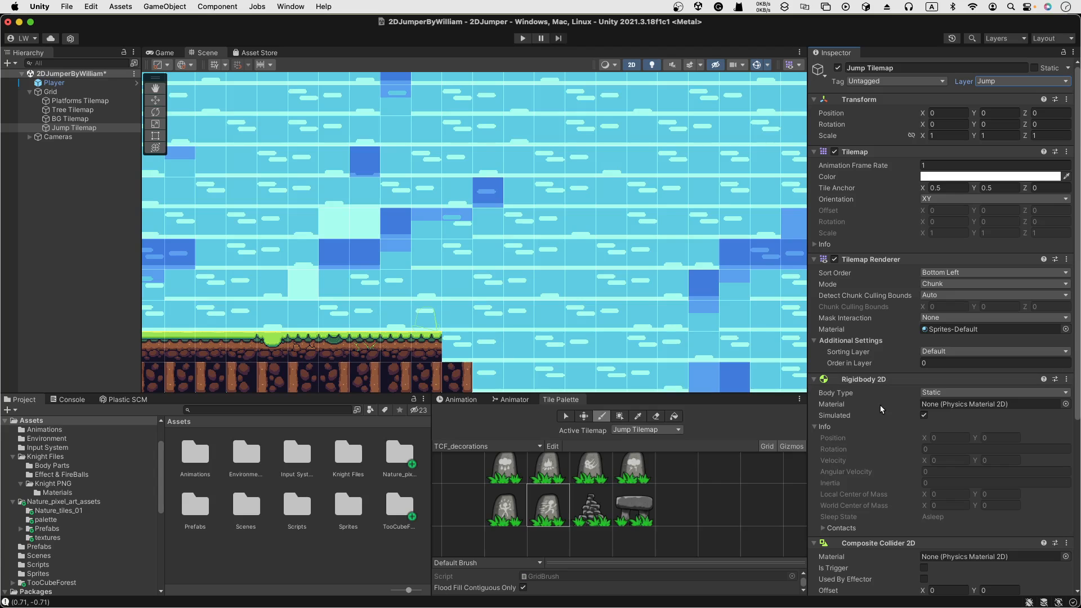
Set the sorting layer of the Jump Tilemap's Tilemap Renderer to Jump layer.
scroll(935, 416, down, 5)
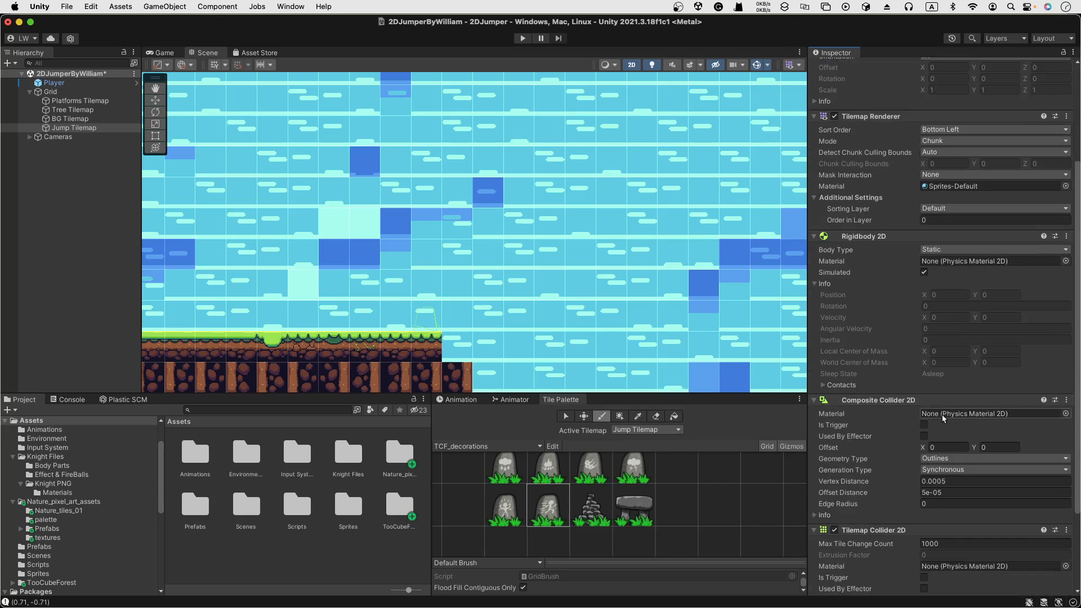
scroll(948, 440, down, 4)
scroll(947, 419, up, 2)
scroll(945, 398, up, 9)
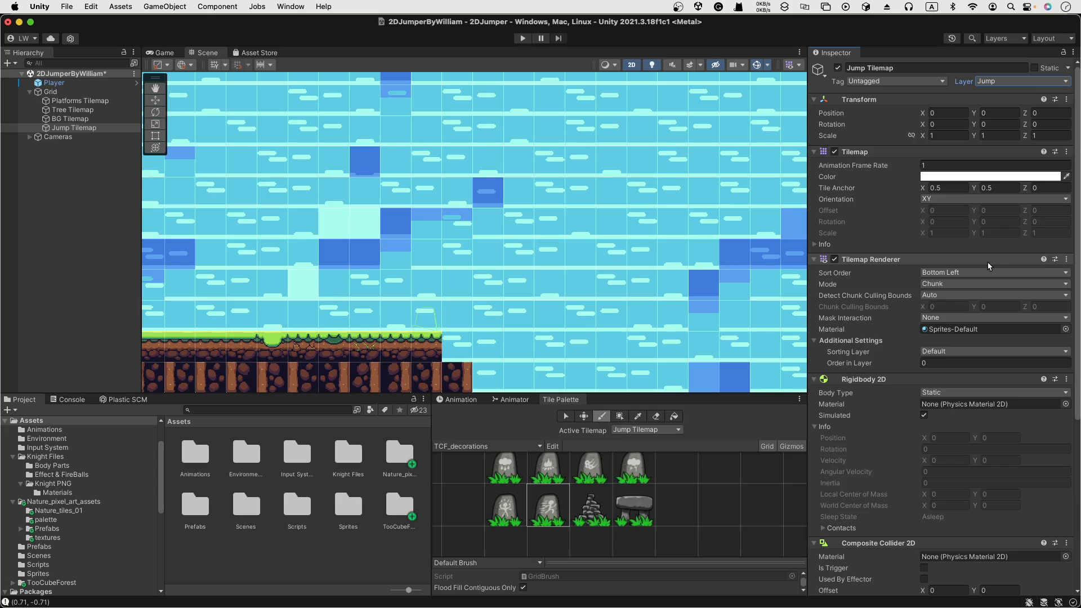
scroll(970, 403, down, 5)
scroll(970, 404, down, 5)
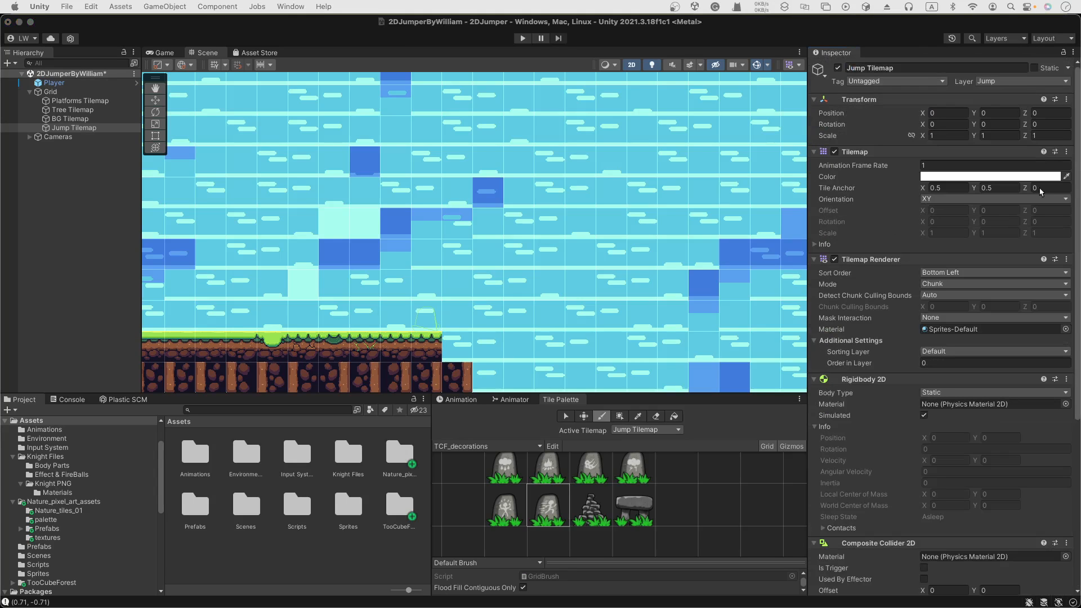
click(975, 354)
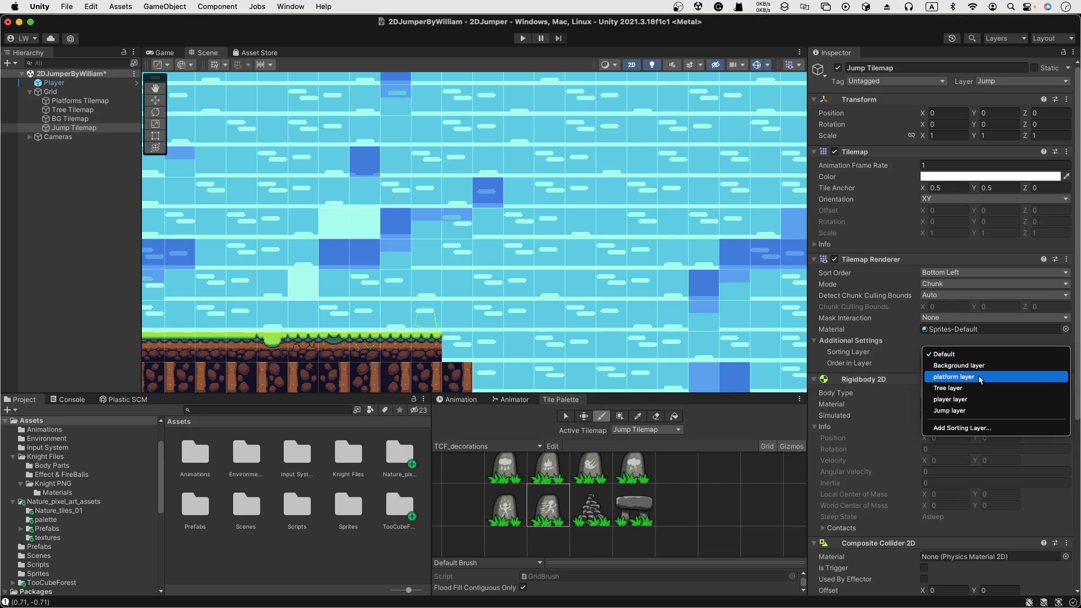
click(975, 412)
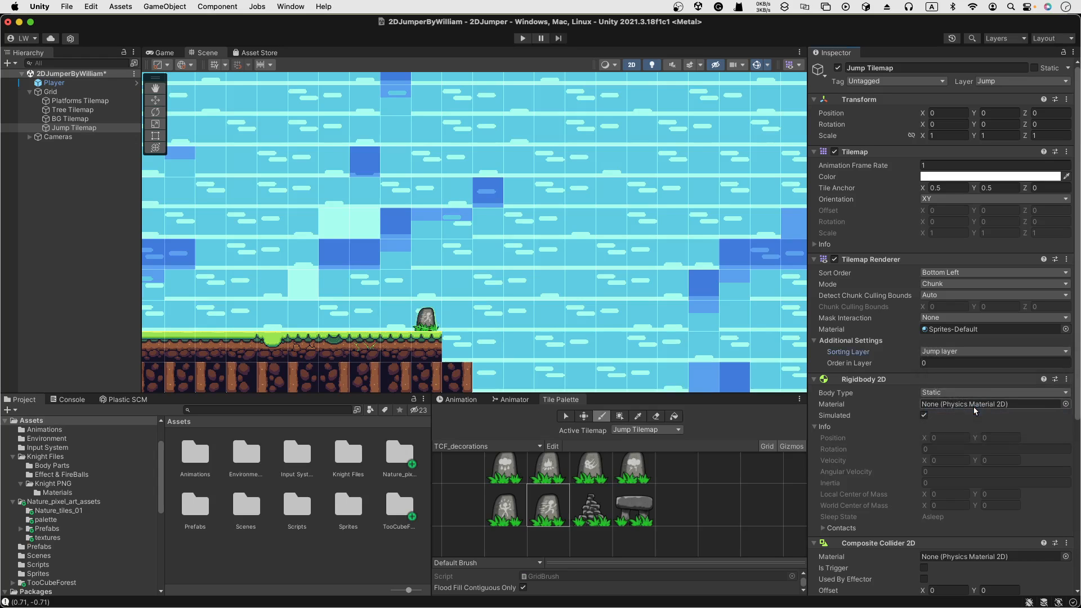
Examine the order of the sorting layers in the Tags & Layers settings.
click(1023, 81)
click(1016, 131)
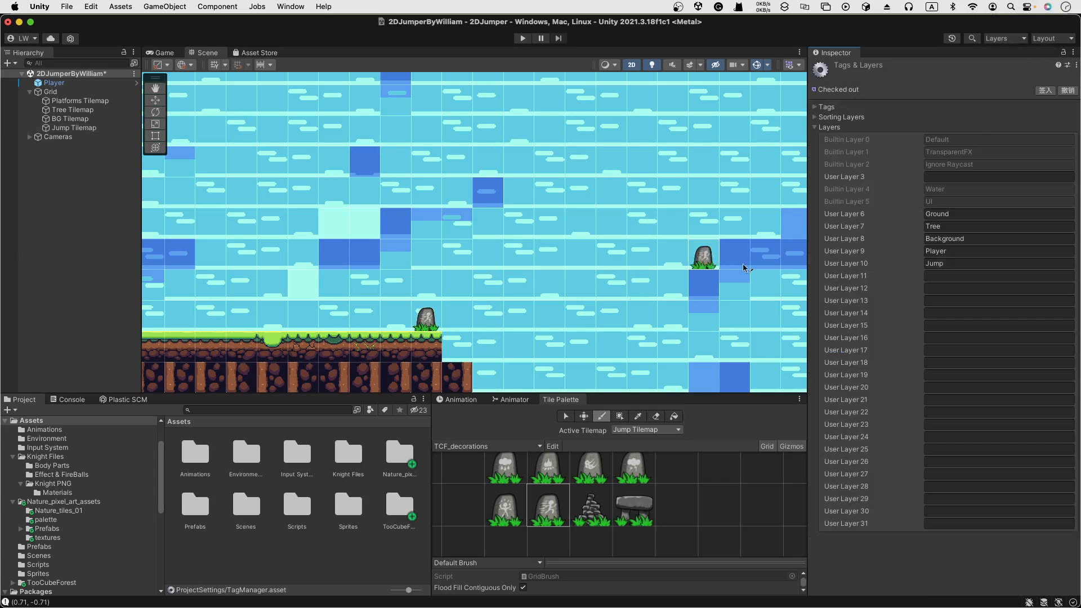
click(814, 118)
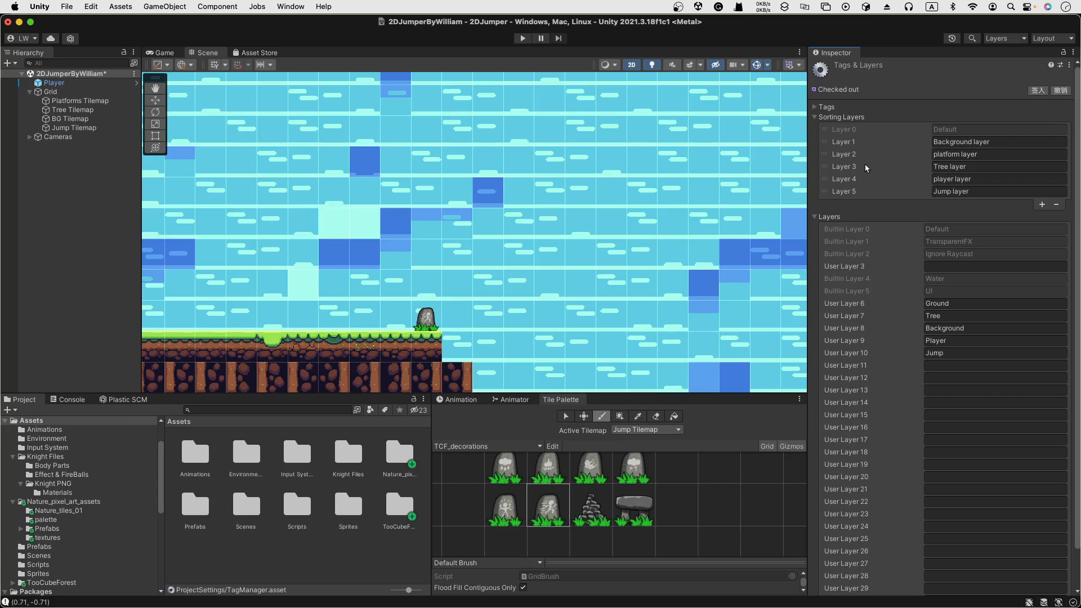
Play-test the level by running and jumping the knight east to the gravestone, testing it as an obstacle, and stop the game.
click(522, 38)
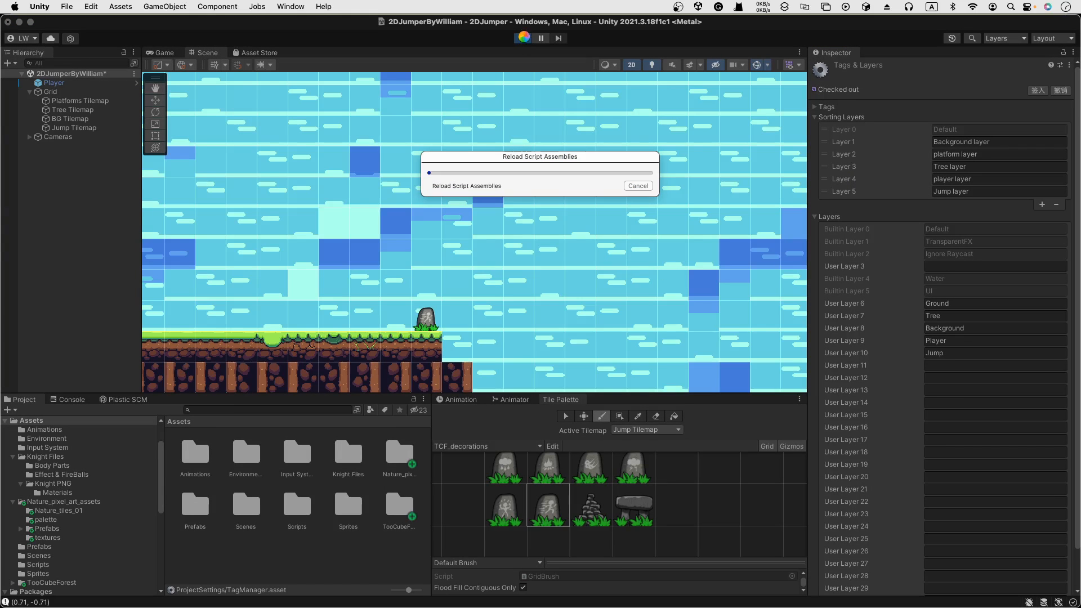
key(d)
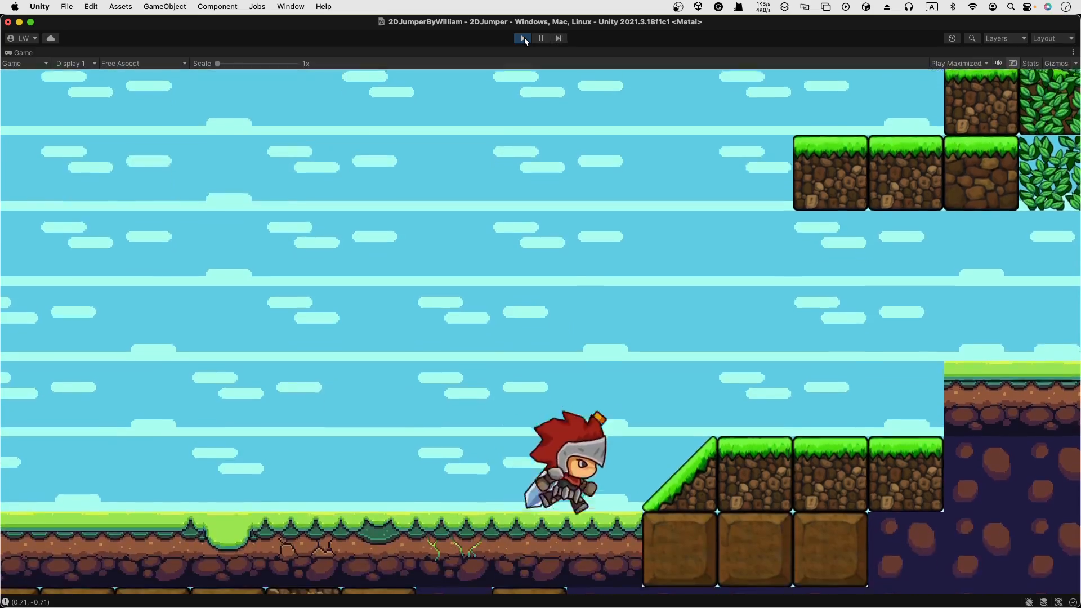
key(space)
key(d)
key(space)
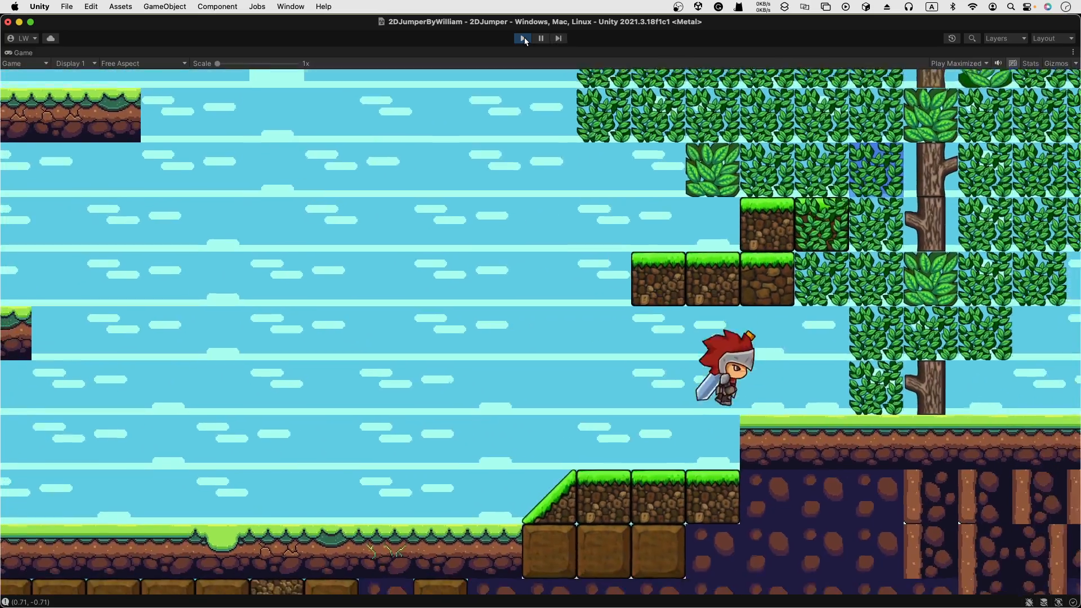
key(space)
key(a)
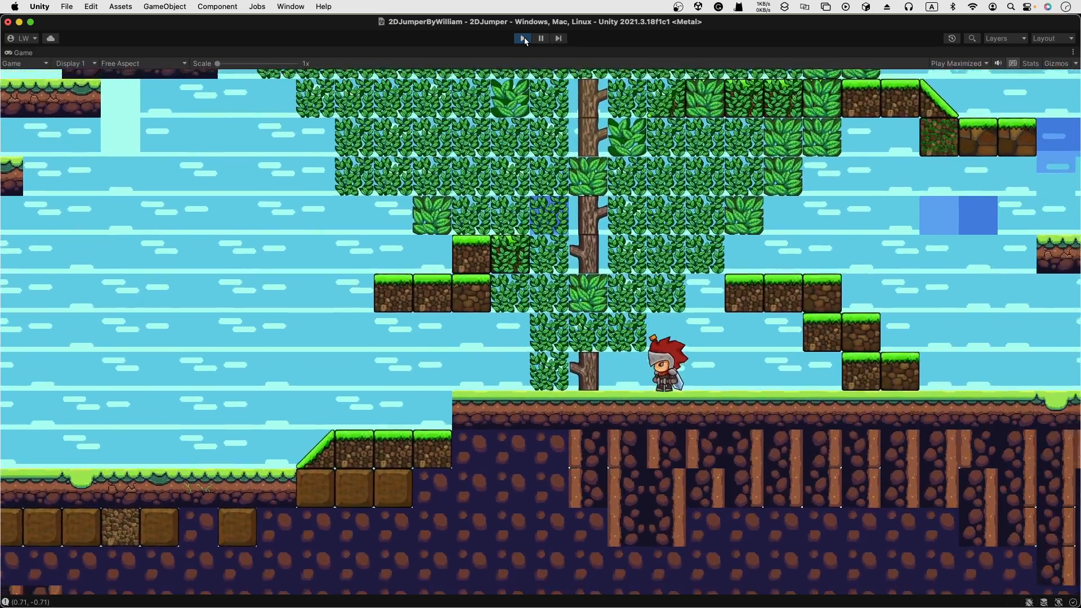
key(space)
key(a)
key(d)
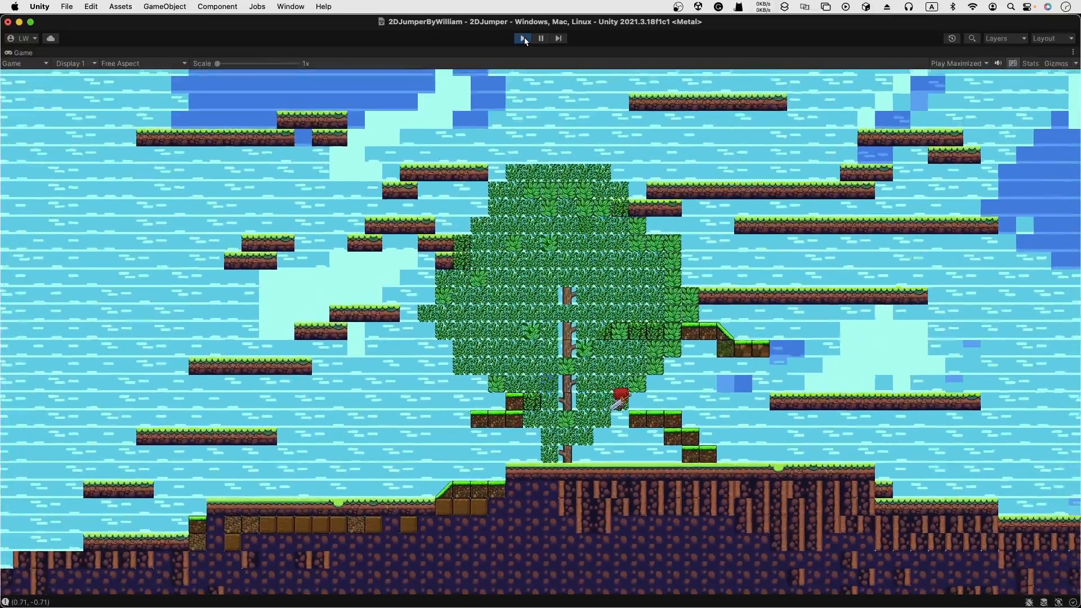
key(d)
key(d)
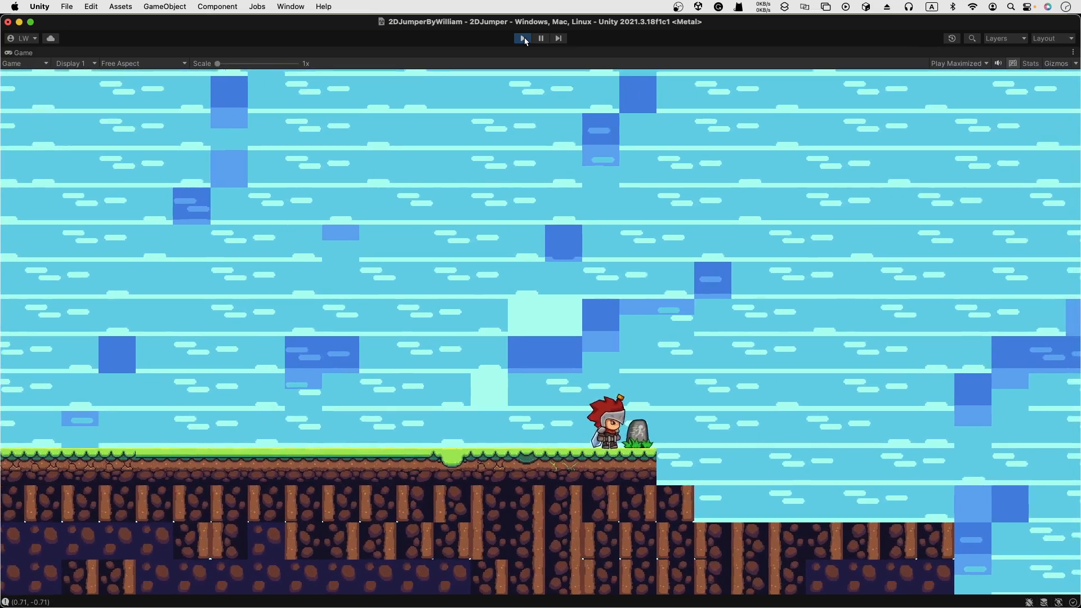
key(space)
key(Left)
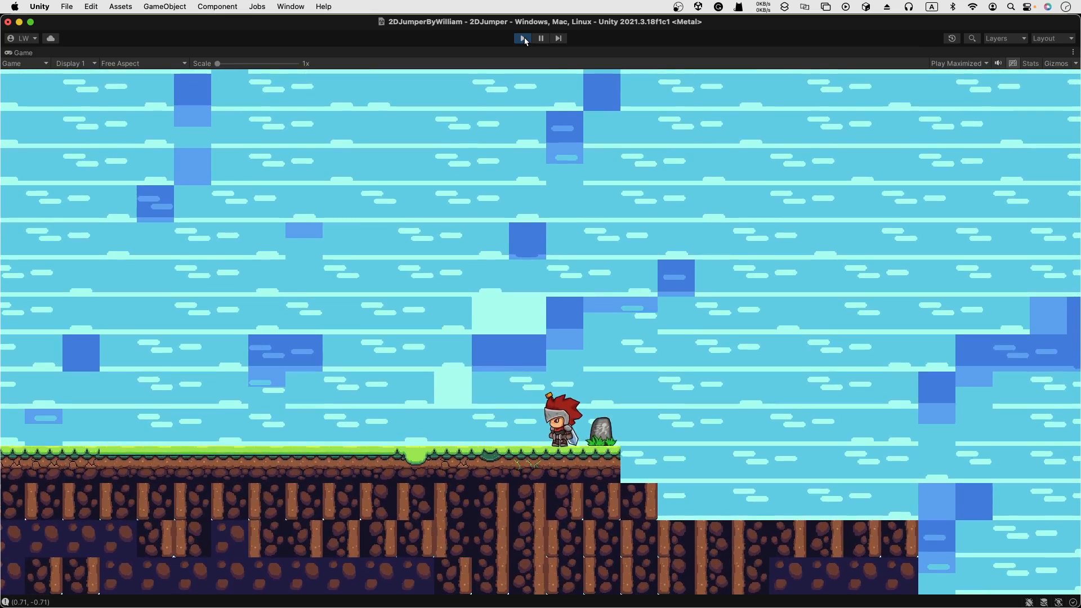
click(523, 39)
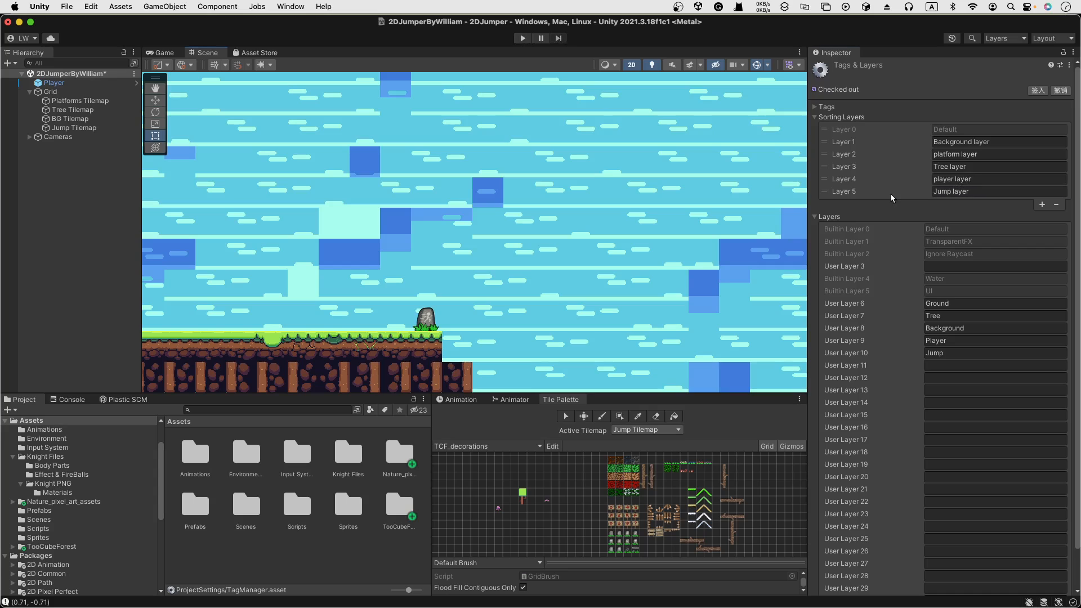
Delete the Jump layer entry from the sorting layers.
click(1008, 192)
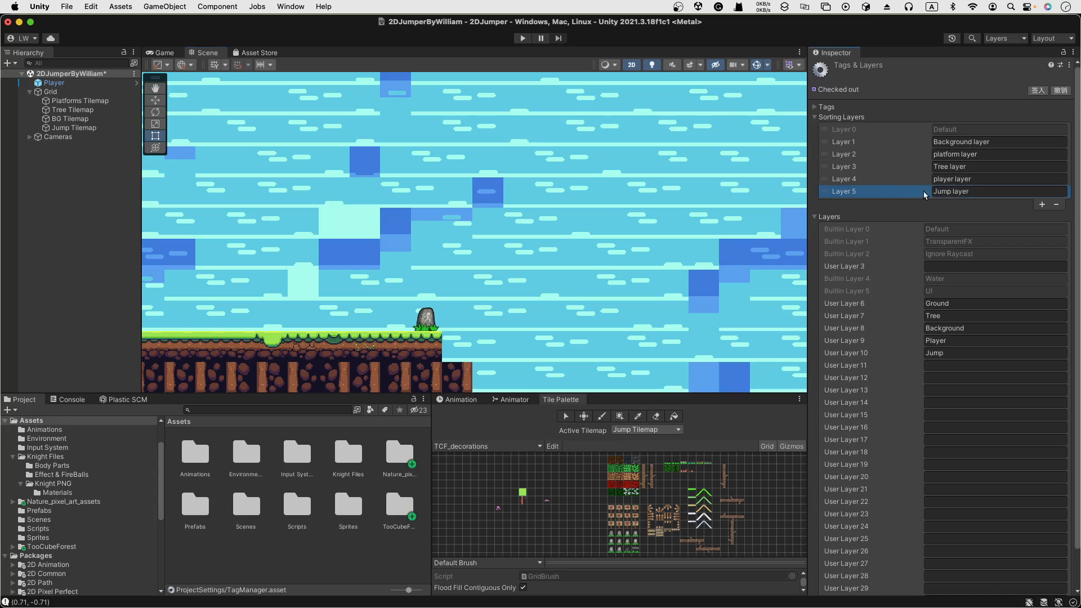
click(1056, 204)
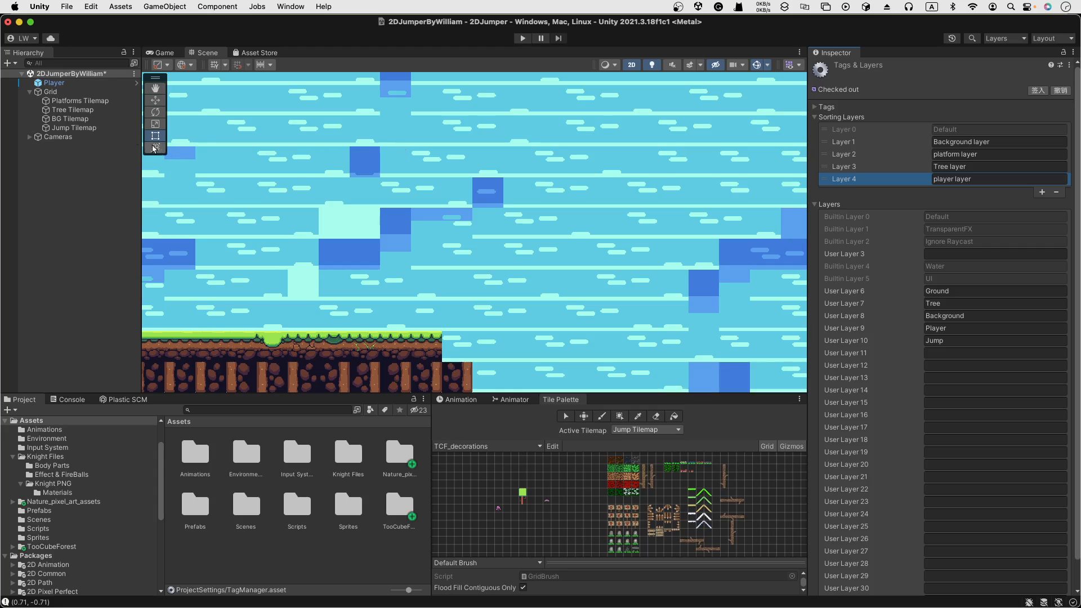
Set the sorting layer of the Jump Tilemap's Tilemap Renderer to player layer.
click(93, 128)
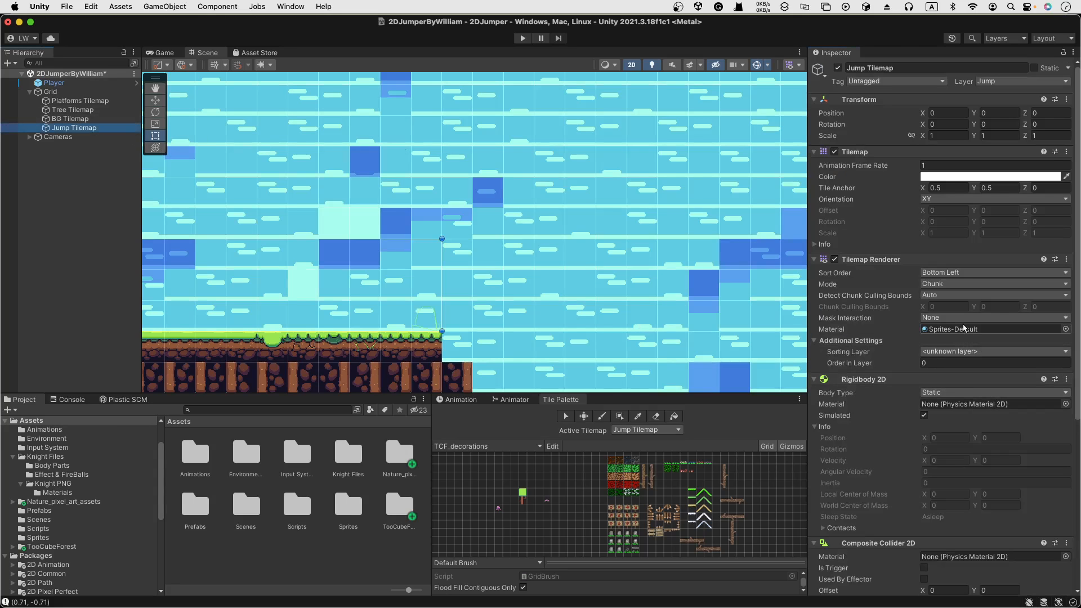
click(951, 352)
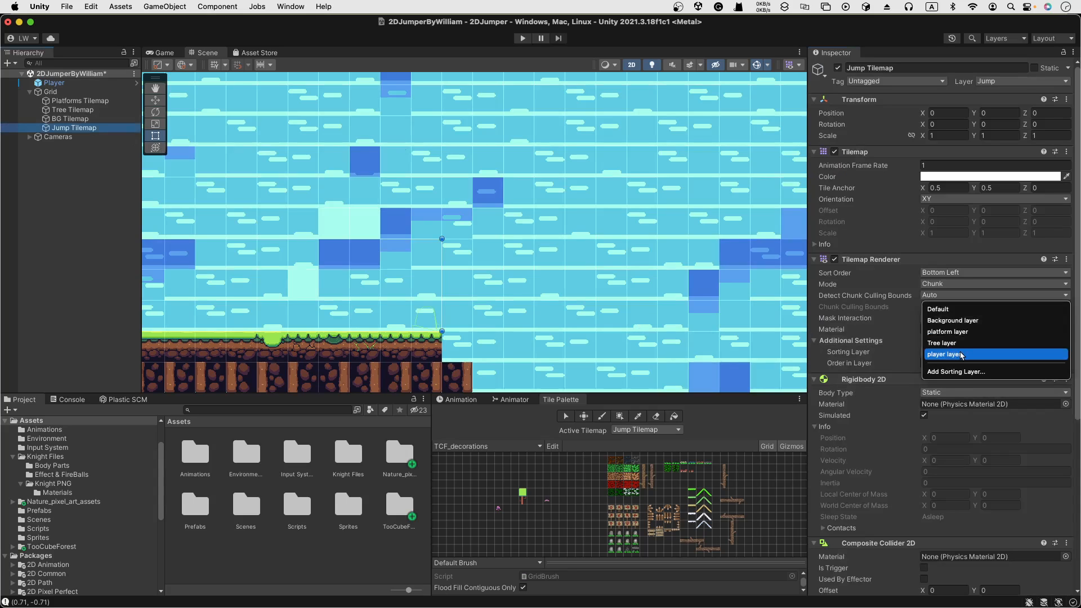
click(961, 354)
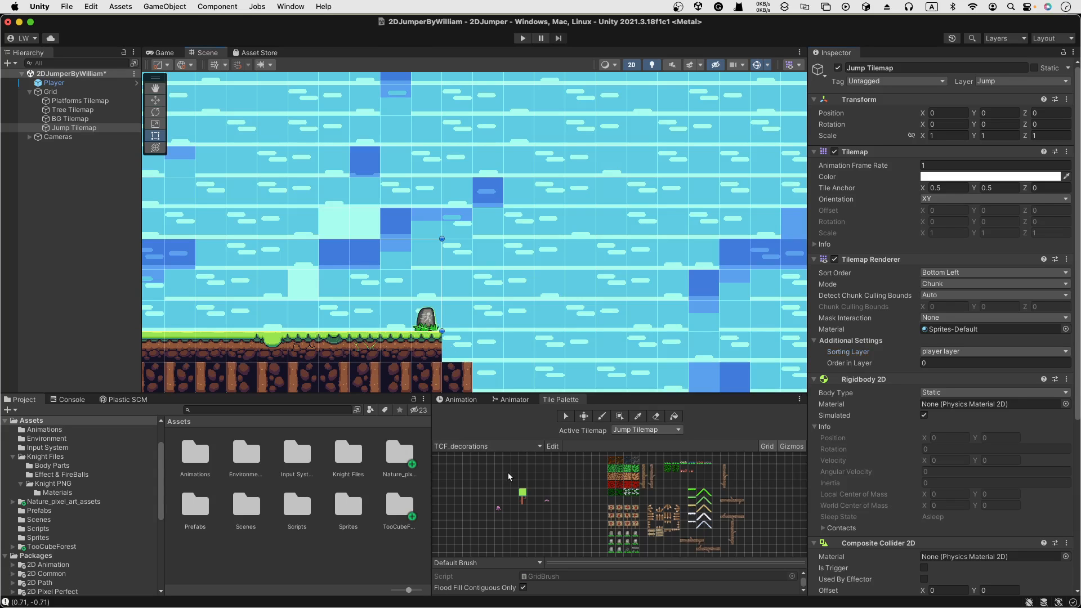
Pick the gravestone tile with the running figure from the TCF_decorations palette for the Jump Tilemap.
scroll(550, 512, down, 1)
scroll(619, 537, up, 5)
middle_drag(598, 539, 559, 532)
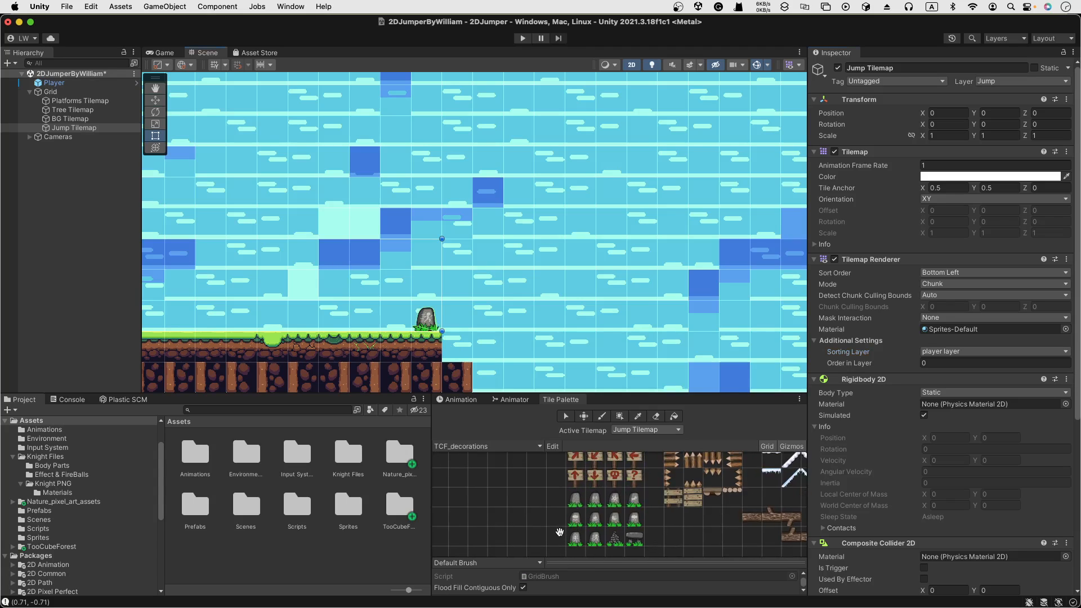
scroll(599, 541, up, 5)
click(598, 541)
mouse_move(507, 538)
middle_down()
mouse_move(489, 523)
mouse_move(487, 474)
middle_up()
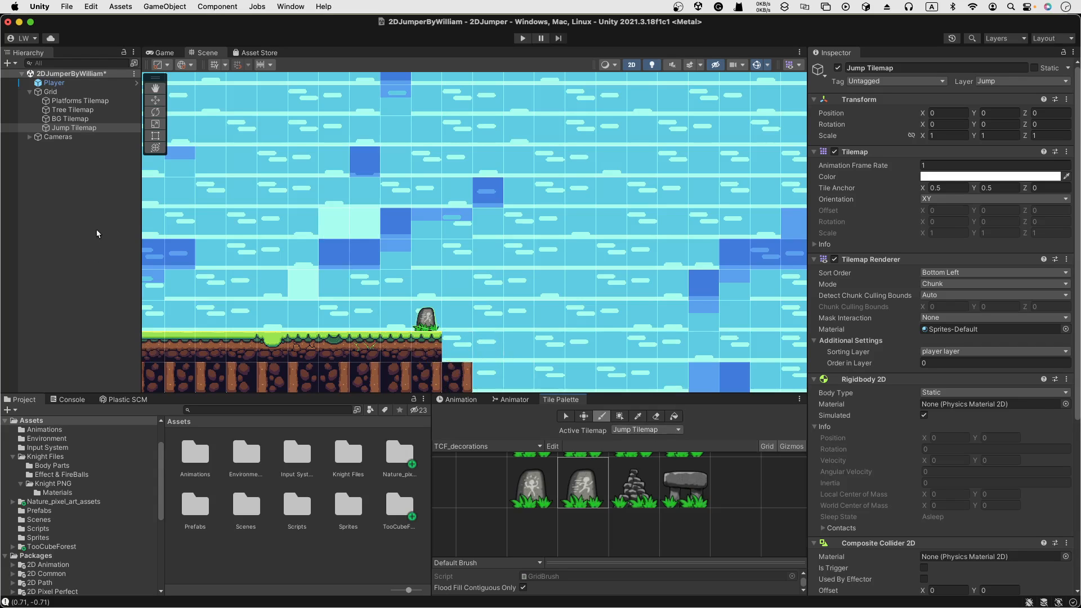
Examine the gravestone at the edge of the grass ground up close and deselect the Jump Tilemap.
click(366, 318)
scroll(374, 309, up, 3)
scroll(415, 329, up, 3)
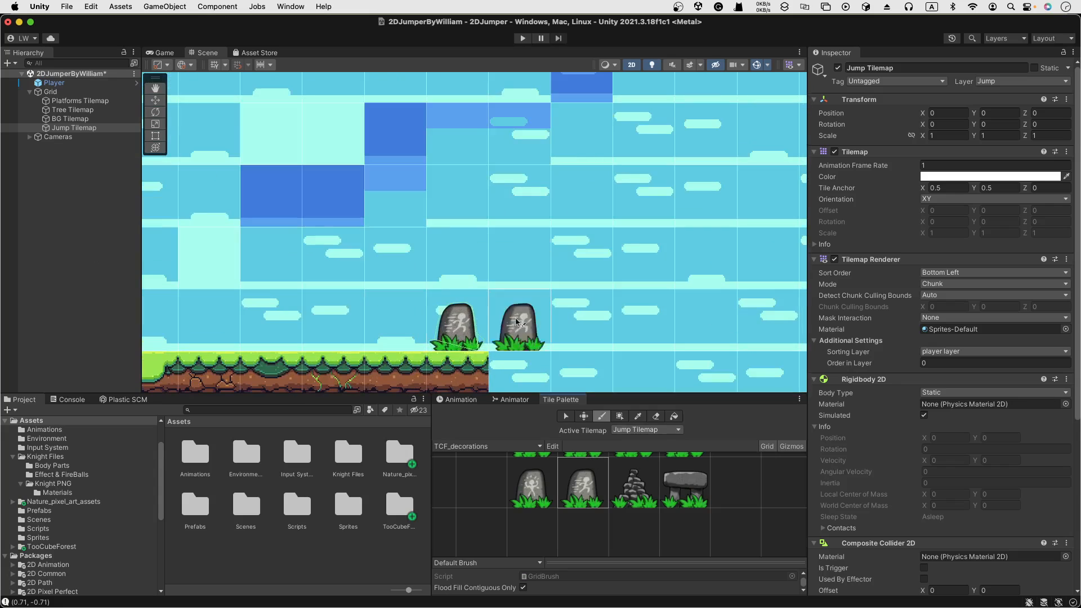
scroll(453, 318, up, 5)
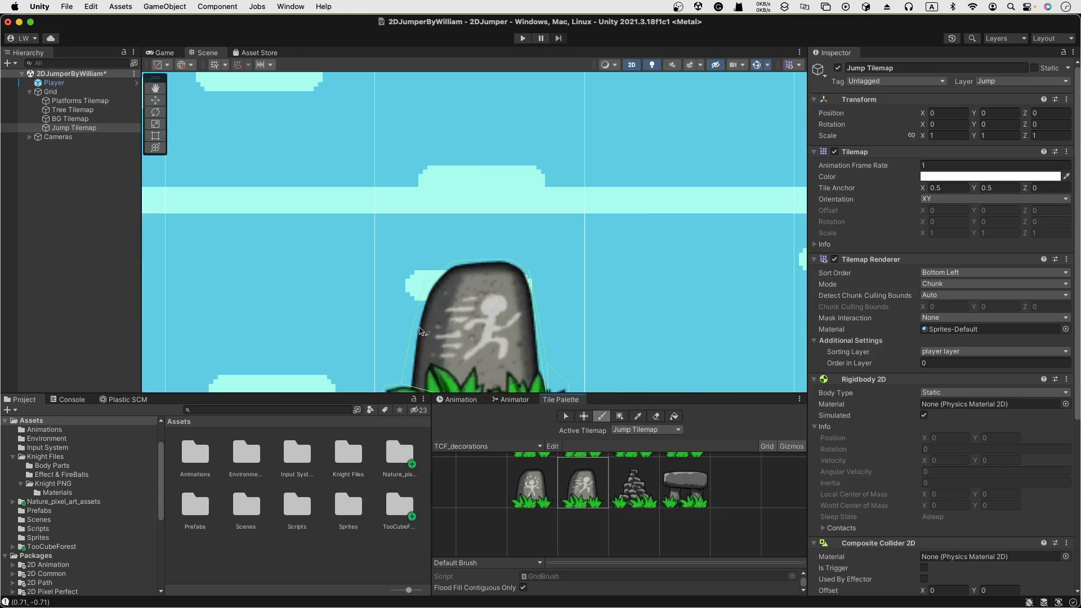
scroll(496, 267, down, 10)
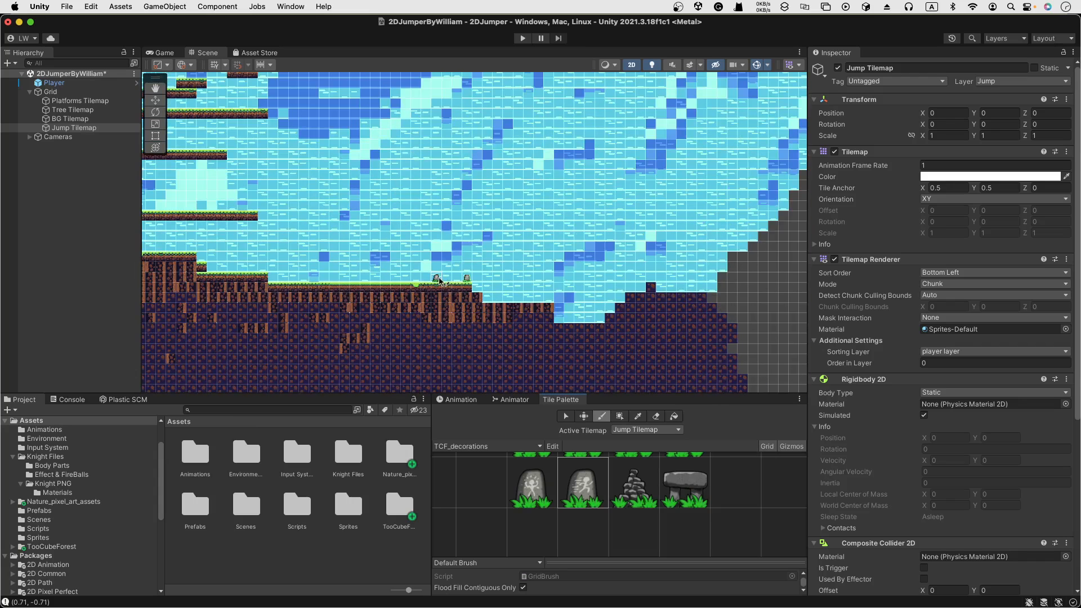
click(97, 238)
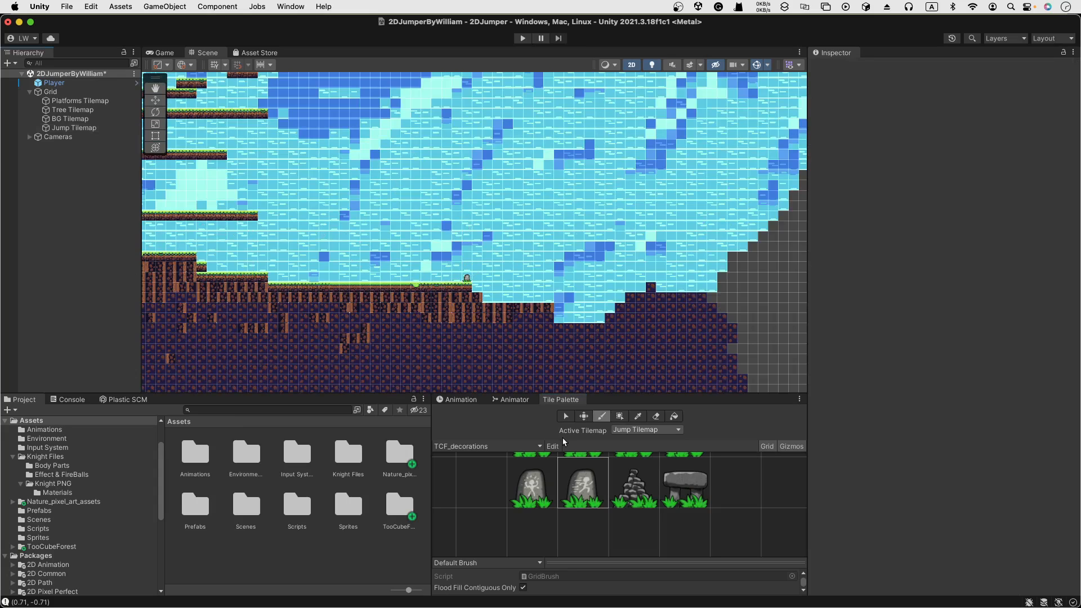
Select the Tree Tilemap and look over the upper trees and the high floating platform.
scroll(499, 287, up, 1)
middle_drag(488, 270, 484, 255)
middle_drag(514, 146, 484, 272)
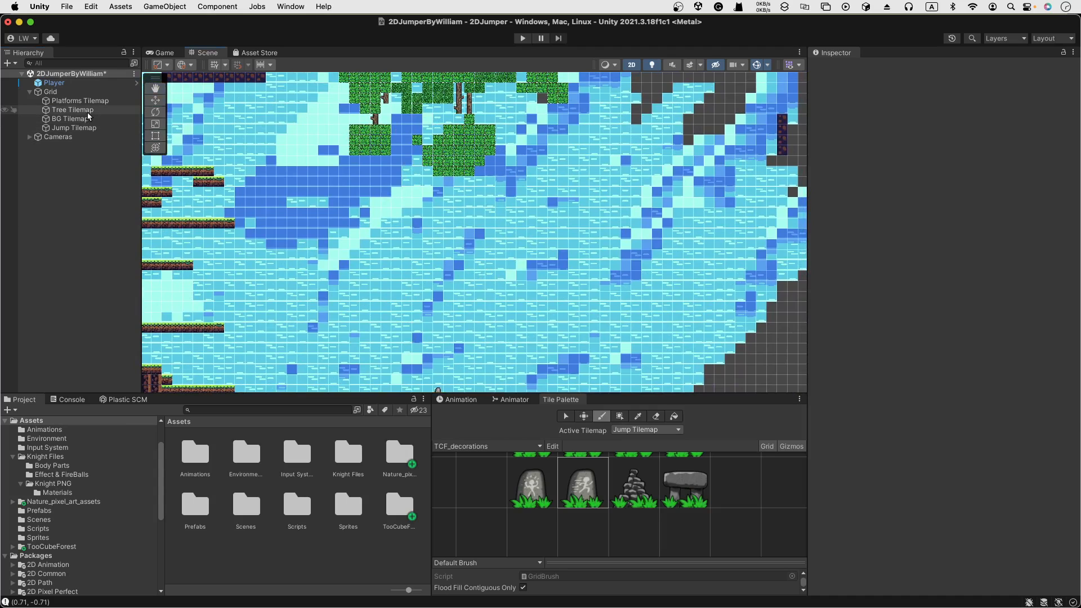
click(72, 110)
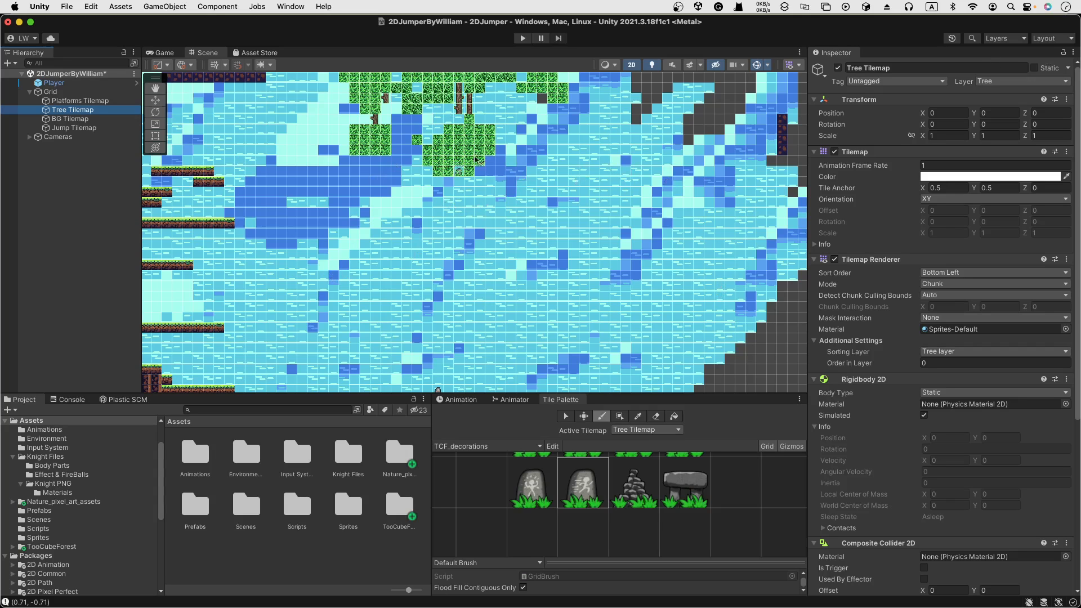
scroll(501, 274, up, 3)
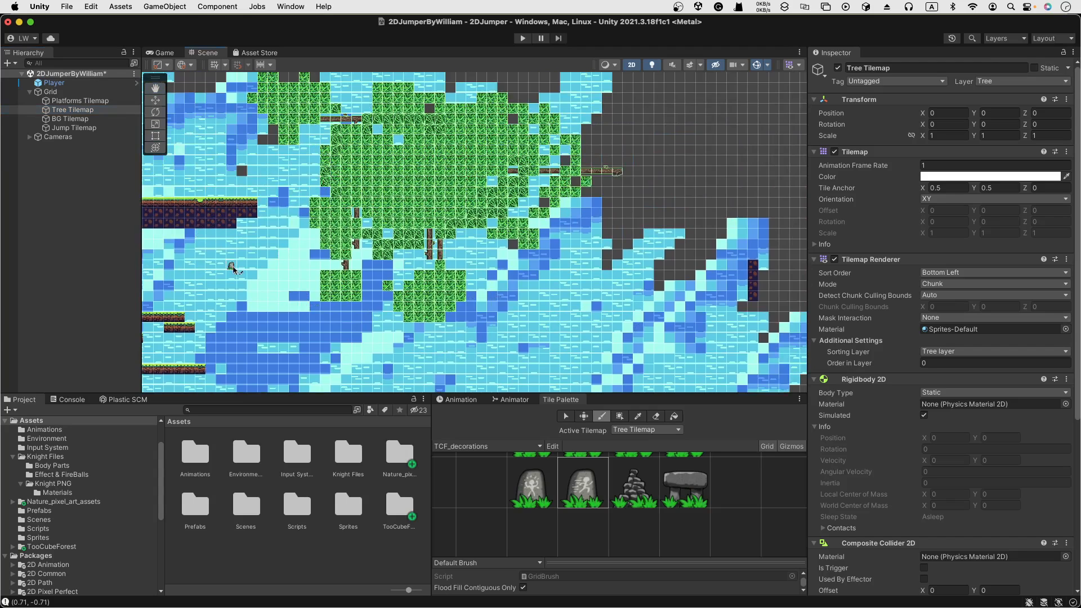
middle_drag(230, 262, 417, 265)
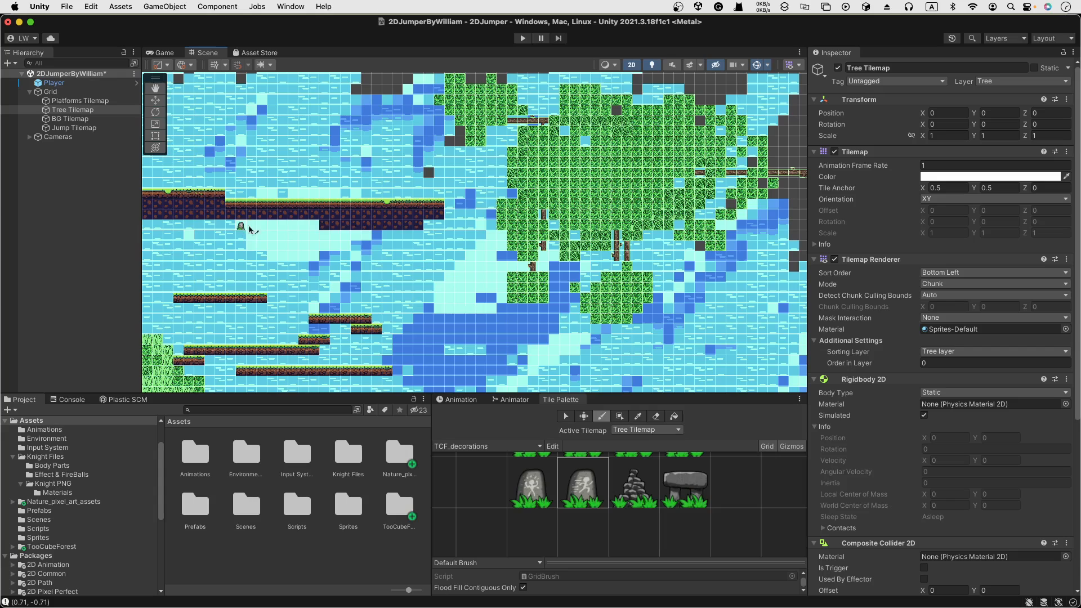
Make the Platforms Tilemap active and paint a row of stone table tiles on the raised west end of the high floating platform.
click(638, 497)
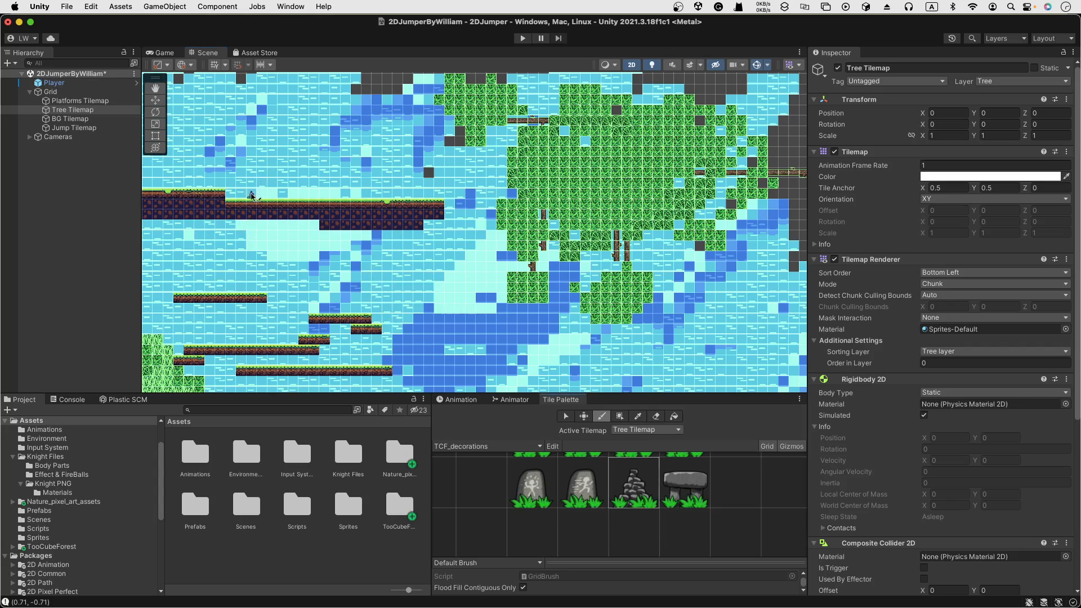
click(656, 429)
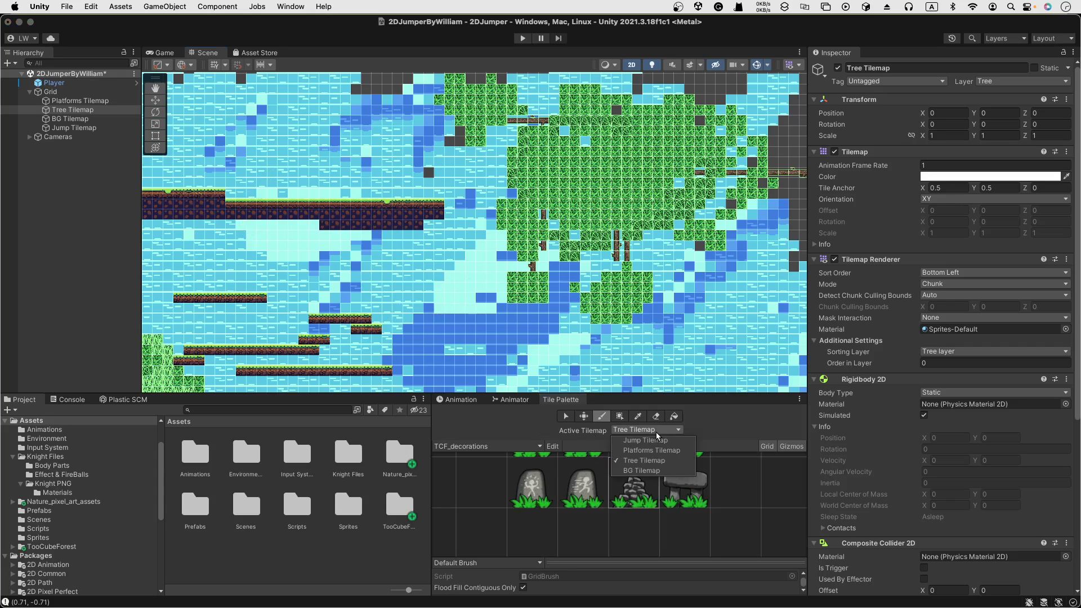
click(661, 449)
click(679, 500)
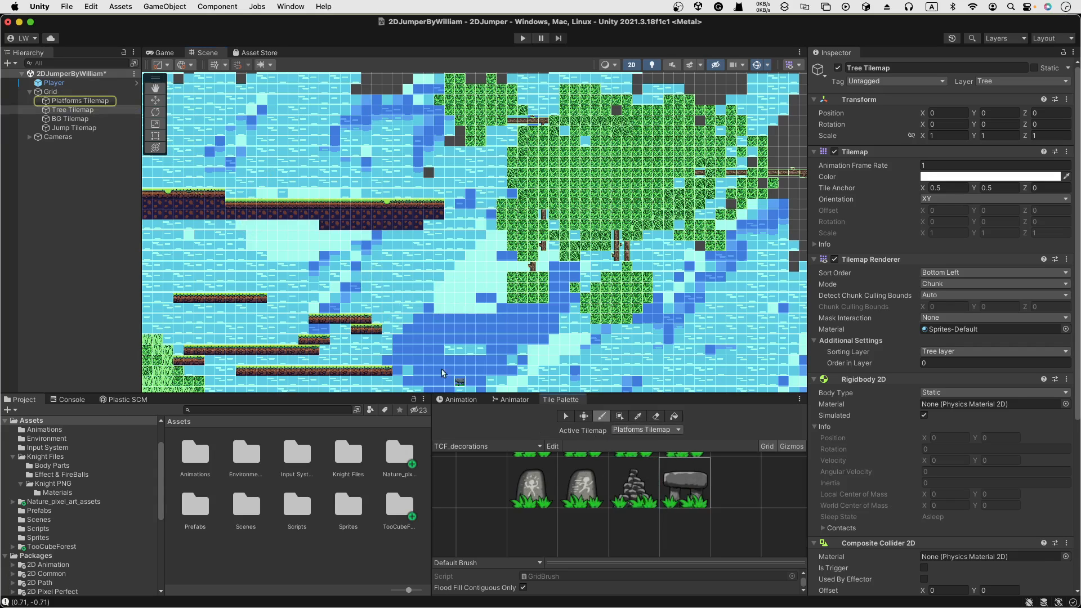
click(188, 187)
middle_drag(210, 234, 383, 319)
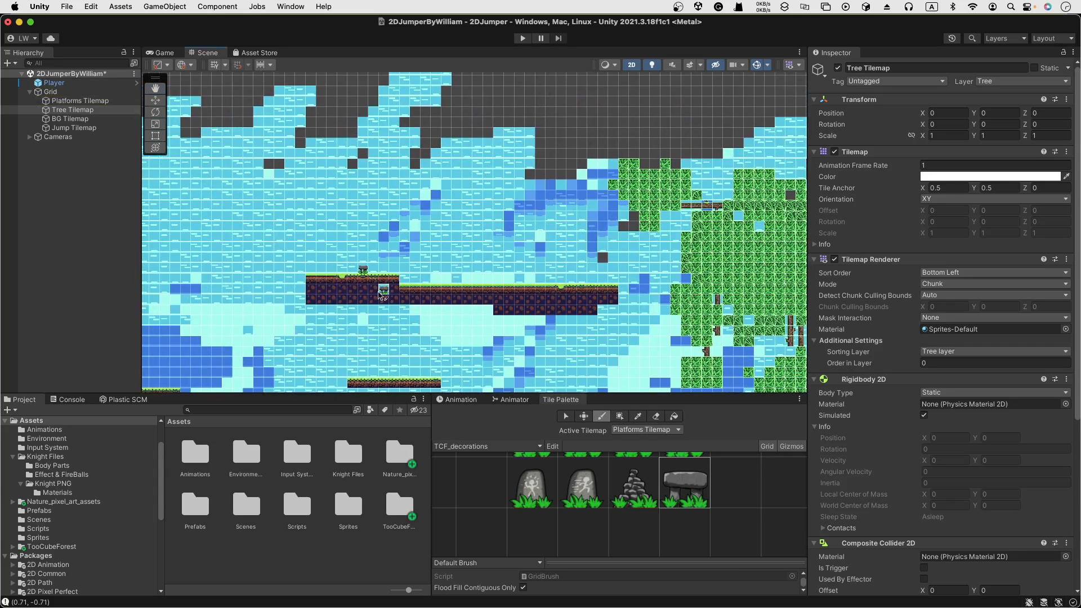
drag(356, 275, 325, 274)
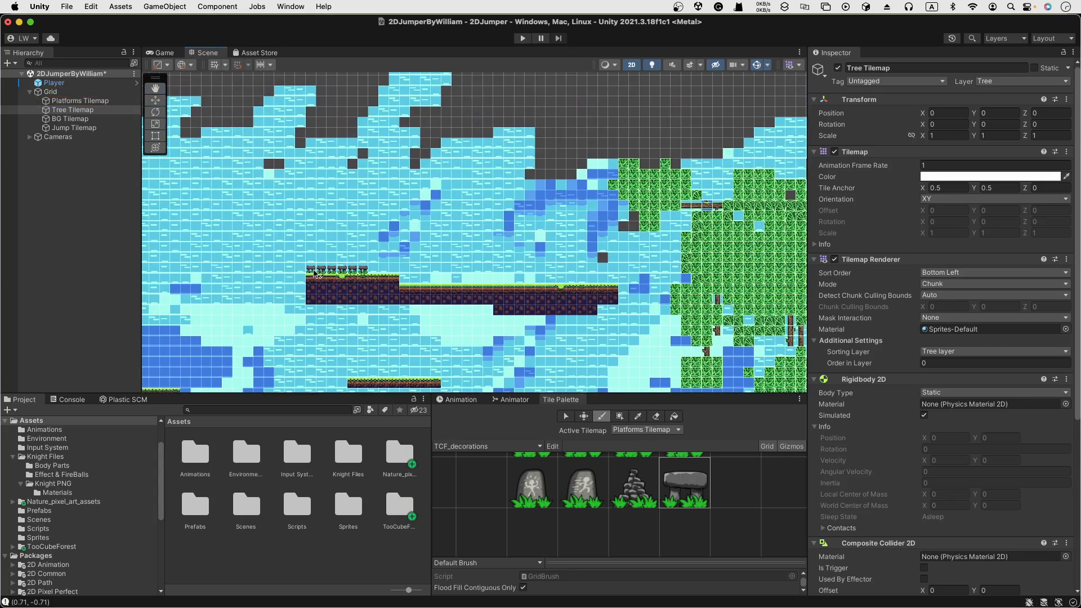
Paint stone pile tiles beside the stone tables, up to the step in the high platform.
key(i)
click(626, 491)
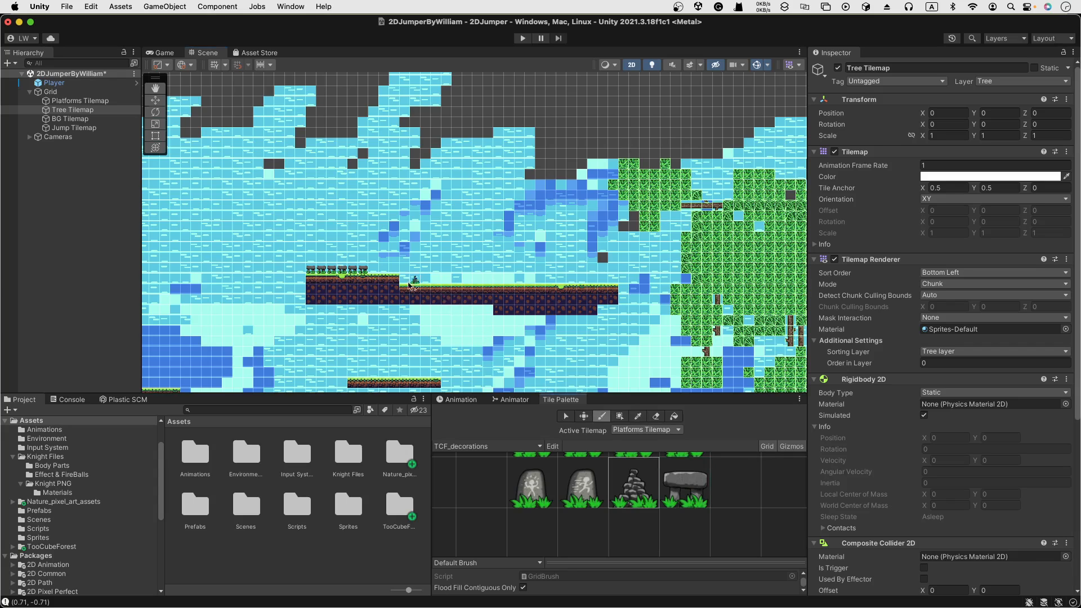
drag(378, 270, 392, 273)
Replace alternate stone tables with circle signposts and place an X signpost just below the step of the high platform.
scroll(573, 498, down, 3)
scroll(574, 501, down, 5)
middle_drag(568, 532, 584, 556)
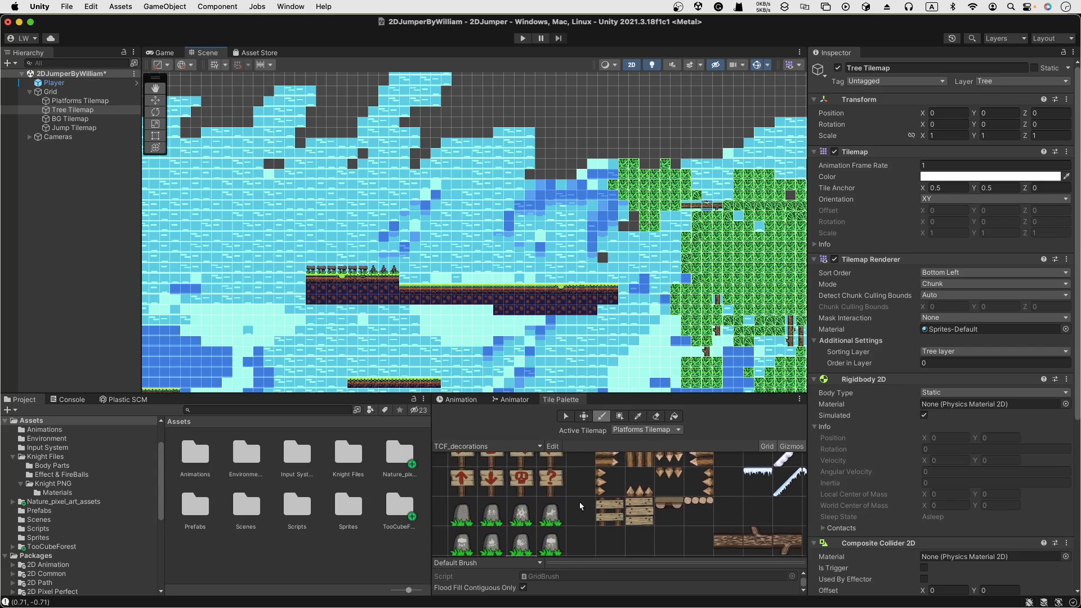
middle_drag(588, 472, 586, 506)
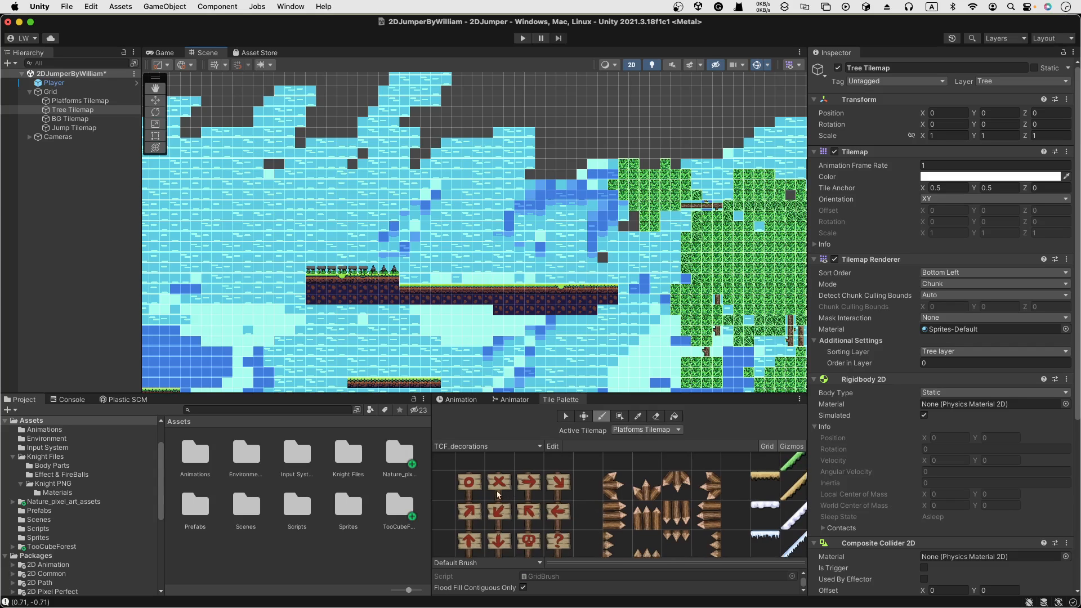
click(460, 487)
click(311, 268)
click(331, 269)
click(498, 483)
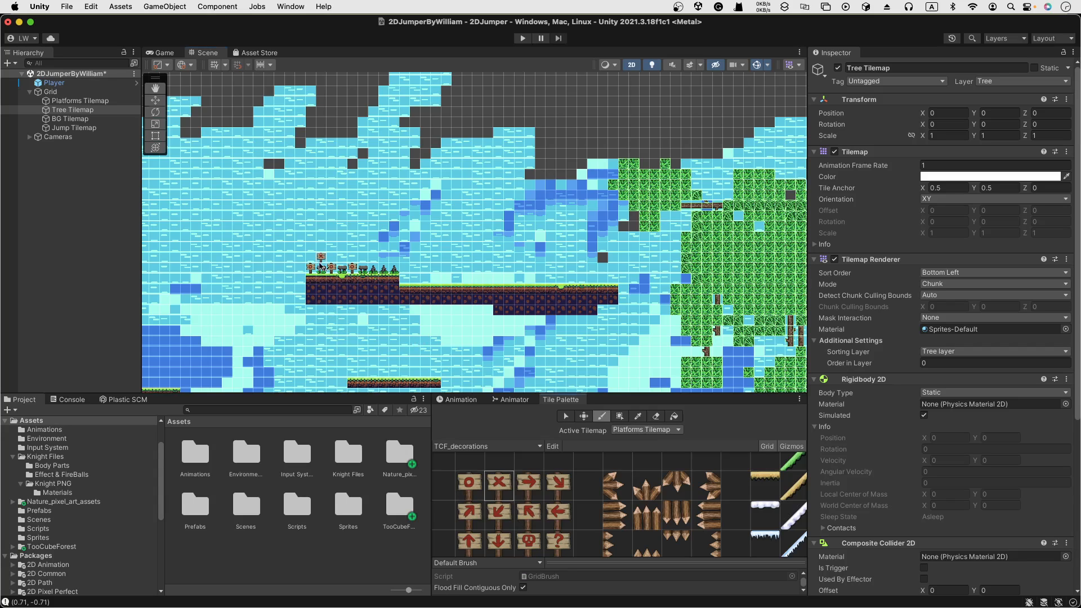
click(404, 278)
Return to the gravestone on the lower ground and check the Jump Tilemap's Rigidbody 2D settings.
scroll(500, 262, down, 3)
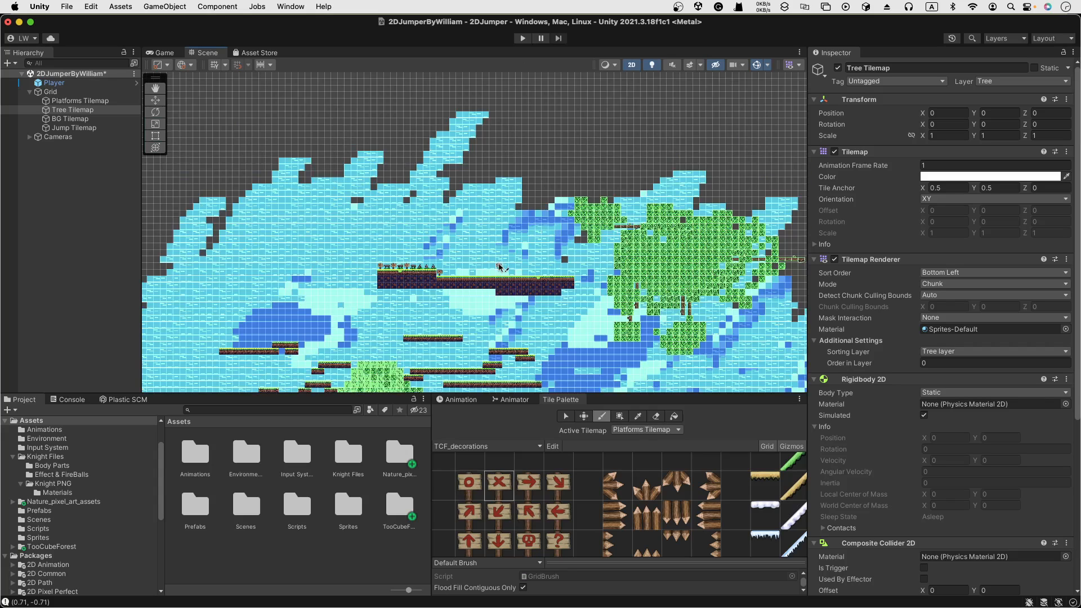
middle_drag(540, 317, 324, 220)
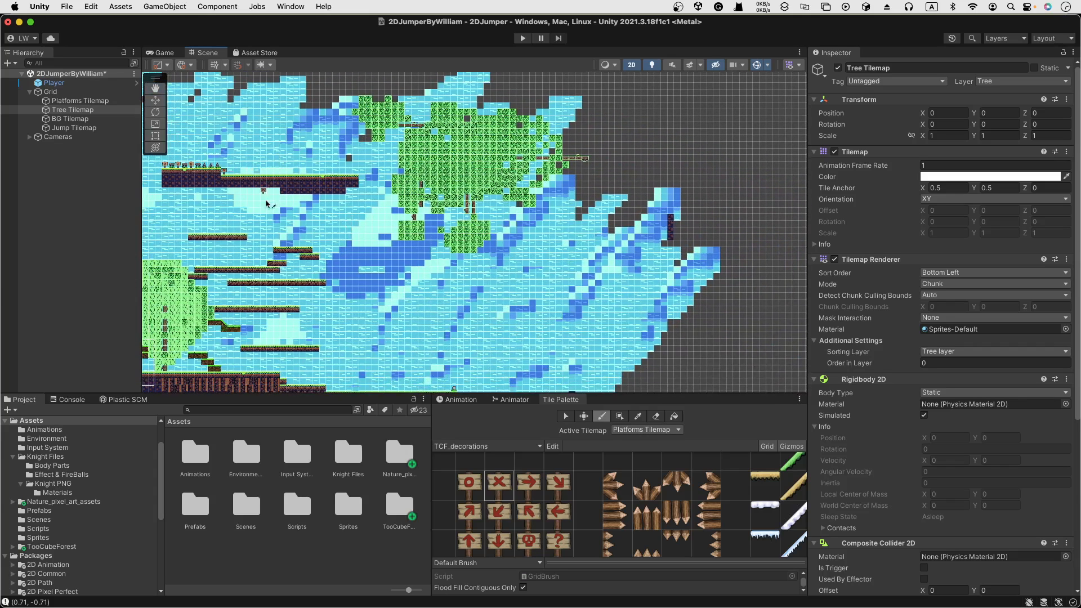
middle_drag(455, 313, 440, 218)
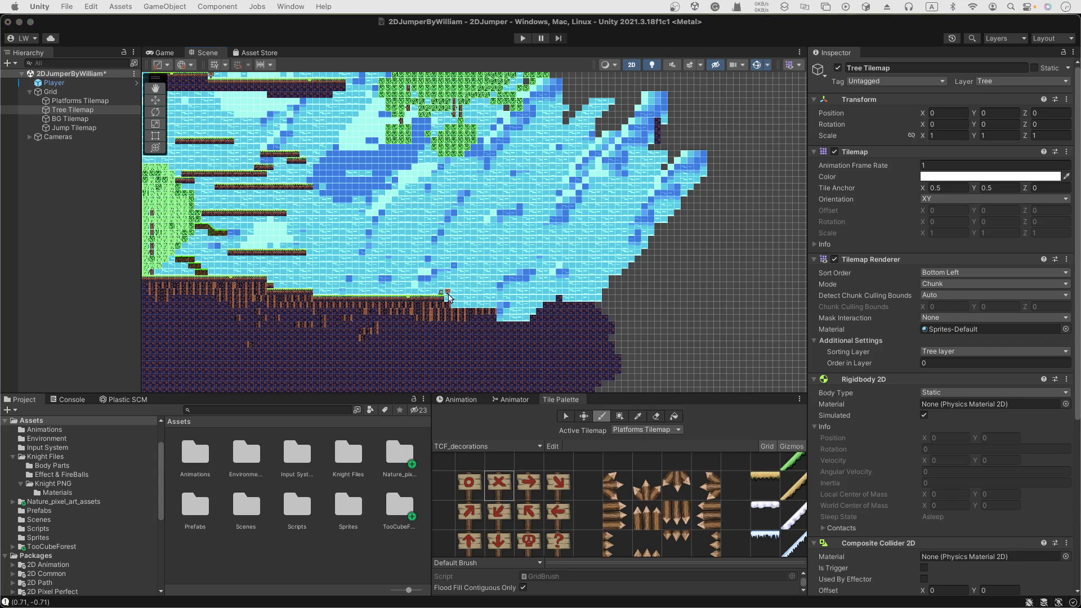
click(86, 128)
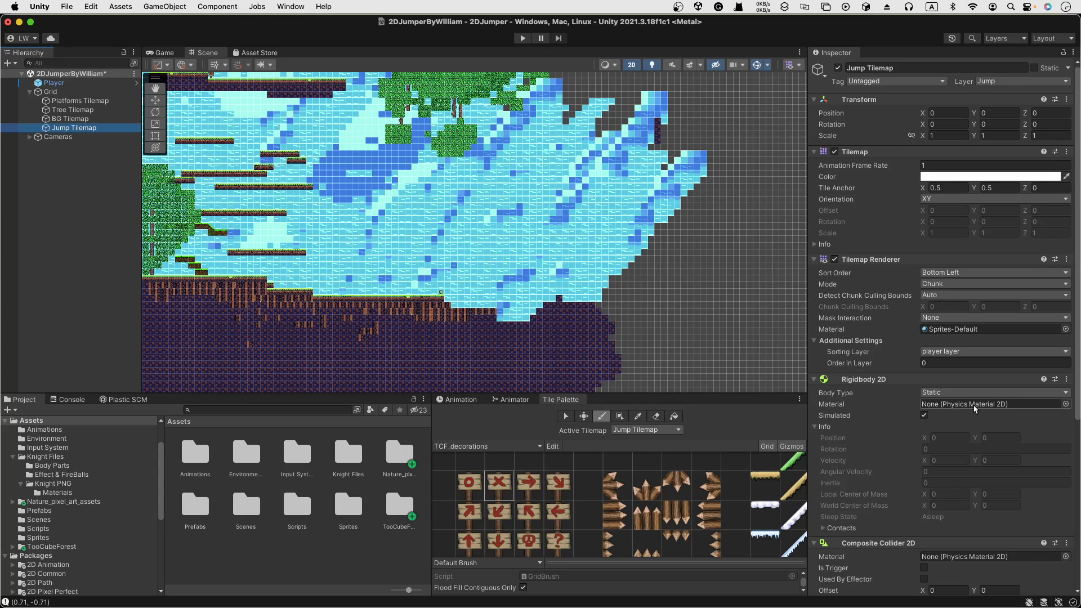
Create a folder named Materials in the project's Assets.
click(237, 556)
right_click(237, 556)
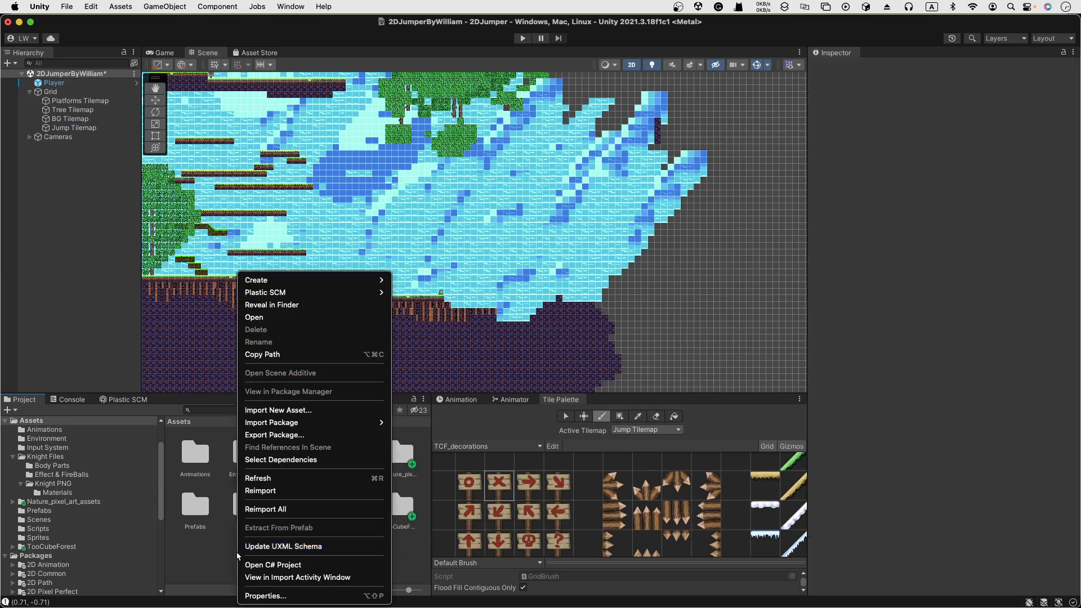
mouse_move(316, 281)
click(465, 32)
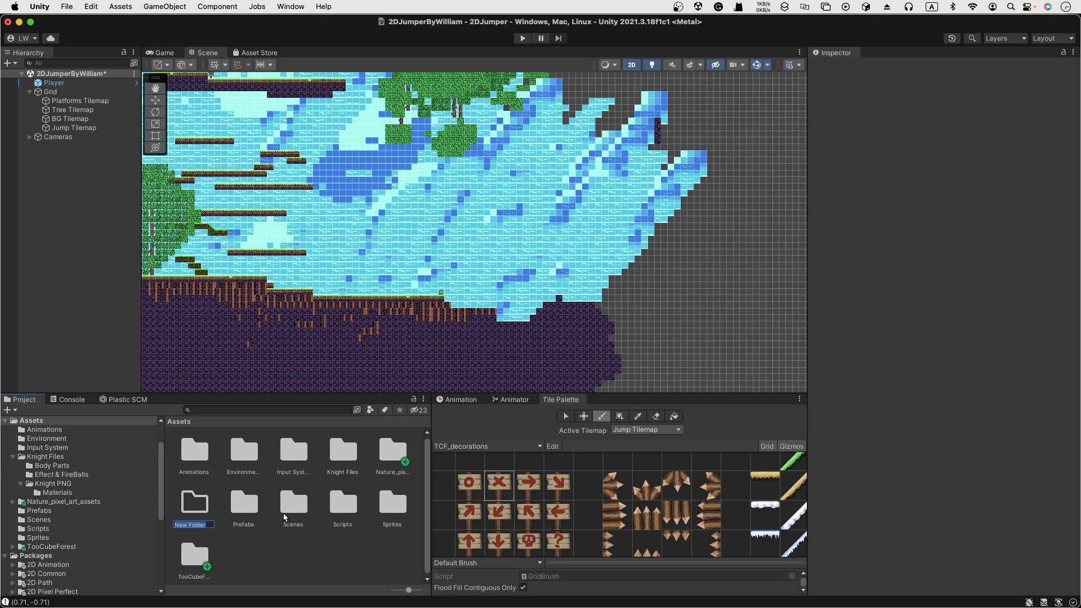
key(BackSpace)
text(Materials)
key(Return)
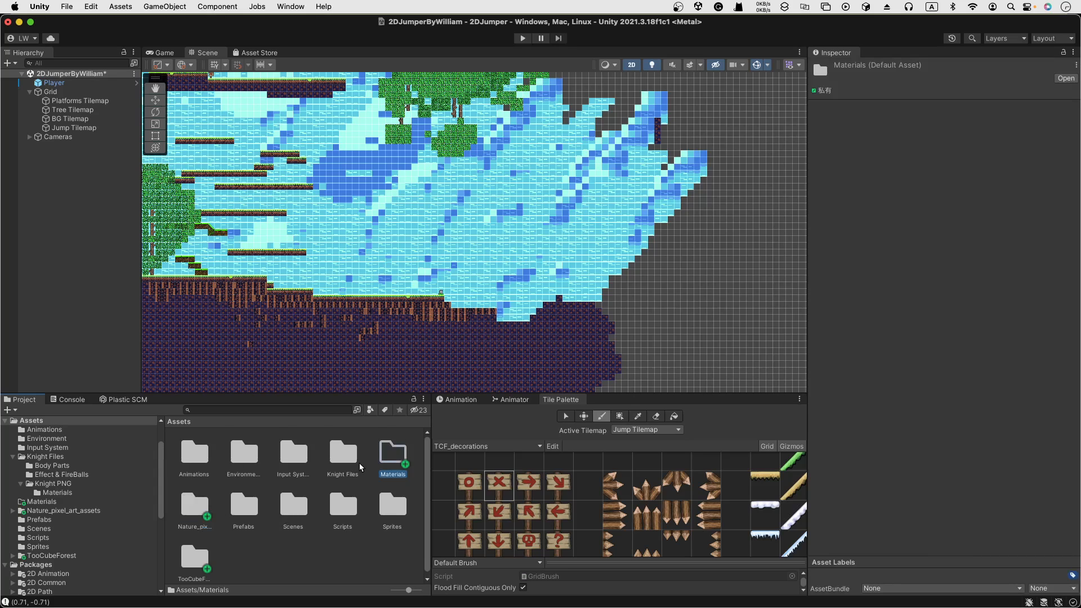
Create a Physics Material 2D named Super Jump inside the new Materials folder.
double_click(386, 458)
right_click(276, 465)
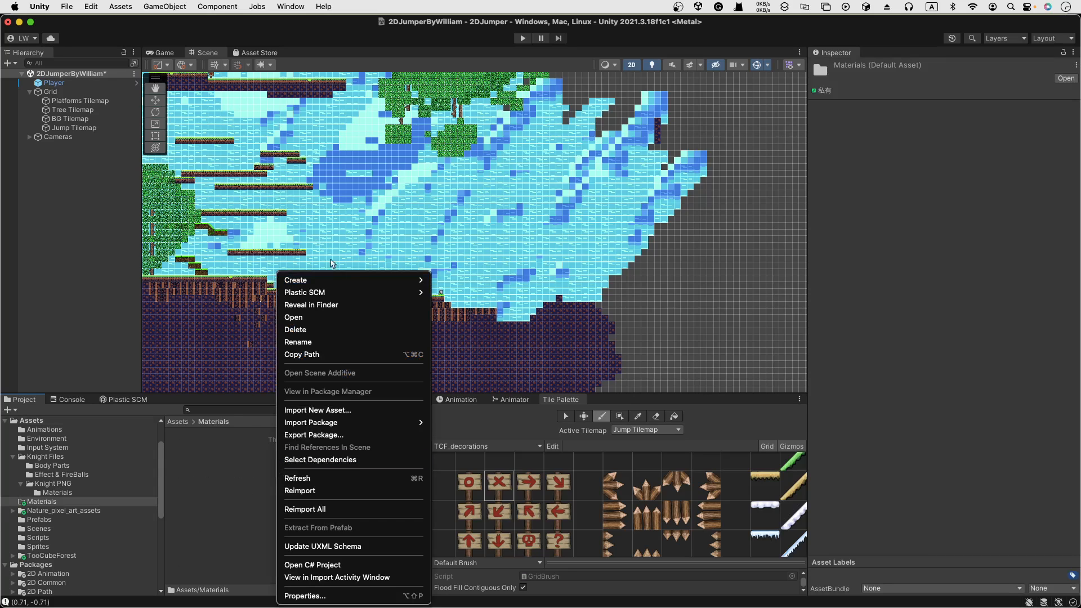
mouse_move(357, 275)
mouse_move(506, 63)
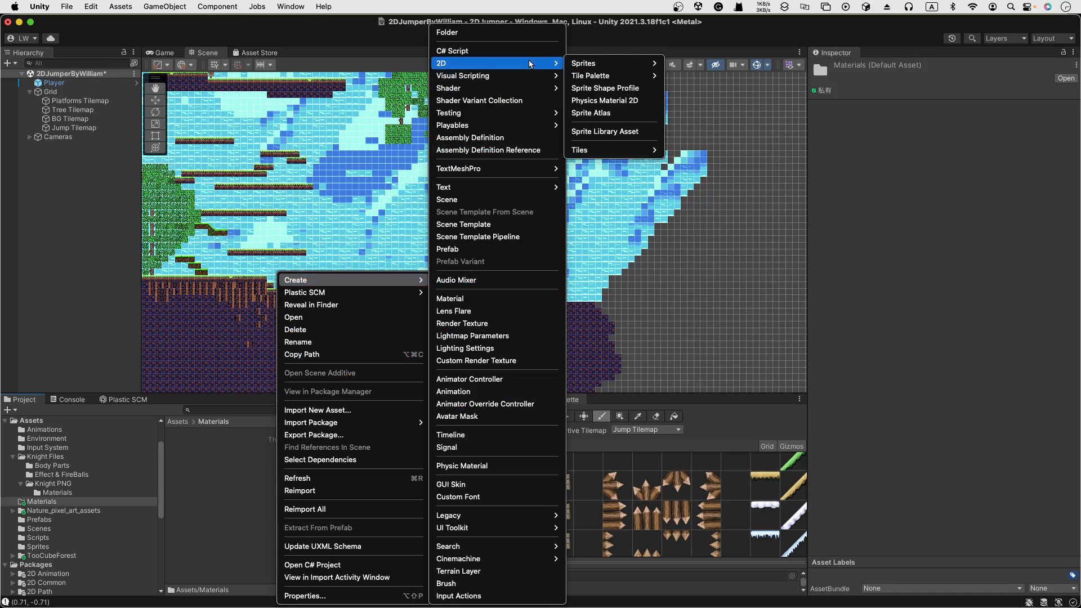
click(634, 102)
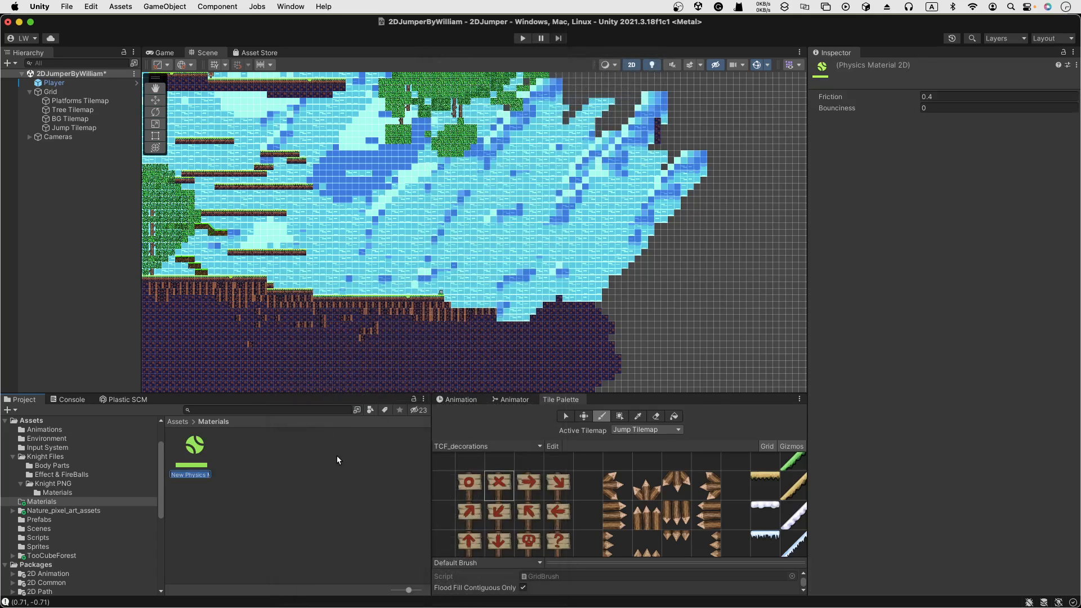
text(Super Jump)
key(Return)
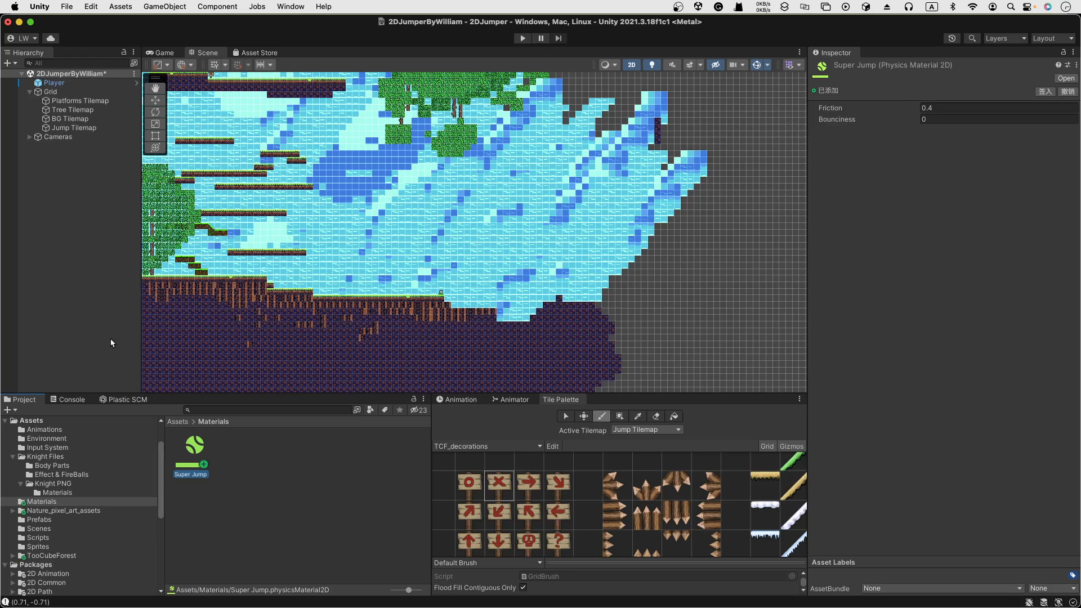
Assign Super Jump as the material of the Jump Tilemap's Rigidbody 2D and set the material's Bounciness to 10.
click(70, 129)
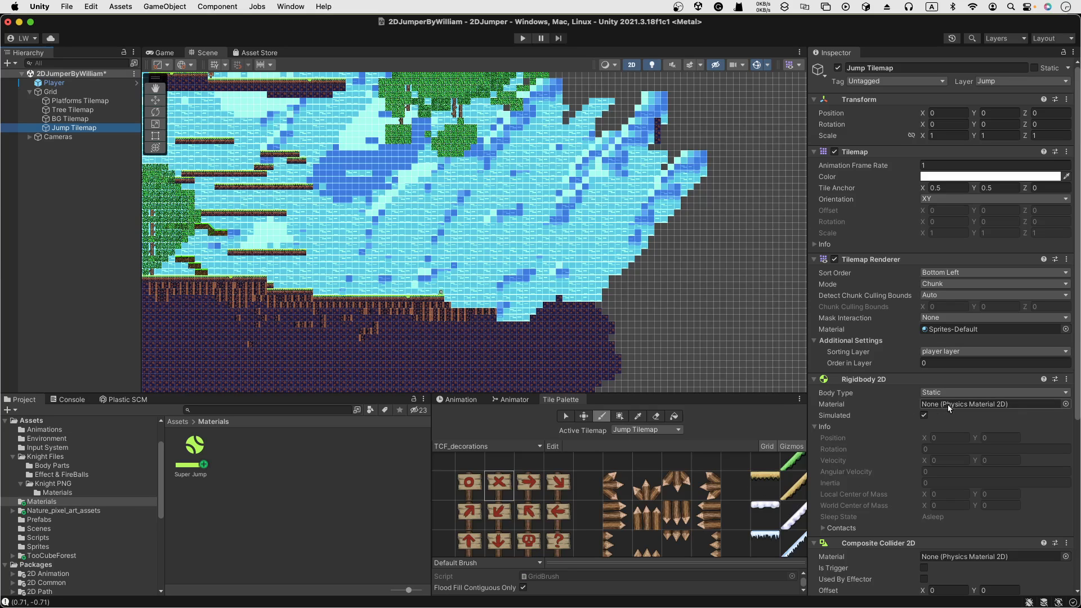
drag(195, 450, 943, 410)
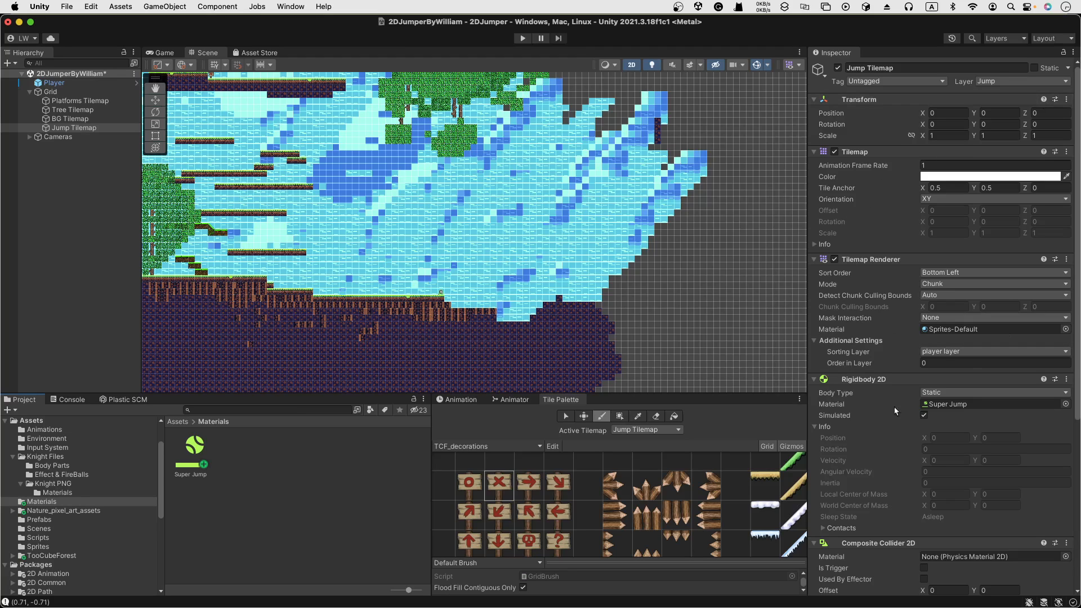
click(185, 460)
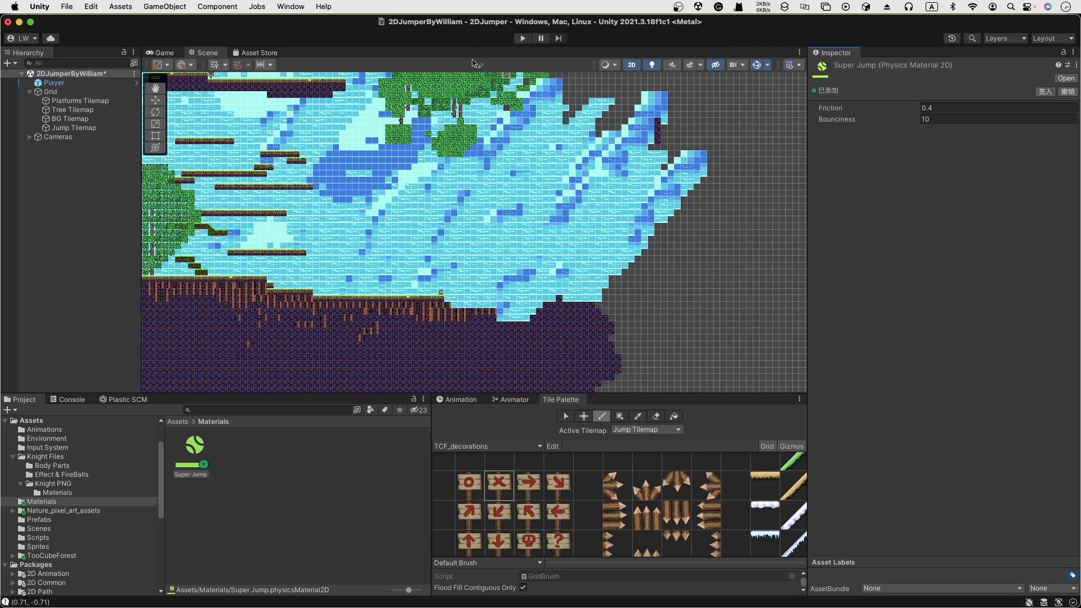
Play-test the level by running and jumping the knight past the big tree to the gravestone on the lower ground.
click(521, 39)
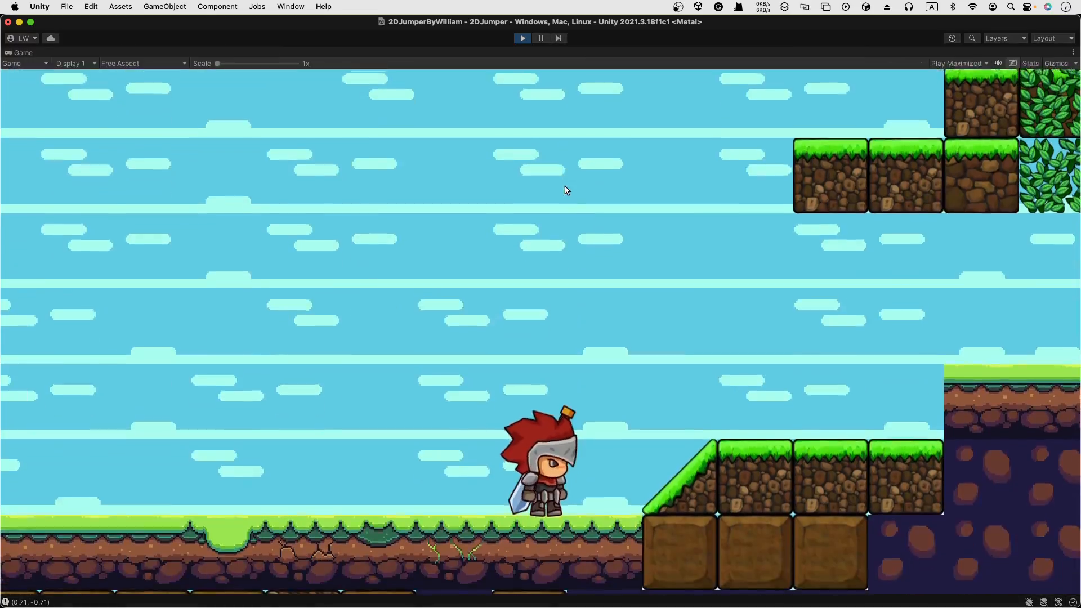
key(d)
key(space)
key(d)
key(w)
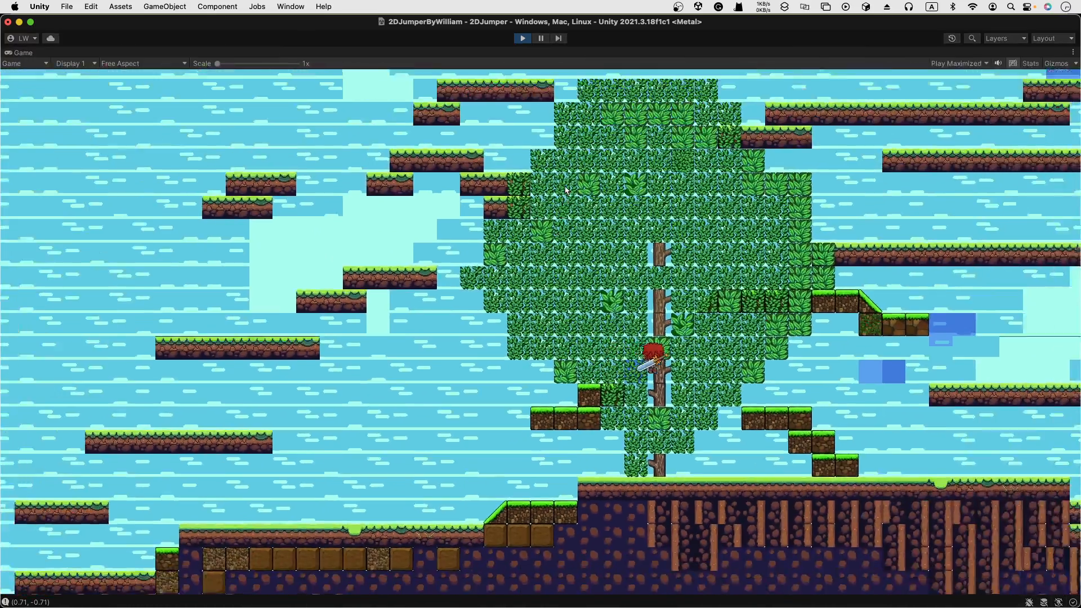
key(d)
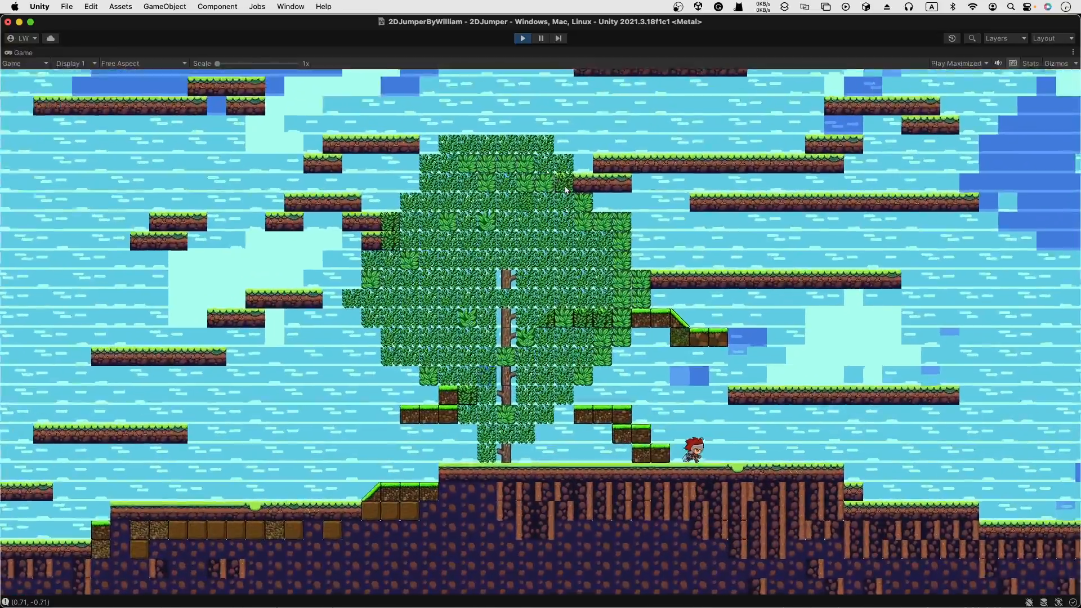
key(d)
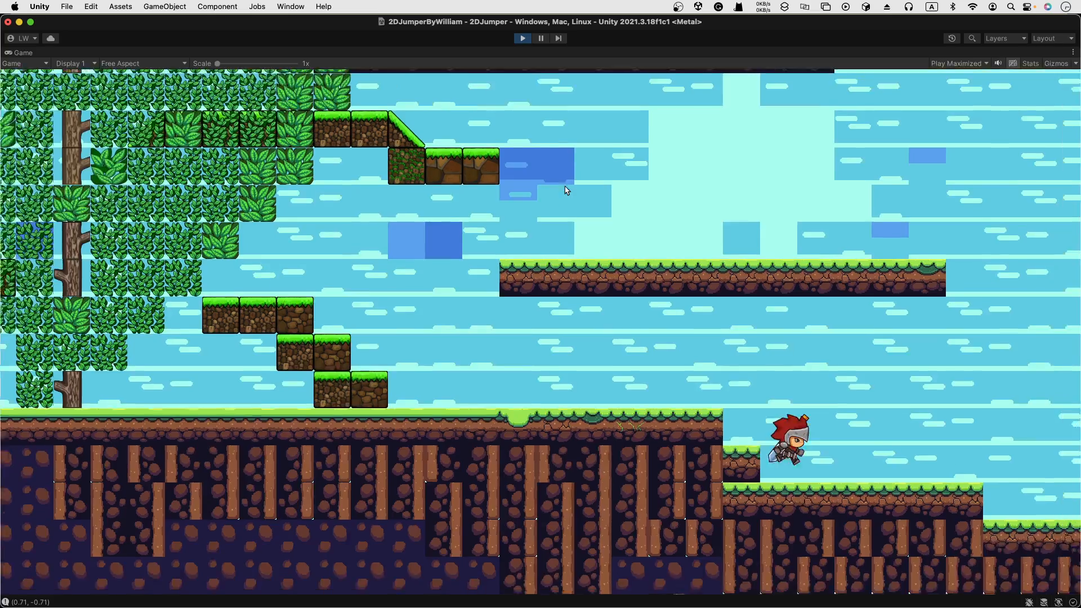
key(d)
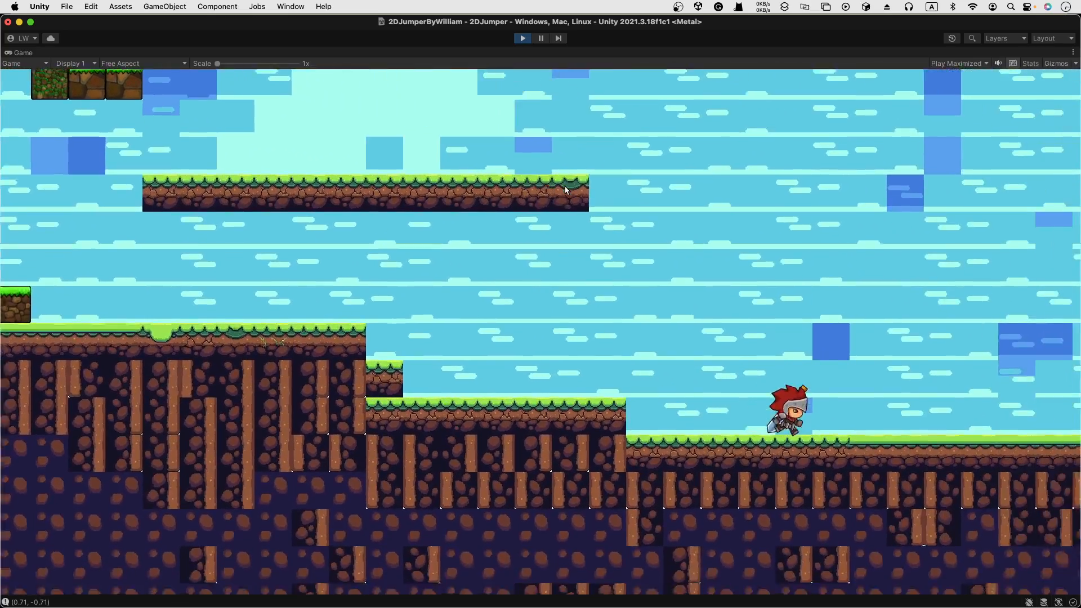
key(d)
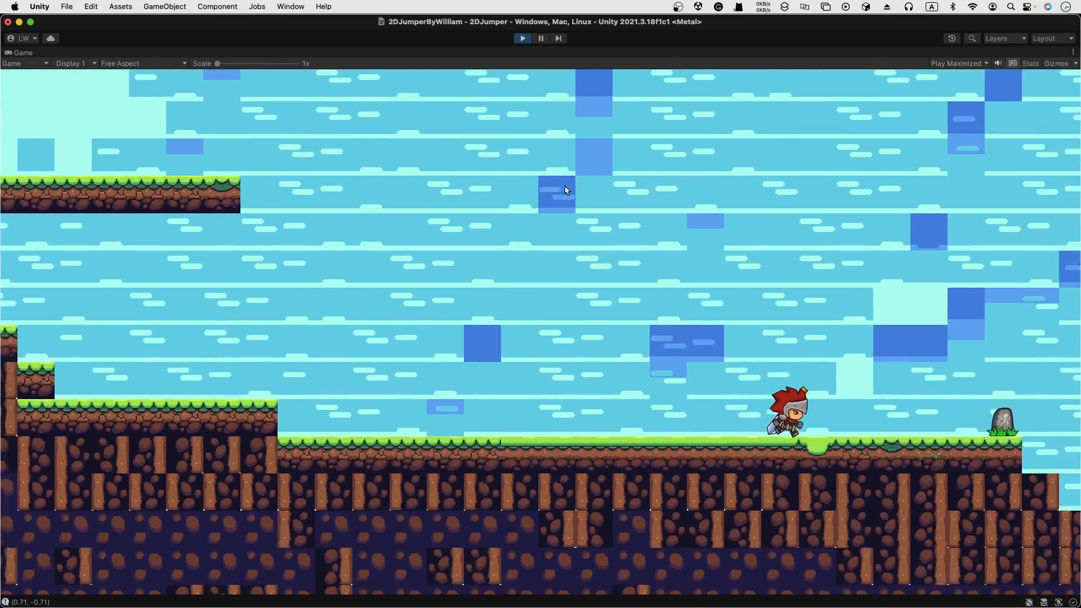
key(d)
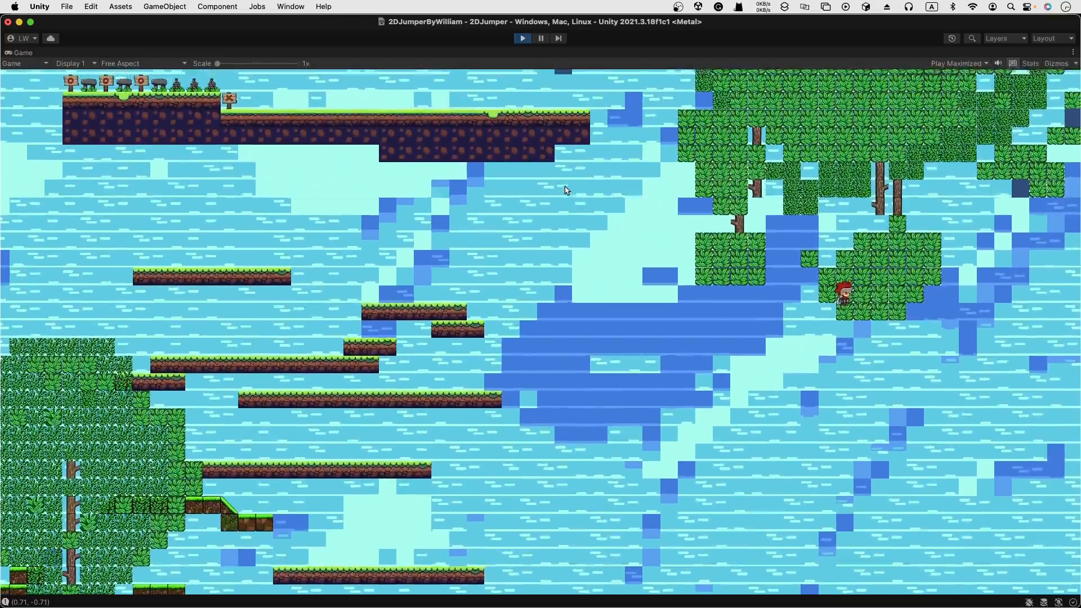
Climb the knight up through the upper tree's foliage toward its horizontal log branch.
key(w)
key(d)
key(w)
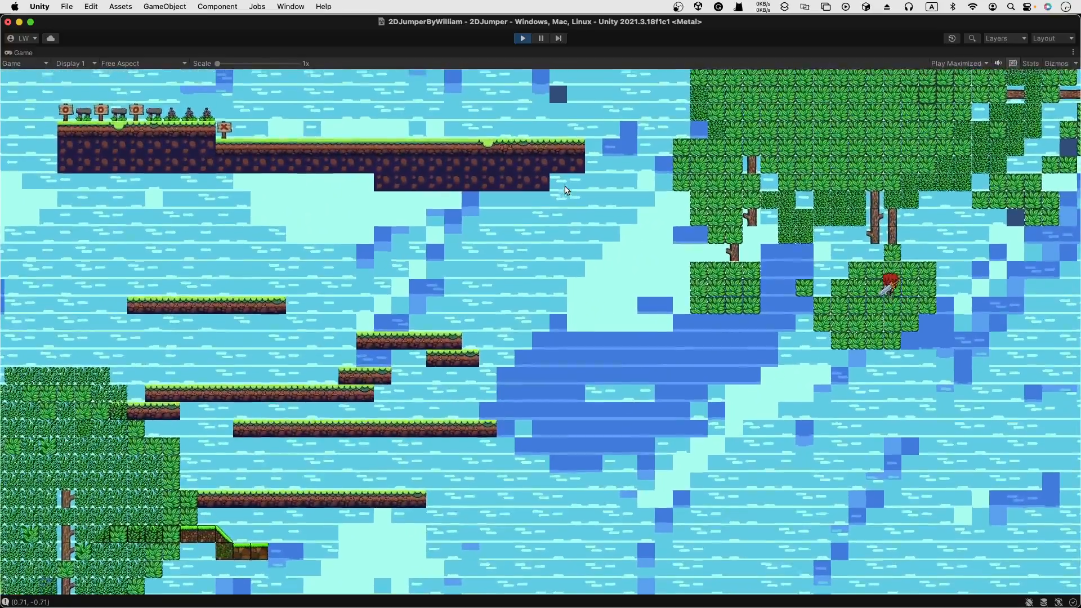
key(w)
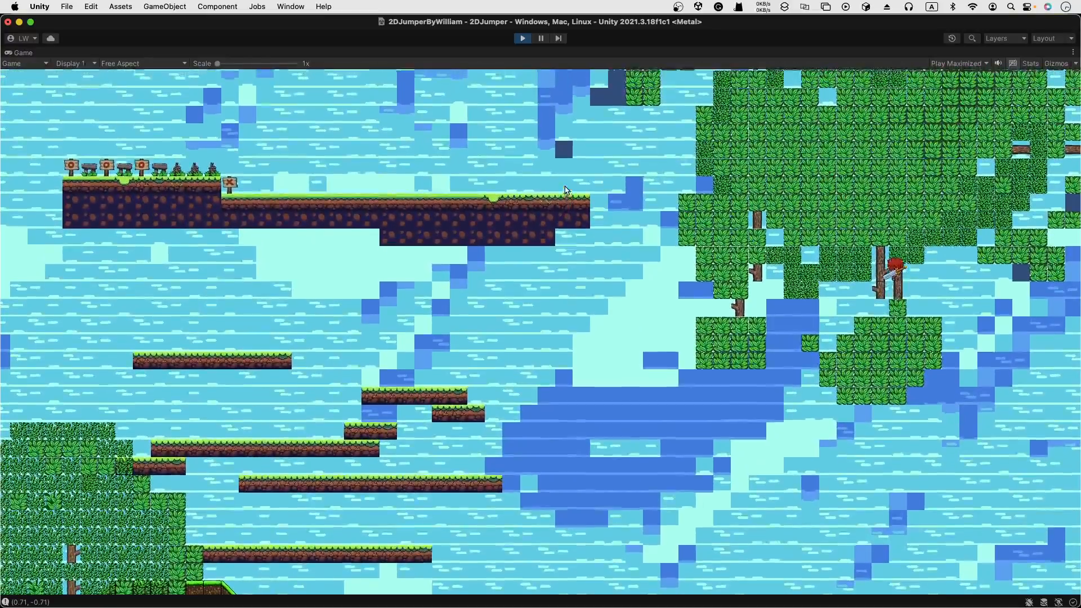
key(w)
key(w)
key(a)
key(w)
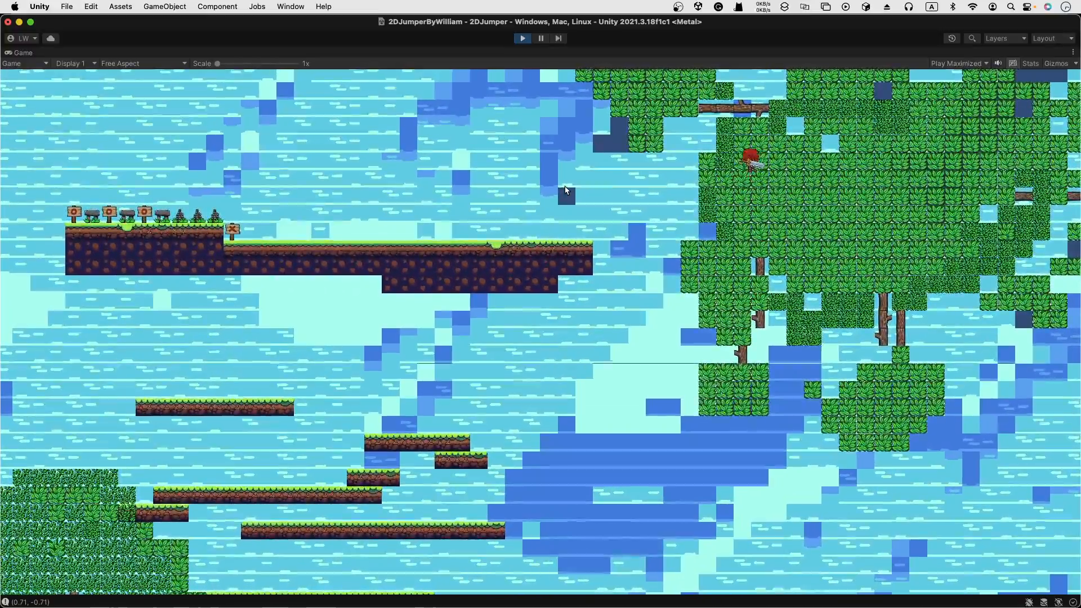
Move the knight off the log branch onto the floating ground and run to the X sign.
key(a)
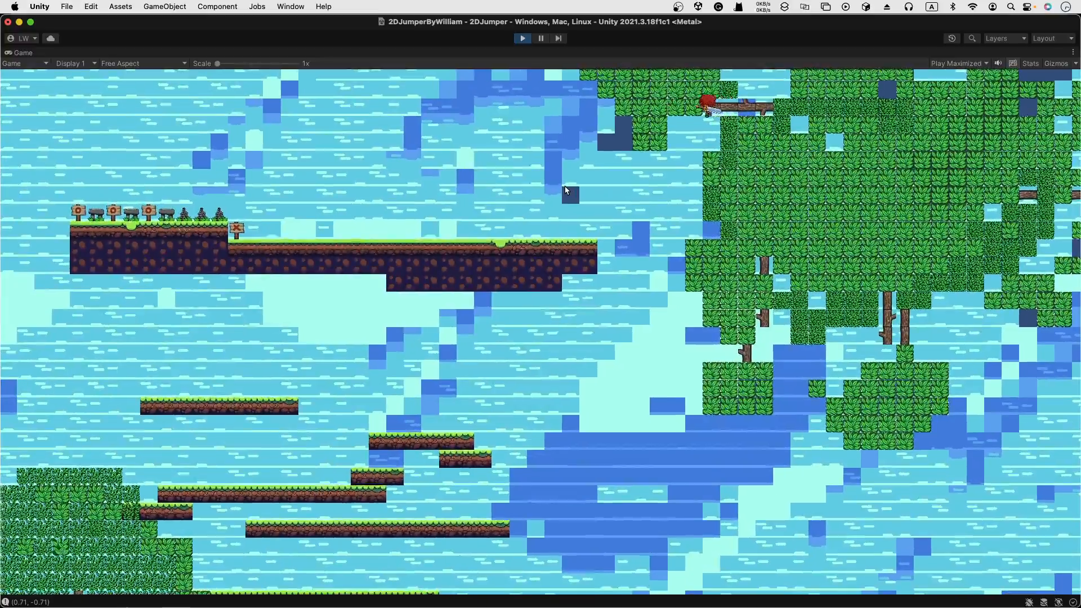
key(a)
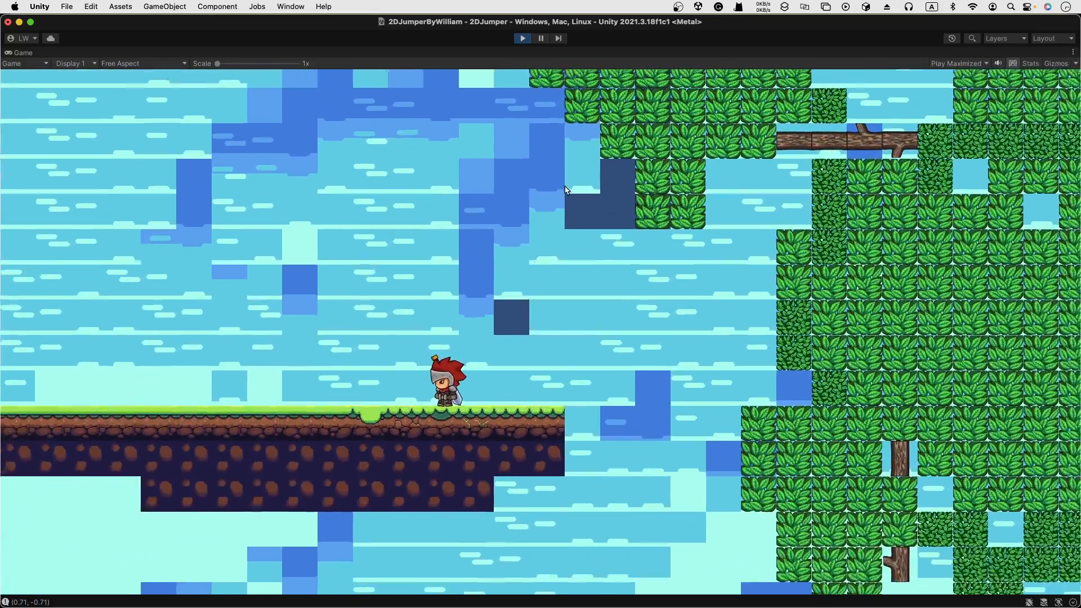
key(a)
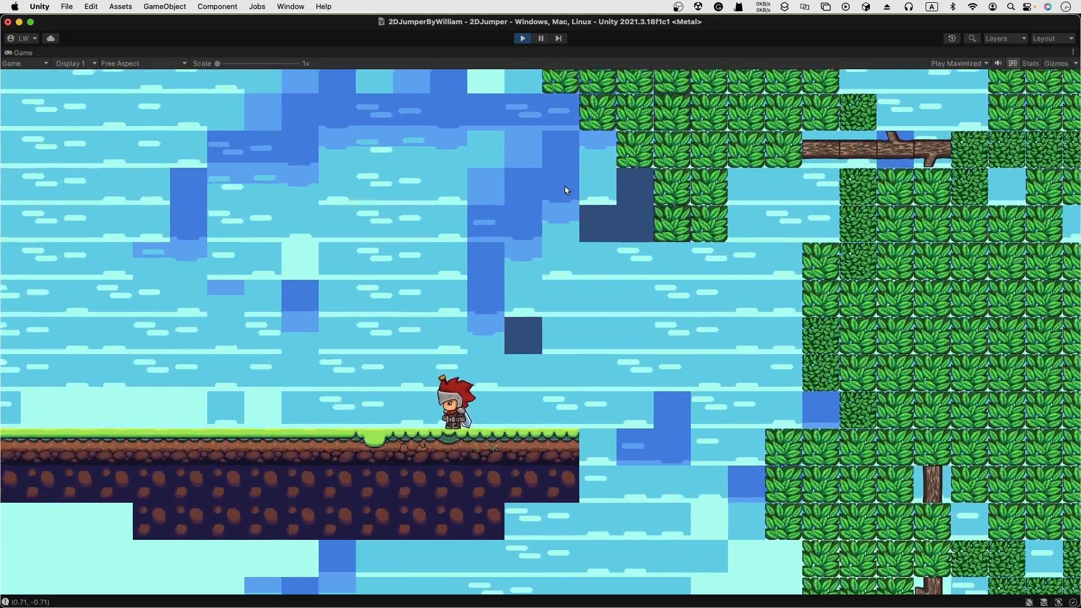
key(a)
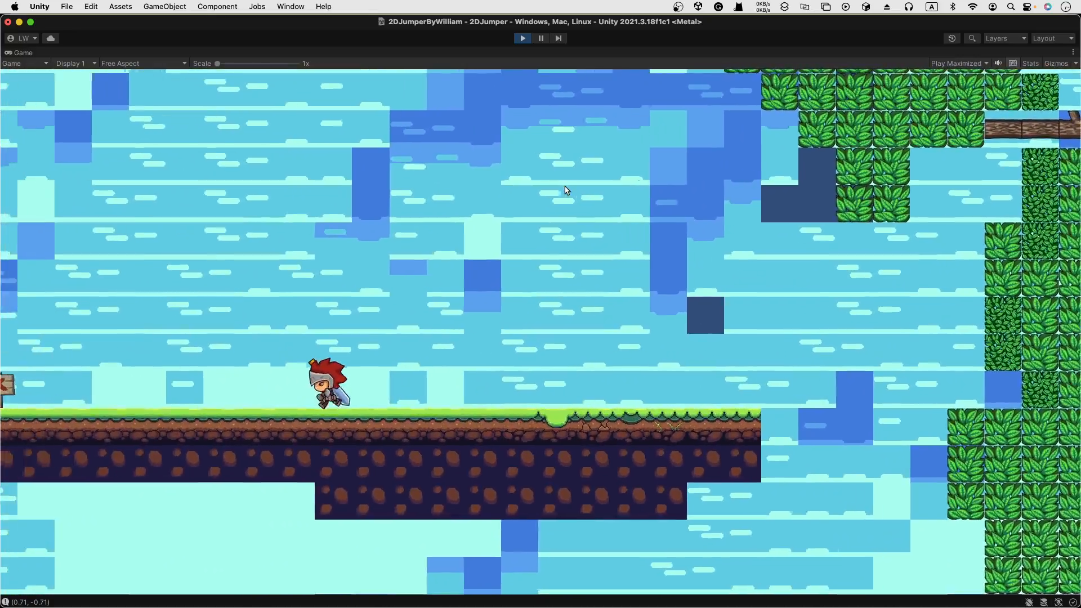
key(a)
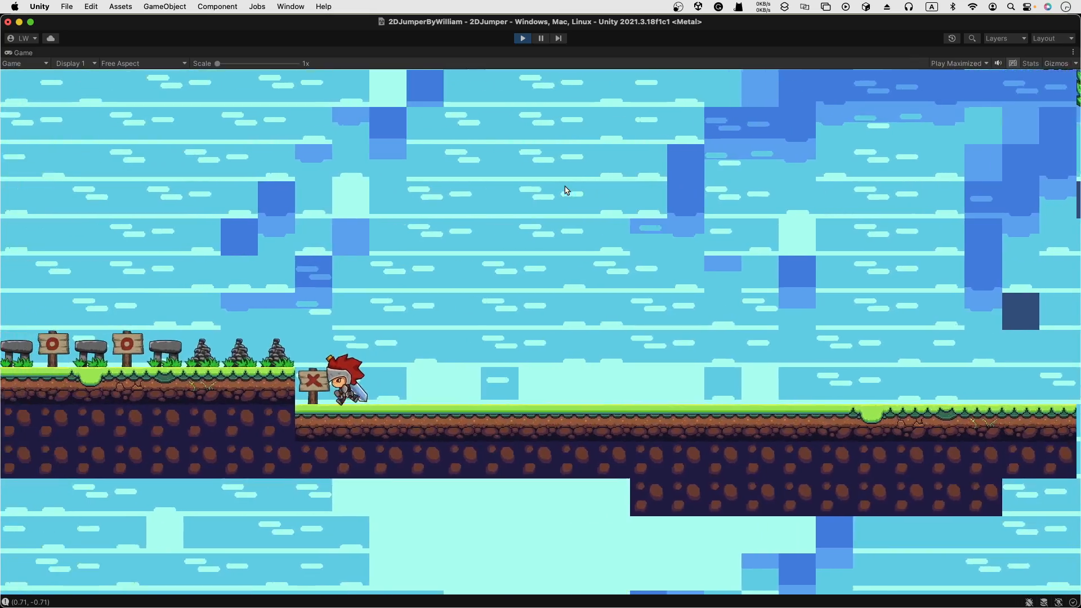
Jump the knight over the X sign, across the stone decorations and off the far end of the floating ground.
key(space)
key(space)
key(a)
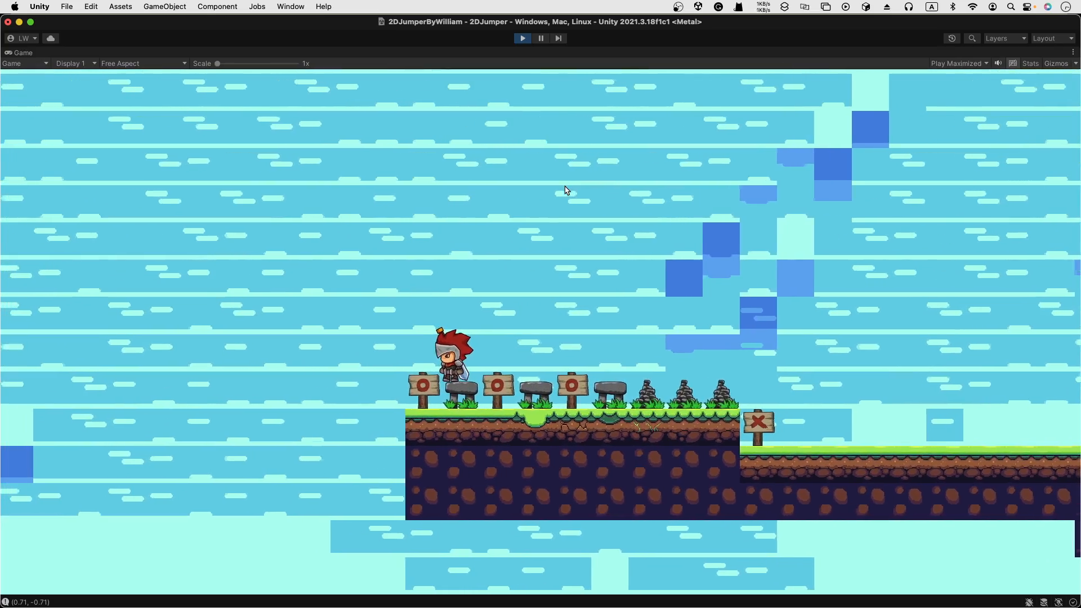
key(space)
key(a)
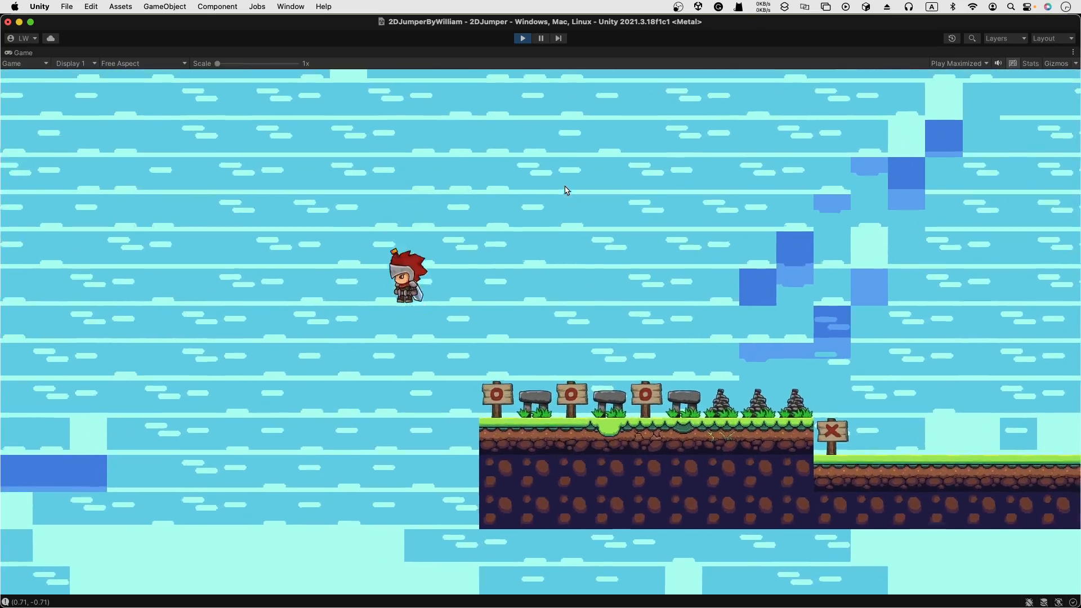
Bring the knight down through the big tree's foliage and out onto the small grass platforms beside it.
key(s)
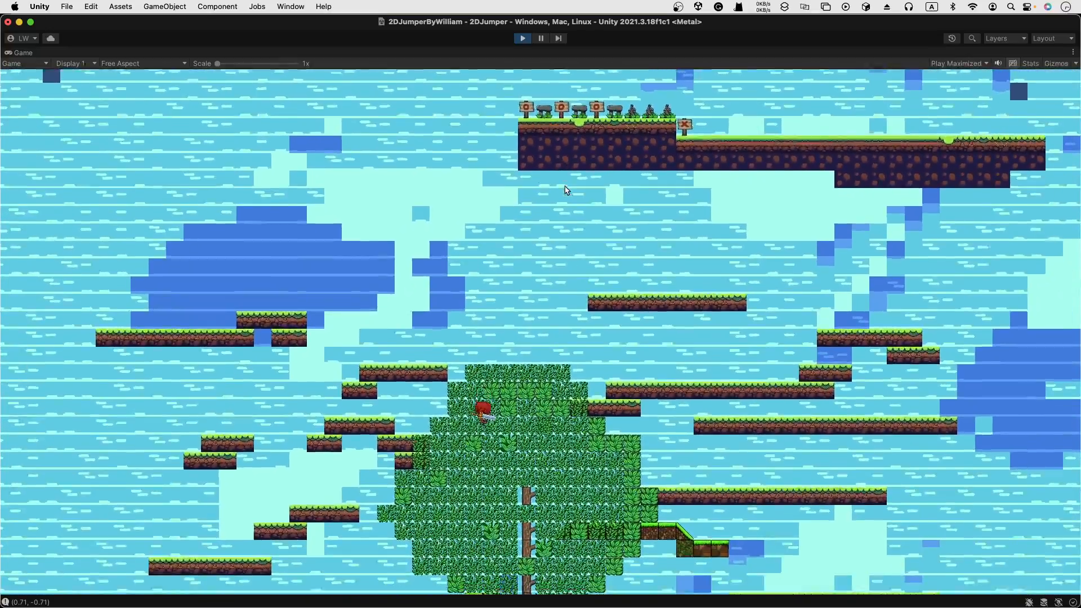
key(s)
key(a)
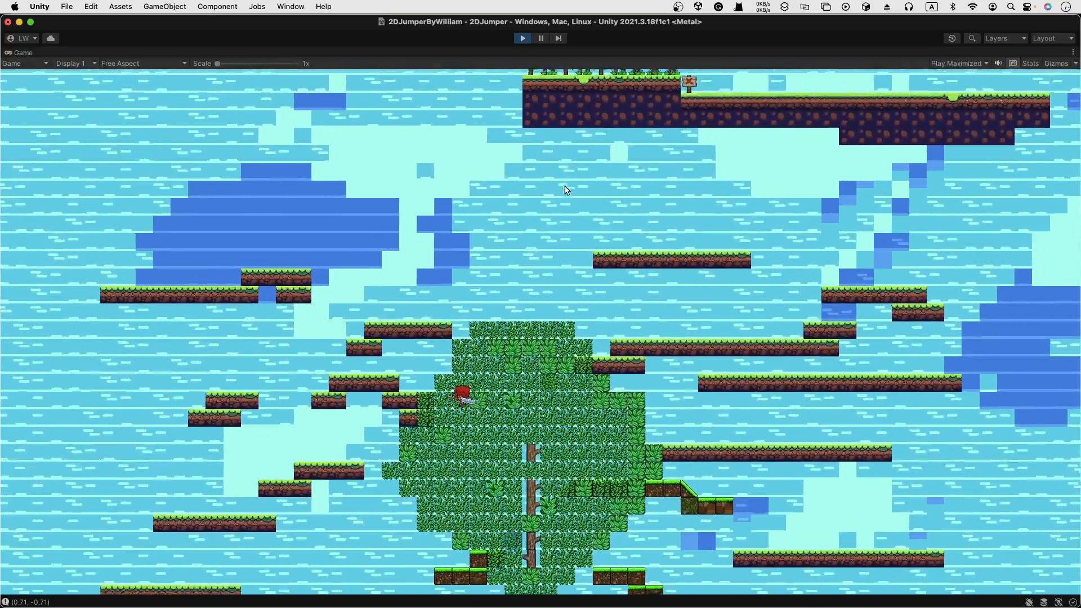
key(a)
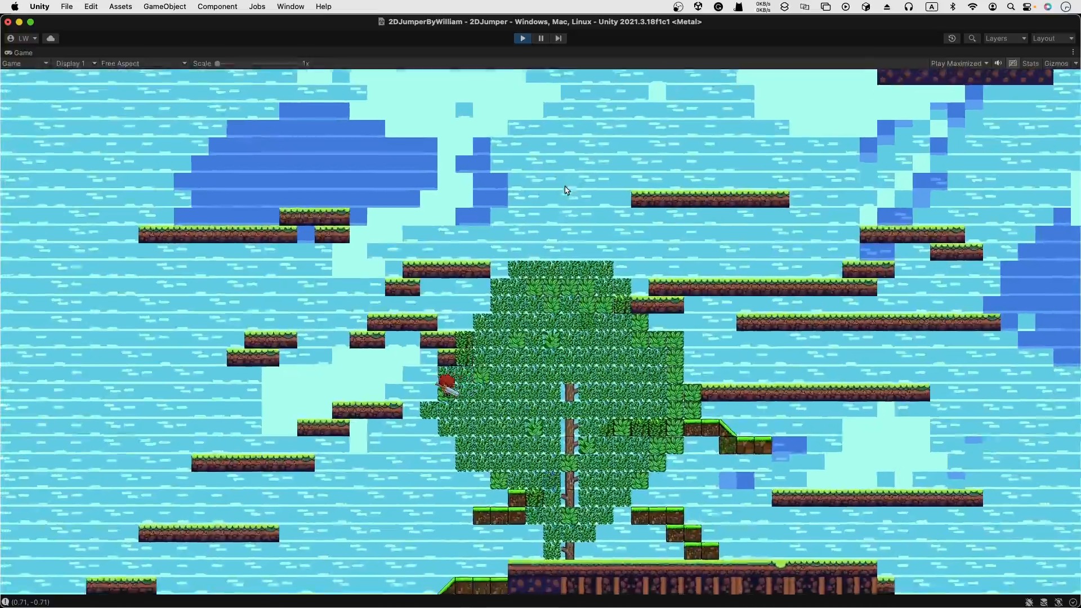
key(a)
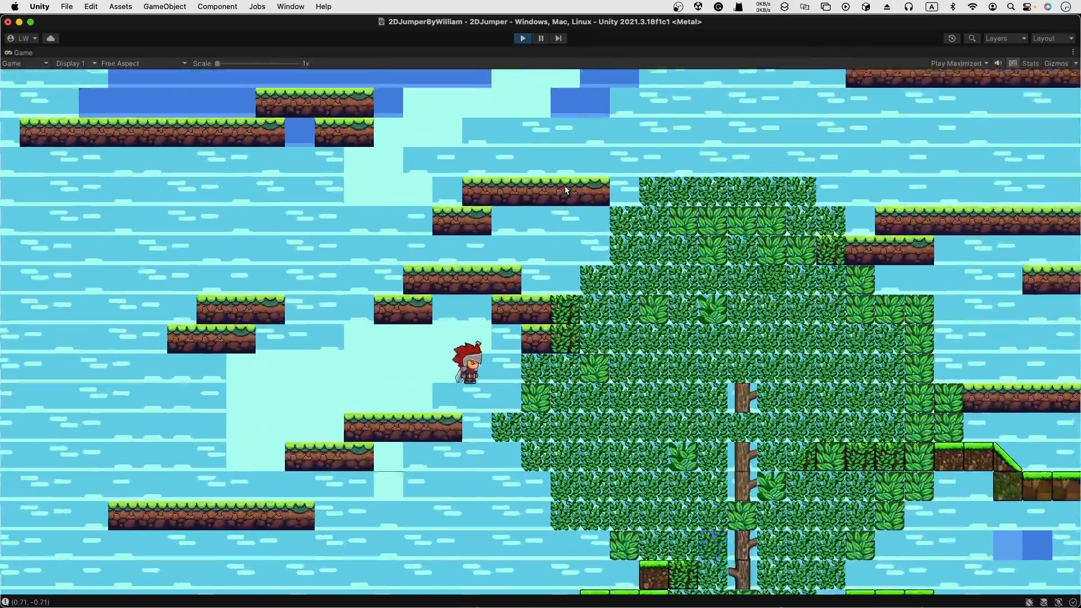
key(a)
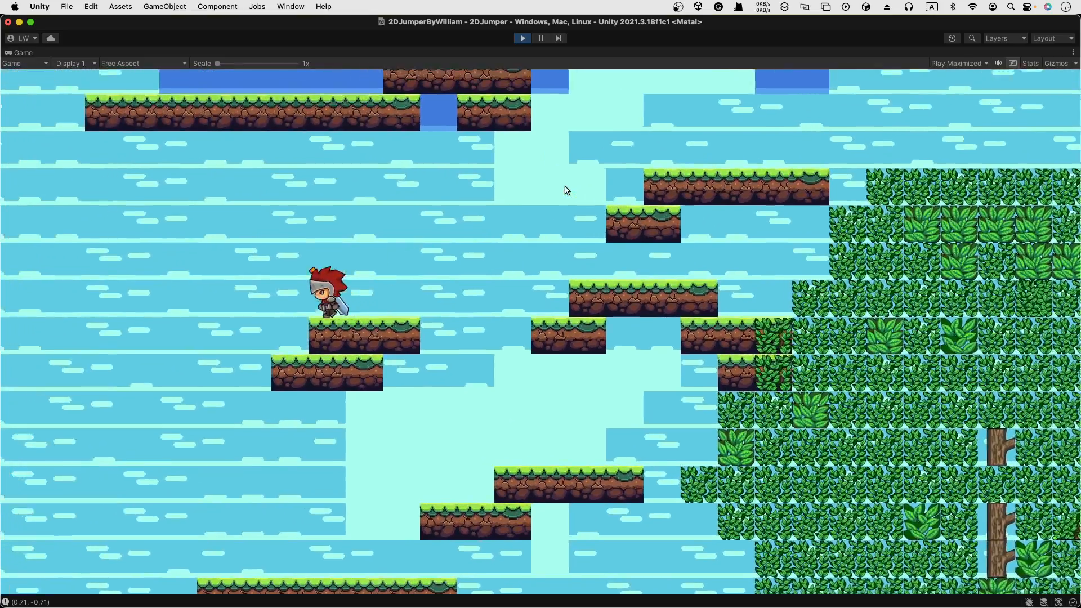
Test jumping the knight between the small grass platforms up toward the big tree's crown.
key(d)
key(space)
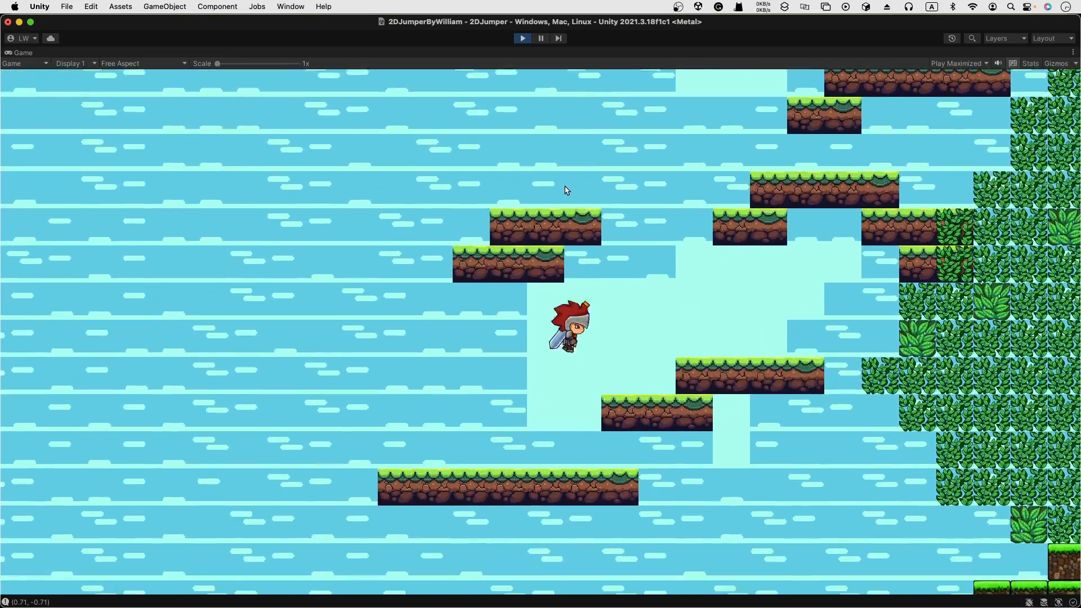
key(space)
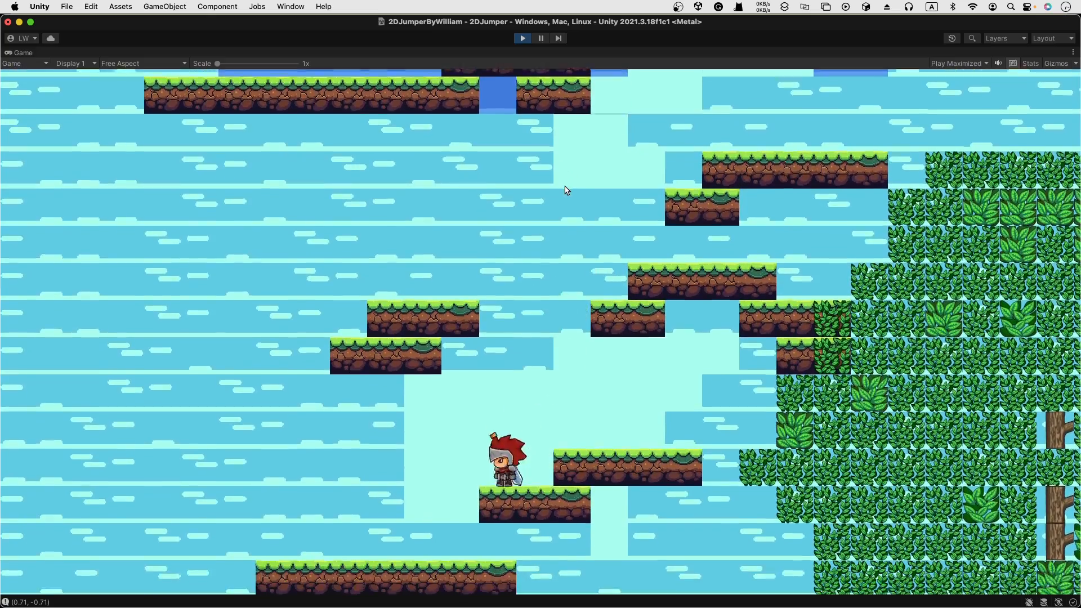
key(space)
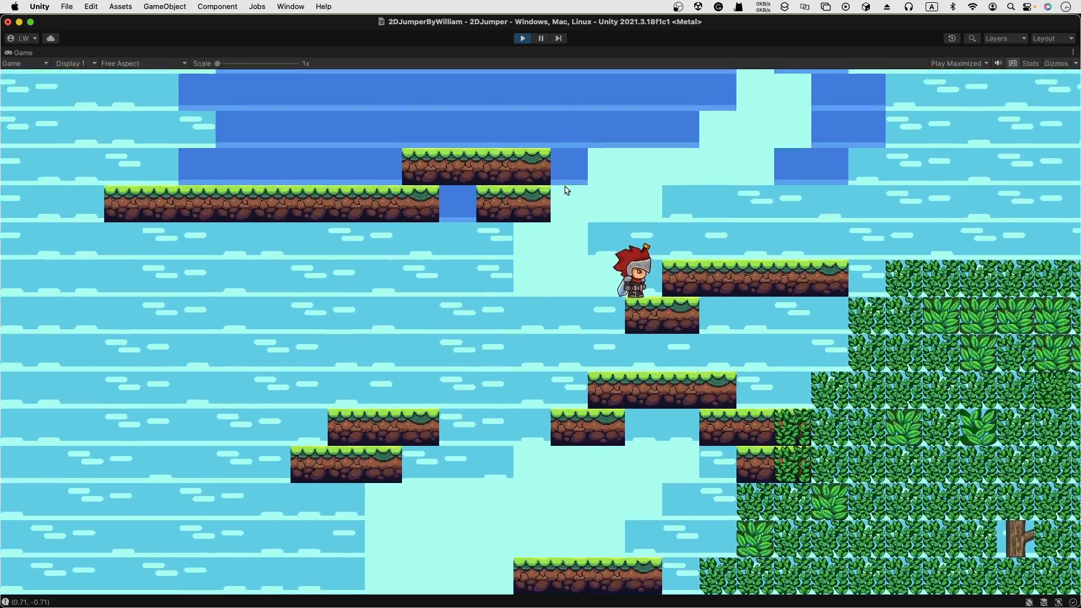
key(space)
Bring the knight down through the big tree to the main ground, test a jump there and end the play test.
key(Down)
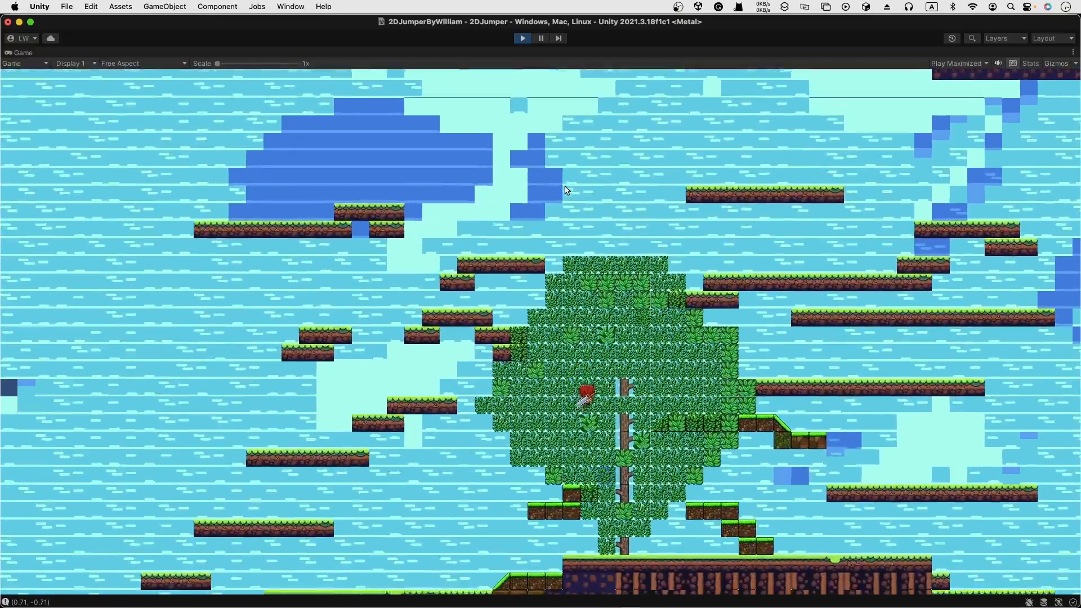
key(Left)
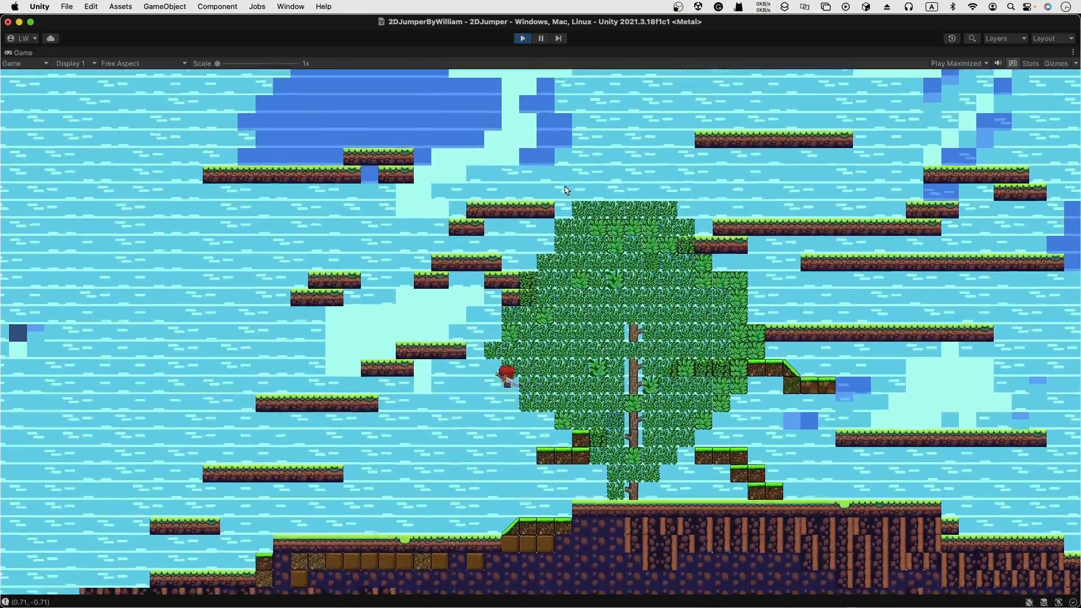
key(Left)
key(Left)
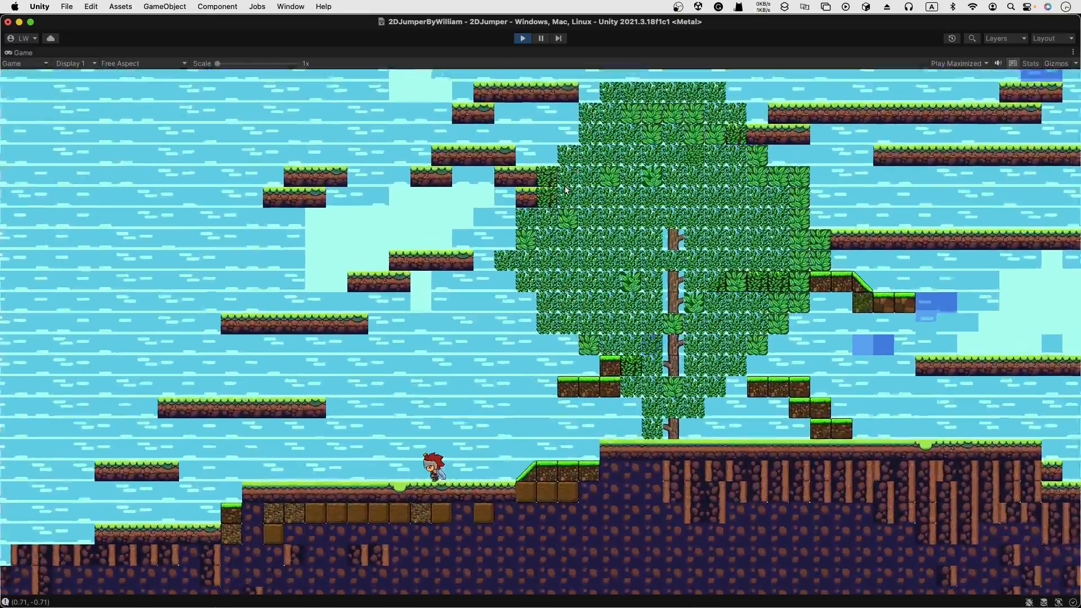
key(space)
key(Right)
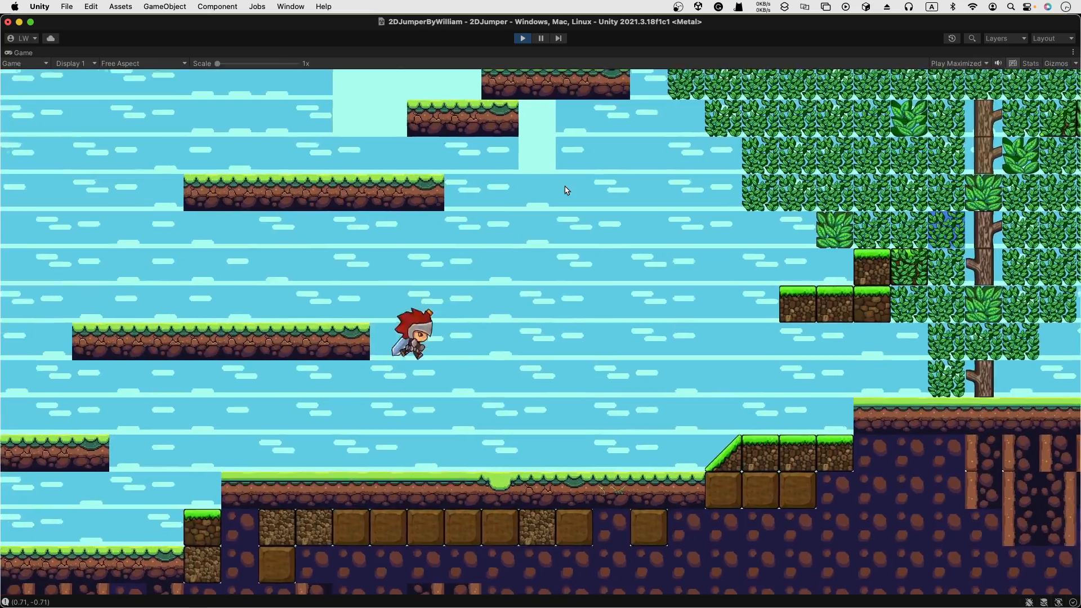
key(Right)
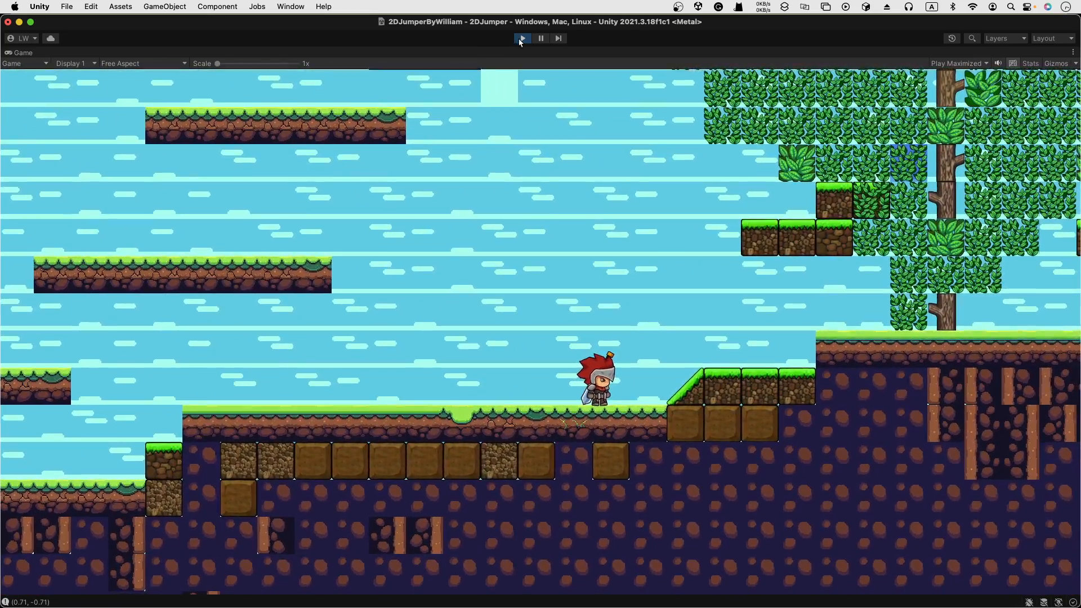
click(522, 38)
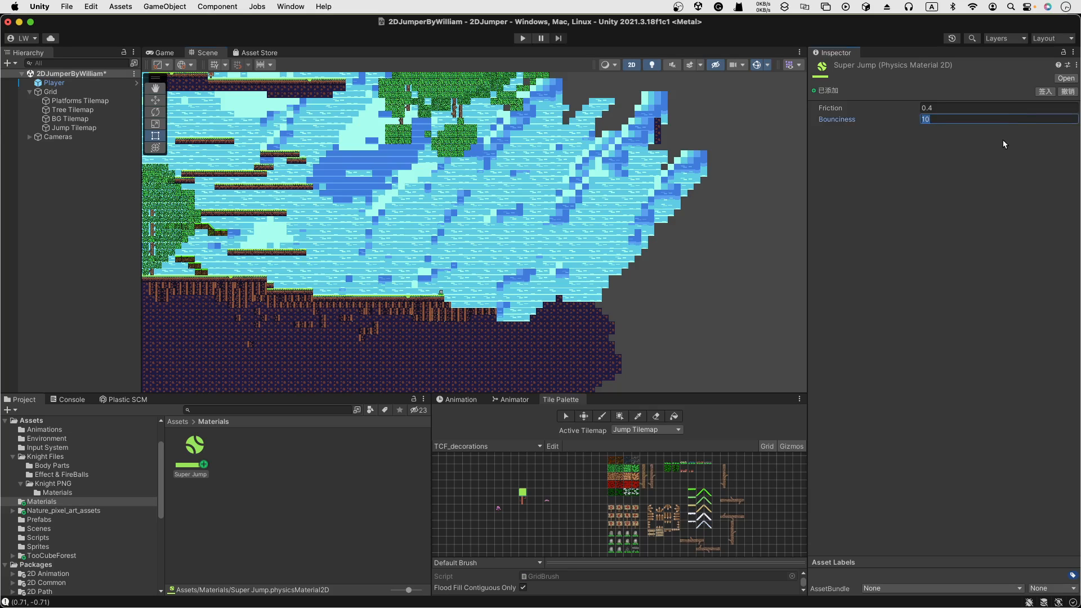
Set the Super Jump material's bounciness to 5 and start a play test.
text(5)
click(522, 37)
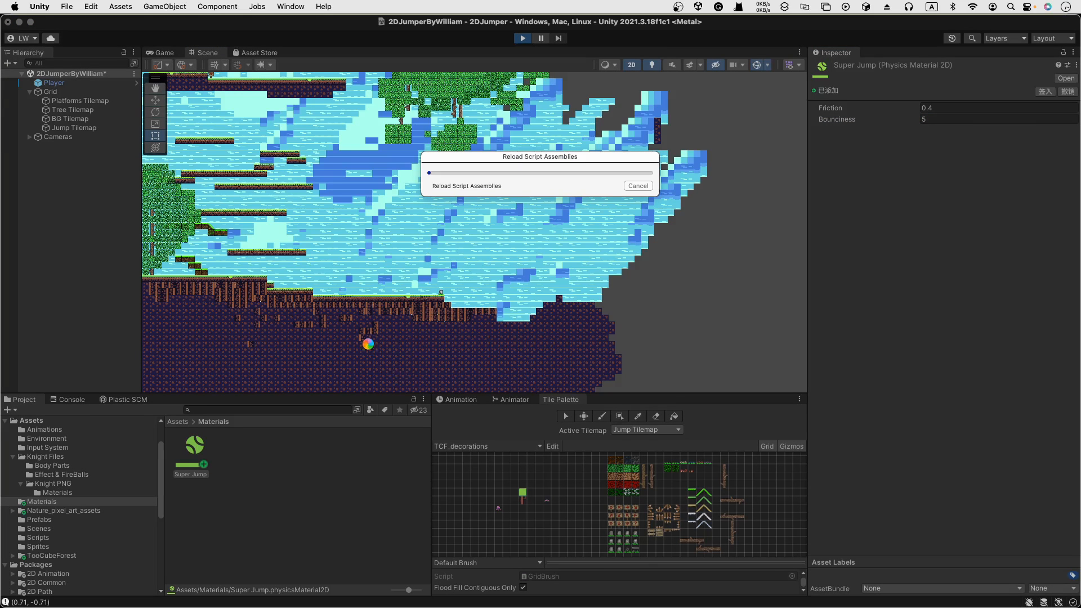
Run the knight to the big tree and jump it onto the small grass platforms beside the trunk.
key(d)
key(d)
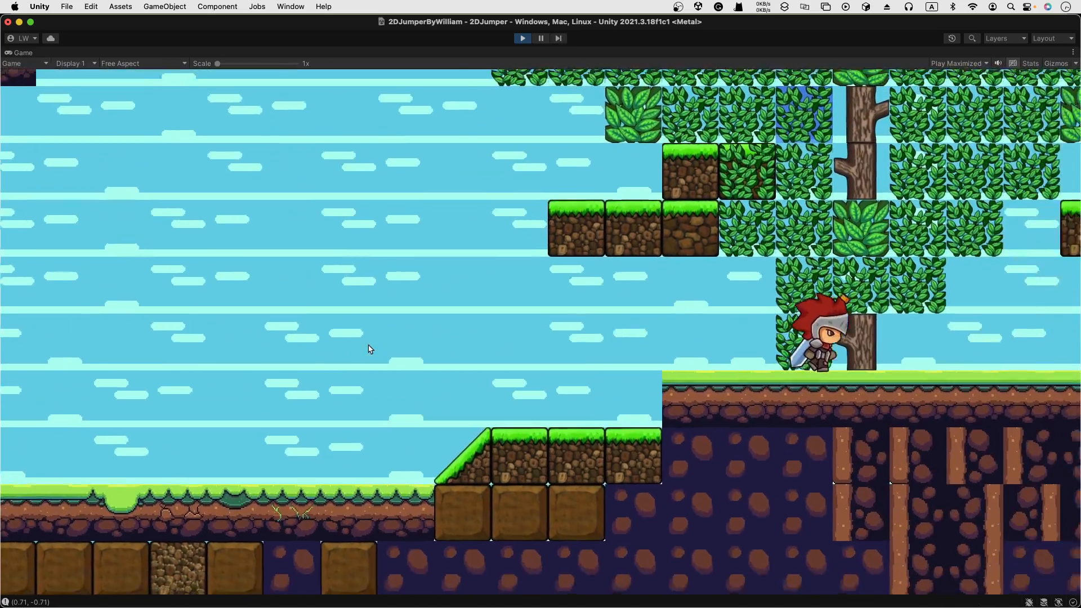
key(a)
key(space)
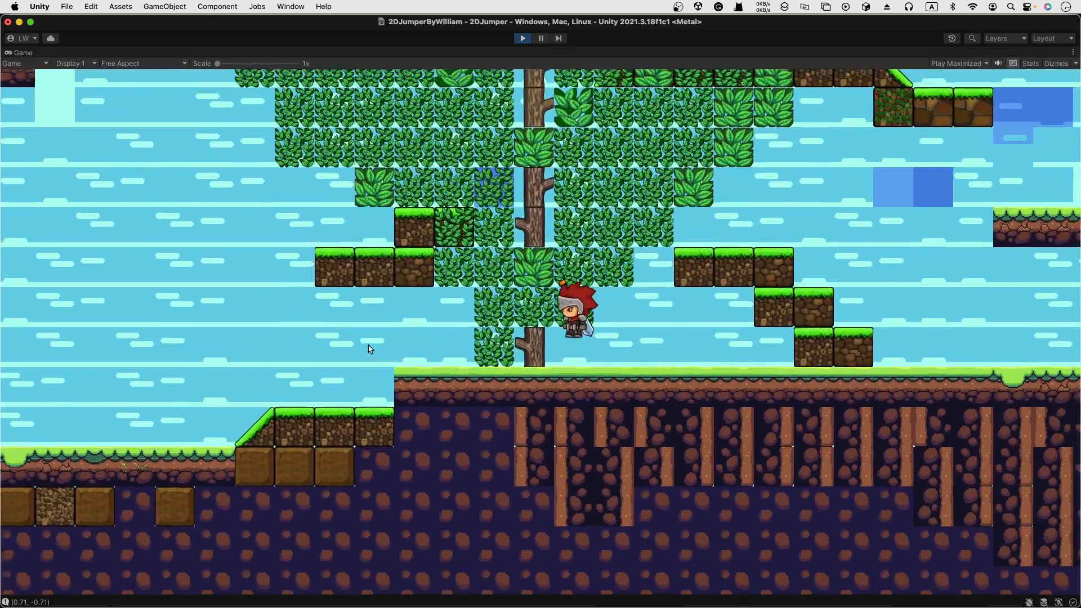
key(d)
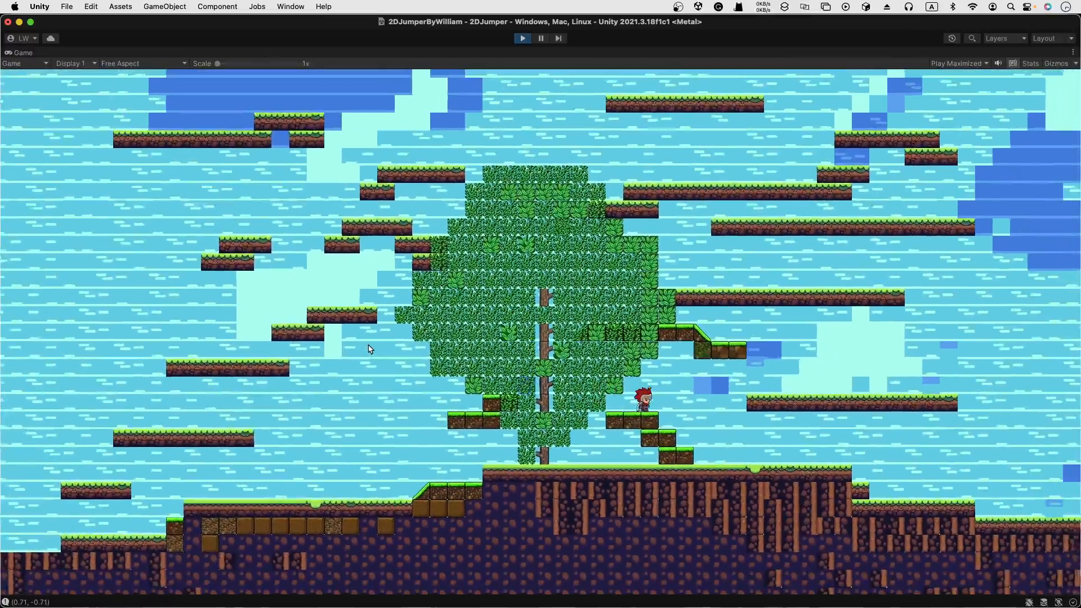
Run the knight down the stepped ground to the gravestone, test the bounce on it and end the play test.
key(d)
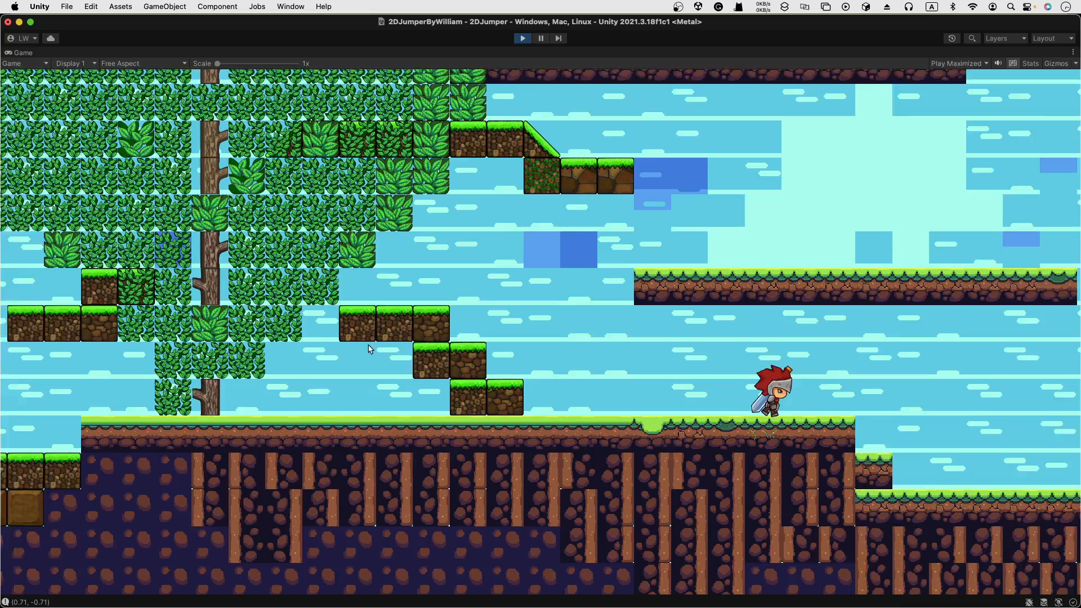
key(d)
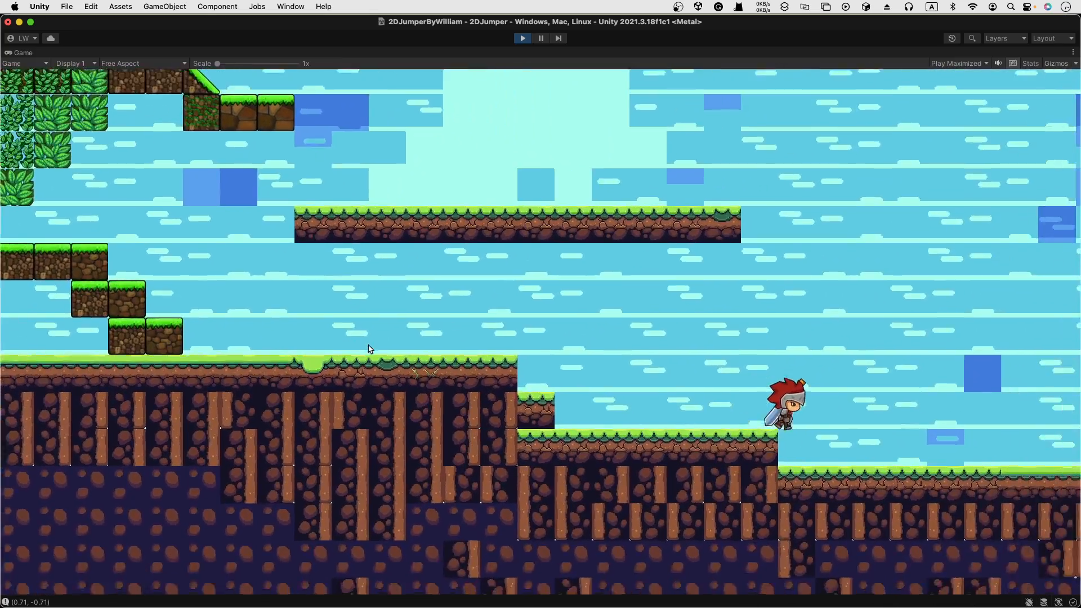
key(d)
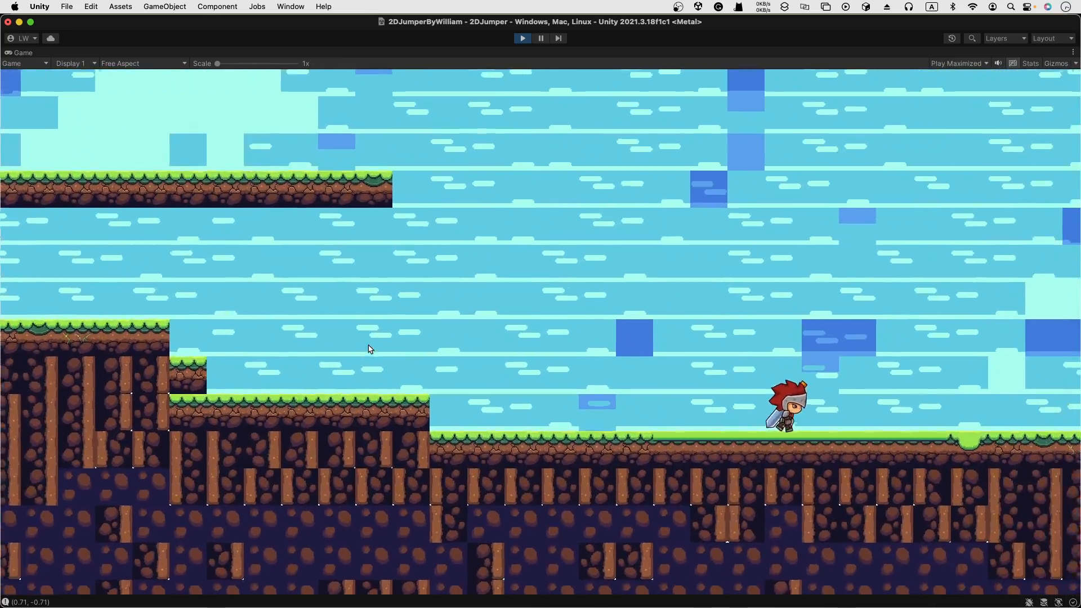
key(d)
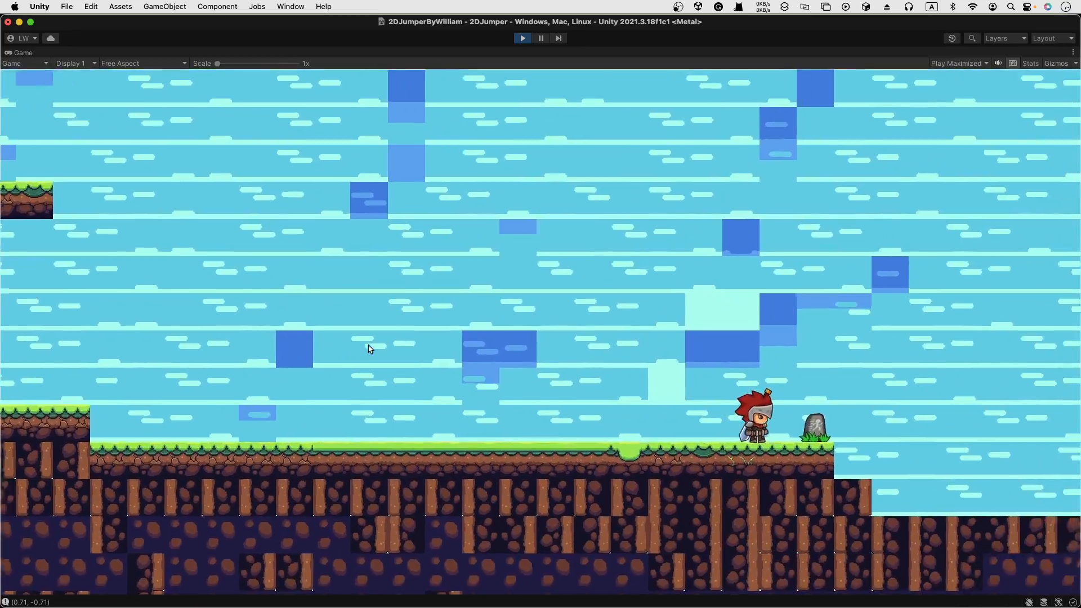
key(space)
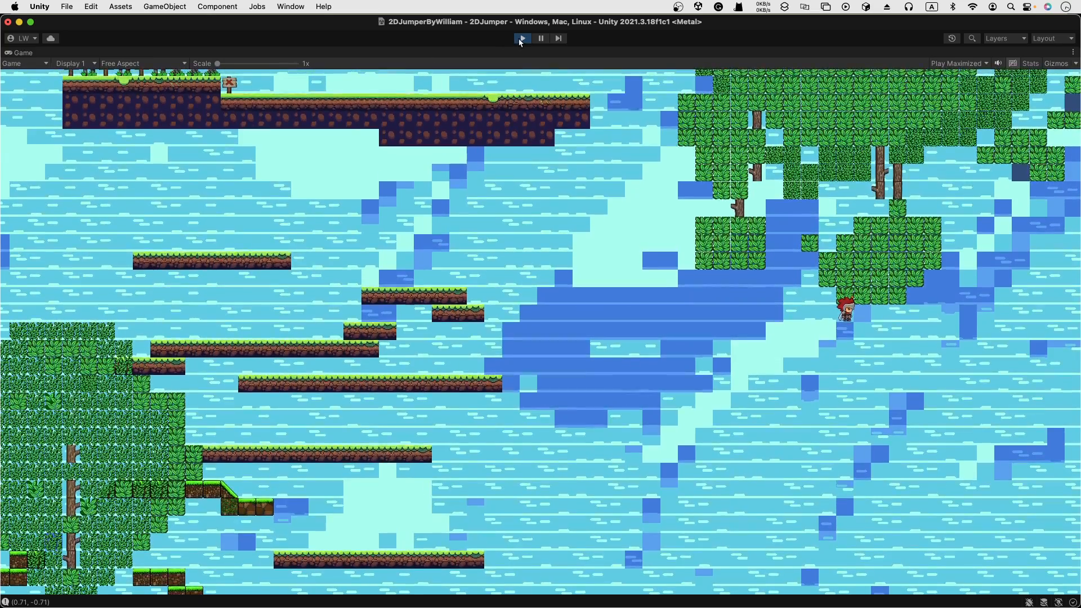
click(520, 39)
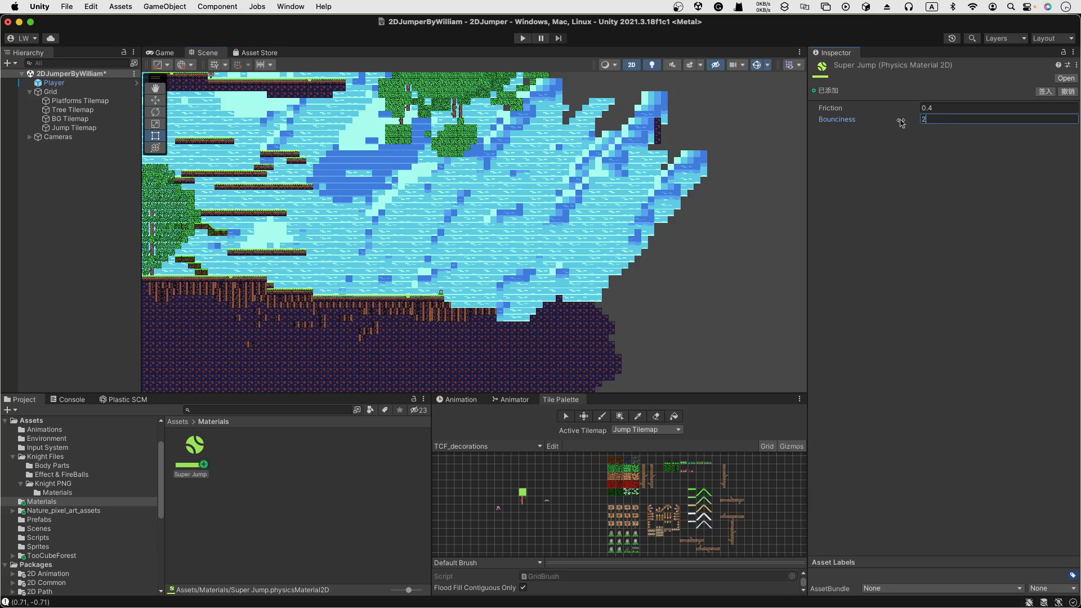
Set the Super Jump material's bounciness to 2 and play-test bouncing the knight up to the floating foliage.
click(519, 40)
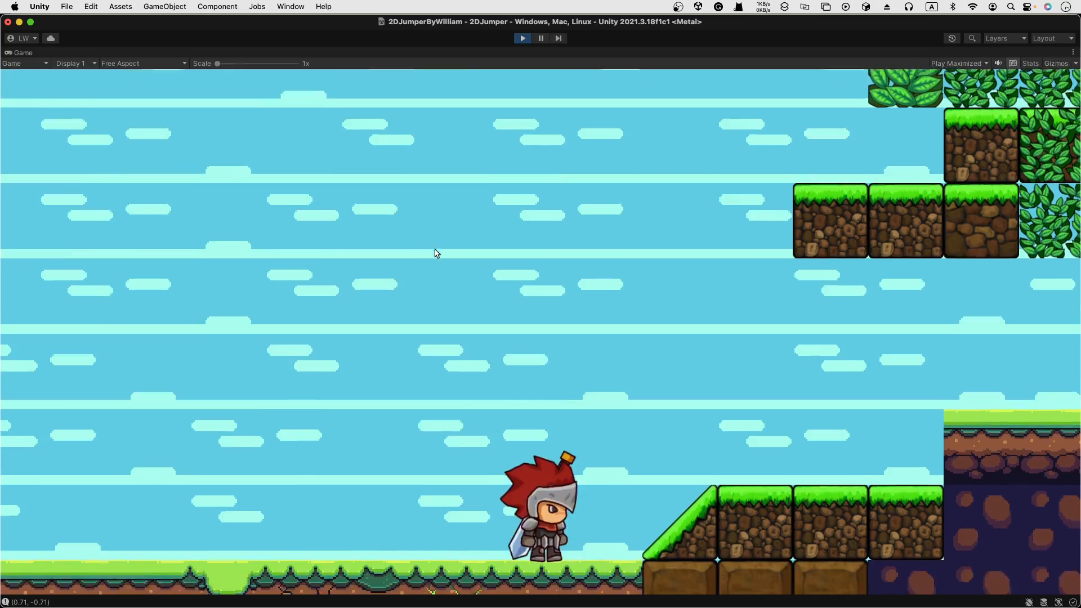
key(d)
key(space)
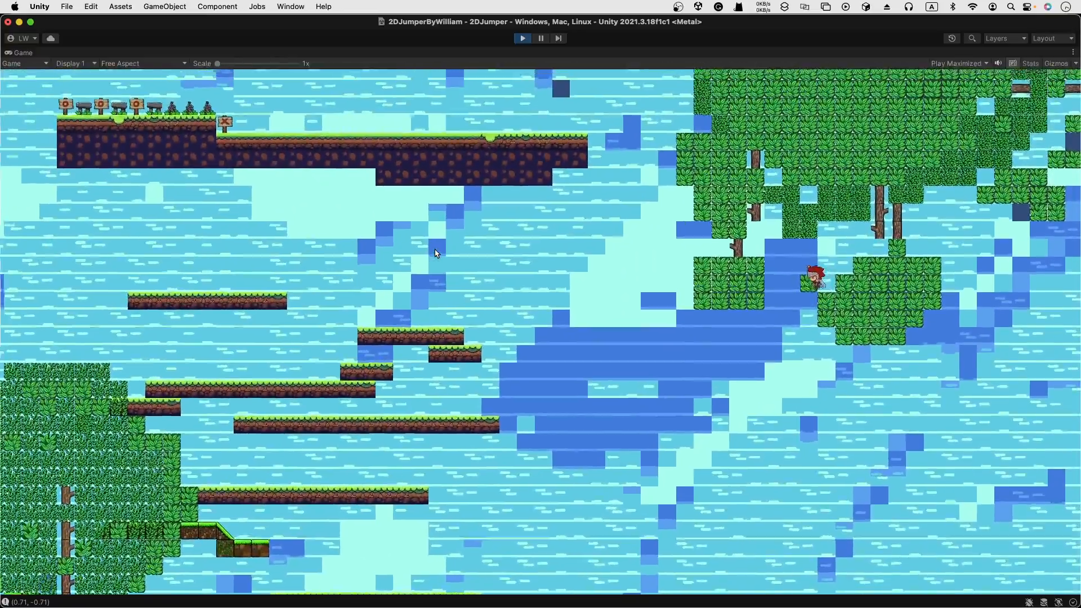
Test jumping the knight between the floating foliage clumps, bring it back down to the gravestone's ground and end the play test.
key(a)
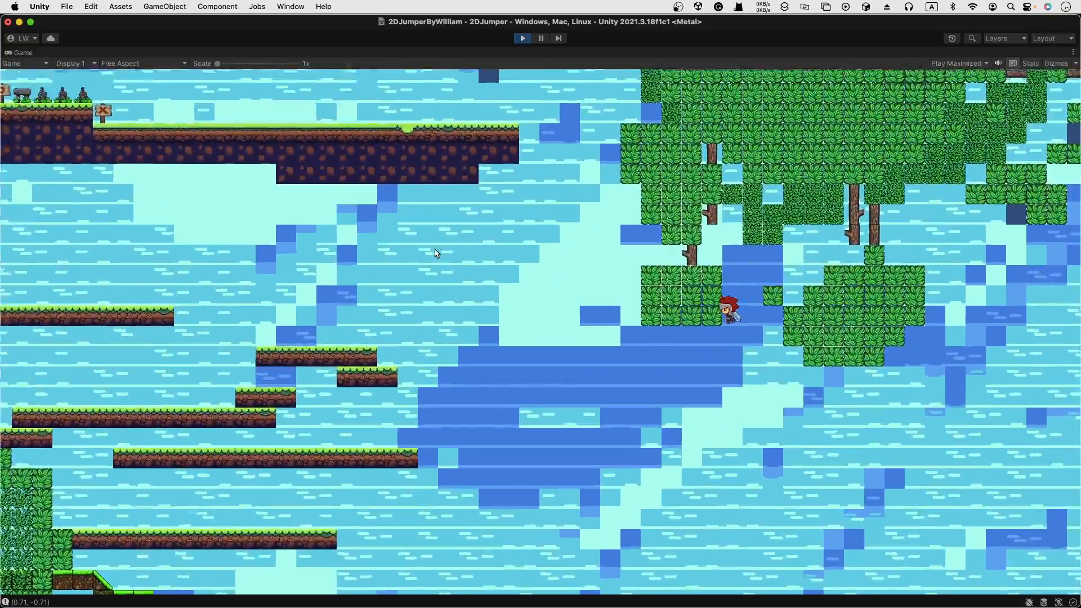
key(space)
key(d)
key(w)
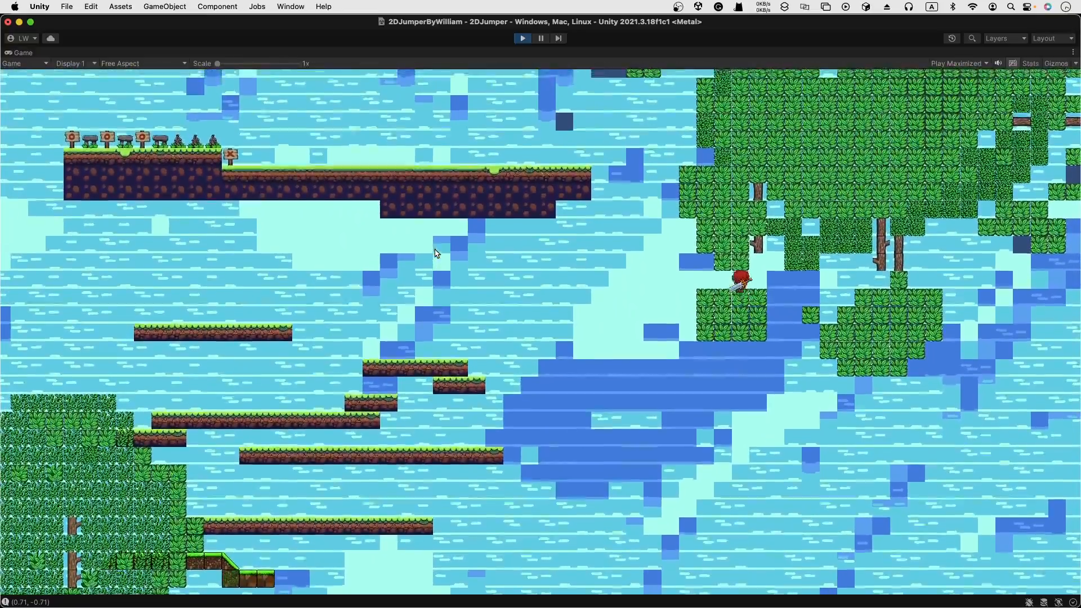
key(a)
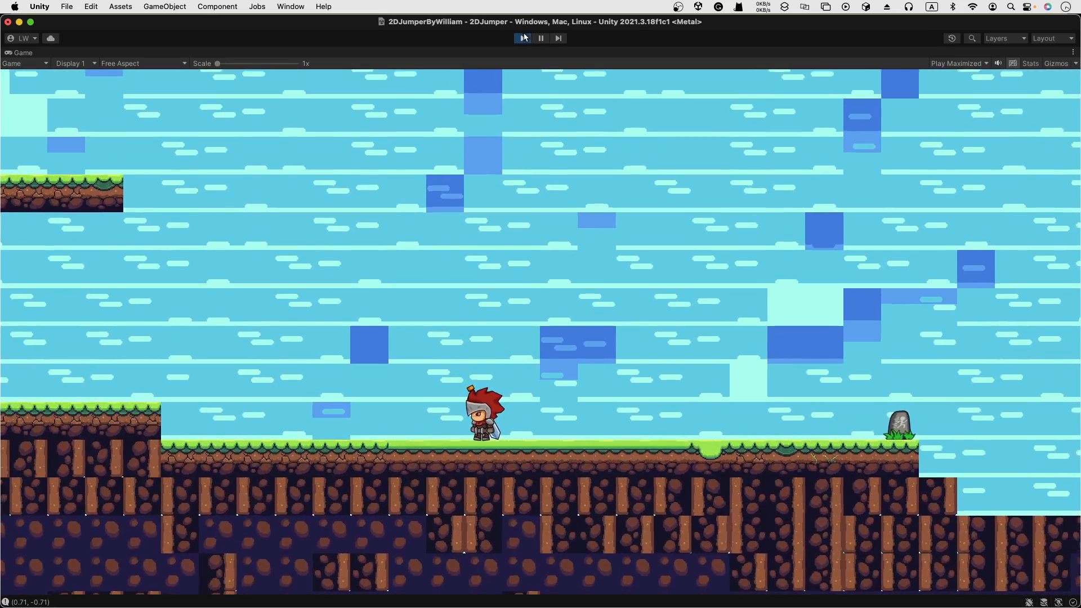
click(523, 38)
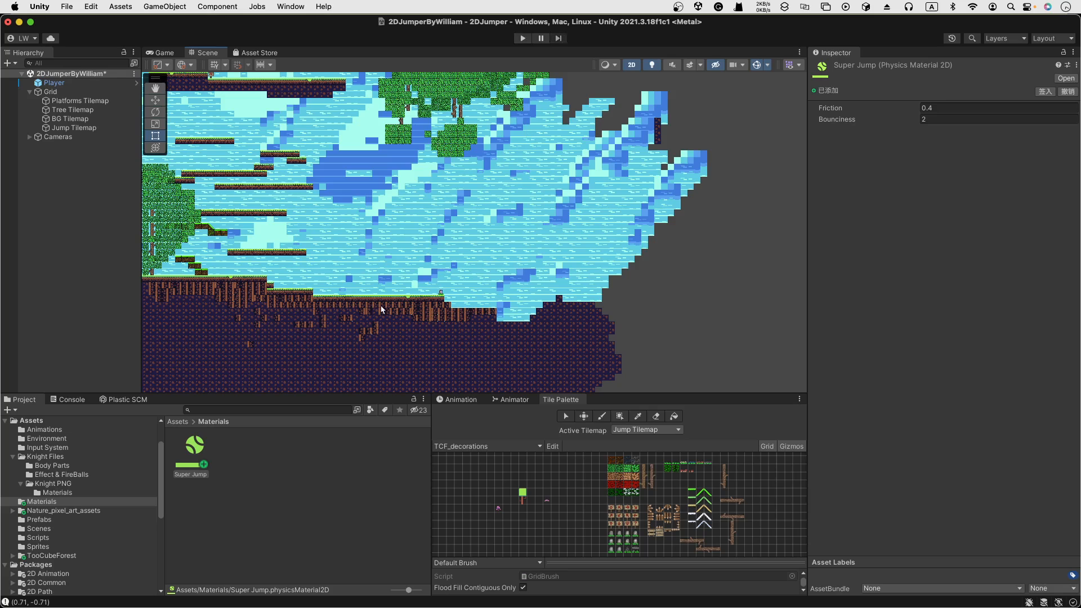